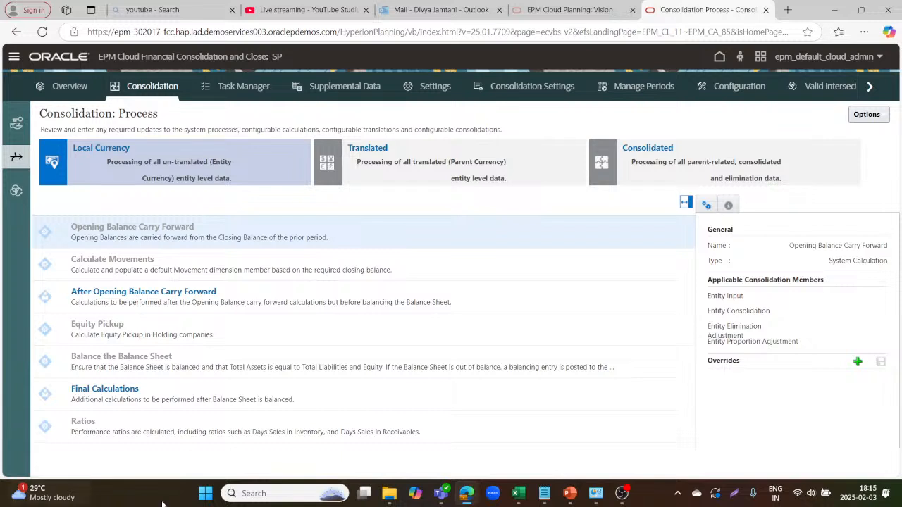
Open the Configurable Consolidation rules of the Consolidated process and look through the rule list
left_click(757, 148)
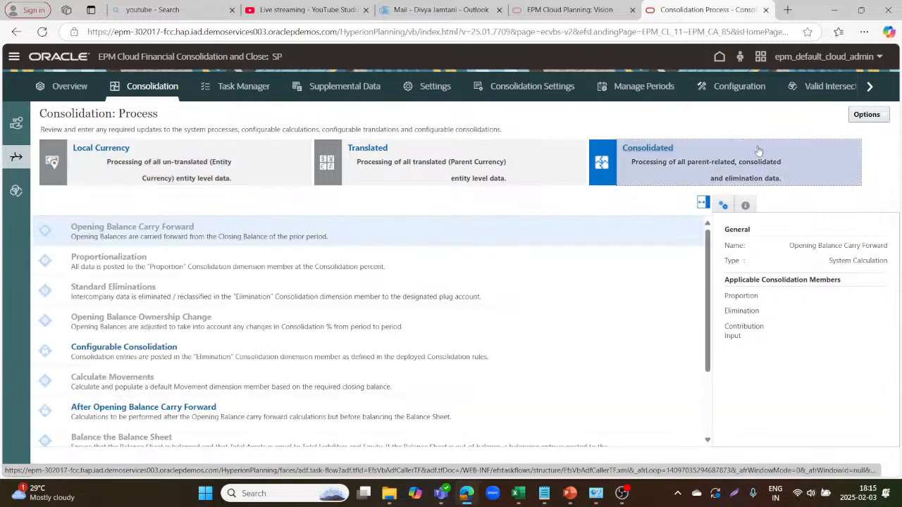
left_click(153, 349)
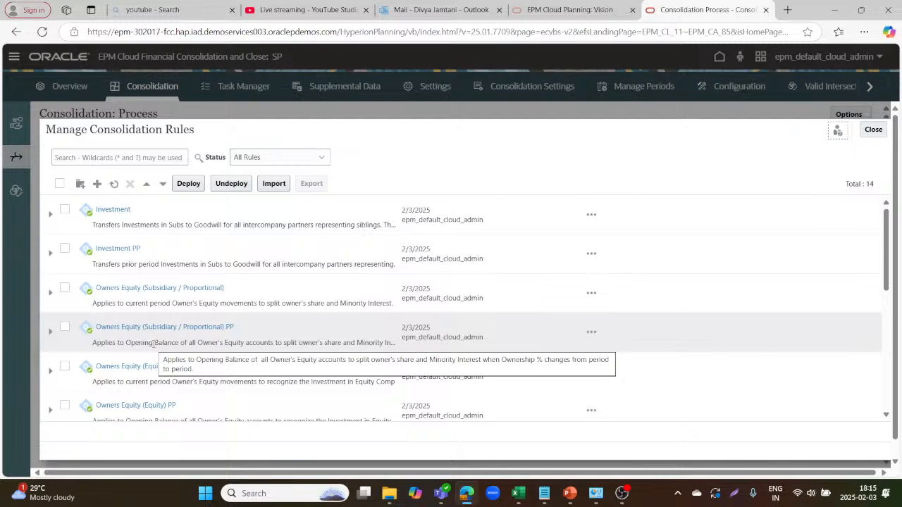
scroll(153, 343, "down", 6)
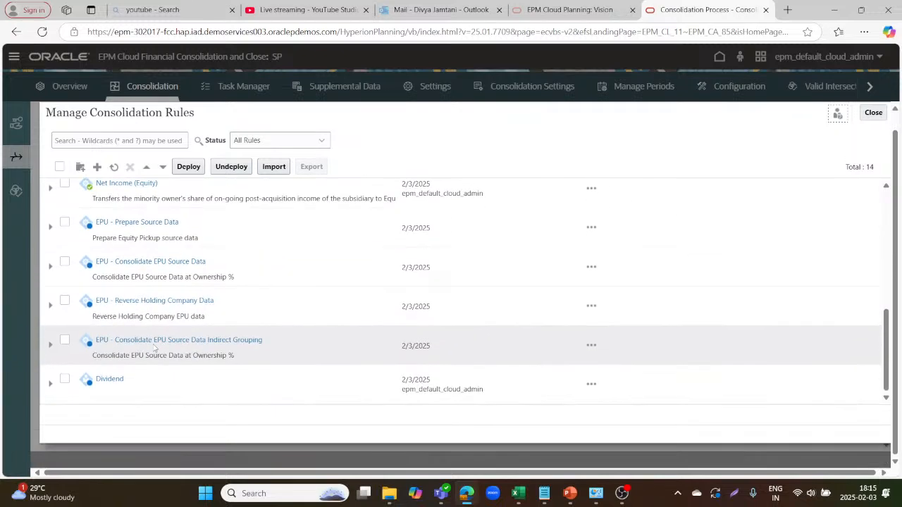
scroll(153, 347, "up", 3)
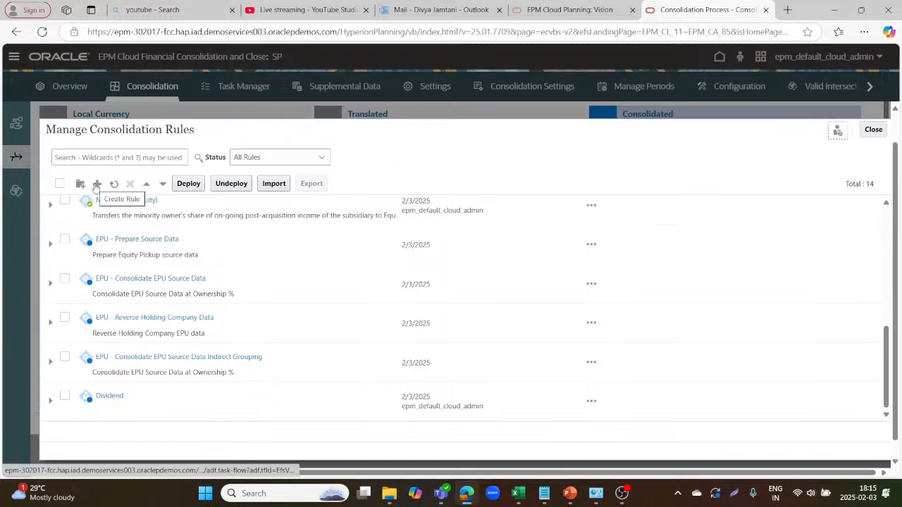
Create a new consolidation rule set named Investment_Rule
left_click(97, 184)
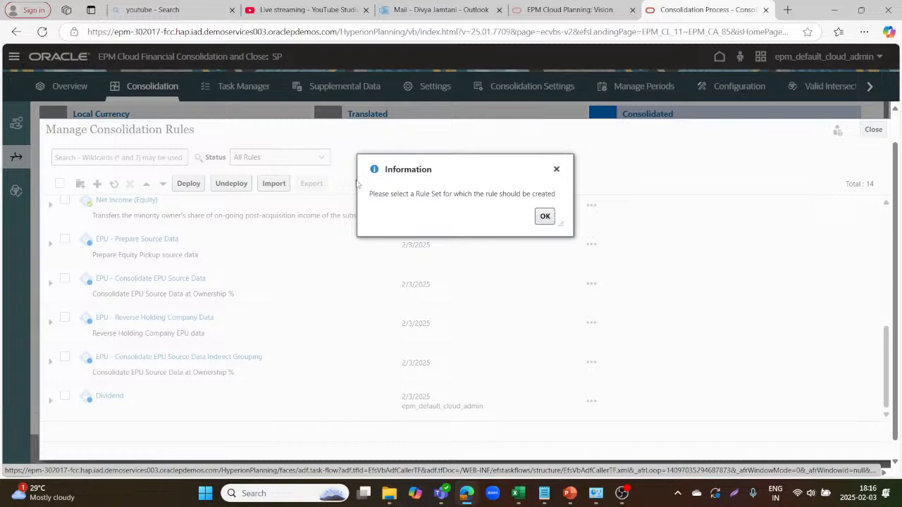
left_click(545, 217)
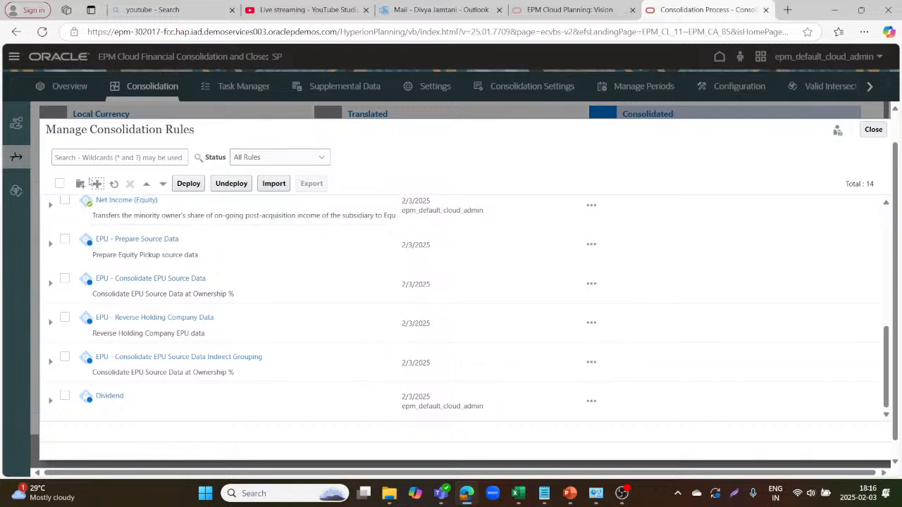
left_click(81, 187)
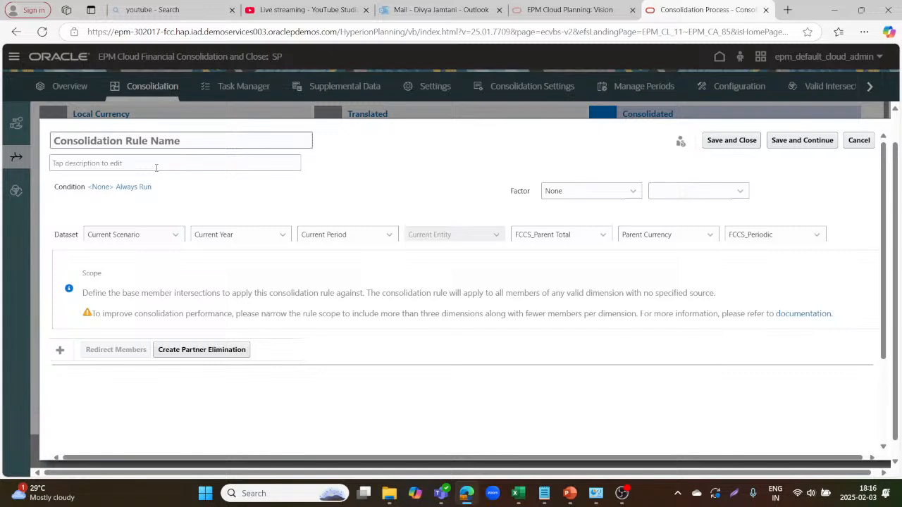
type("Investm")
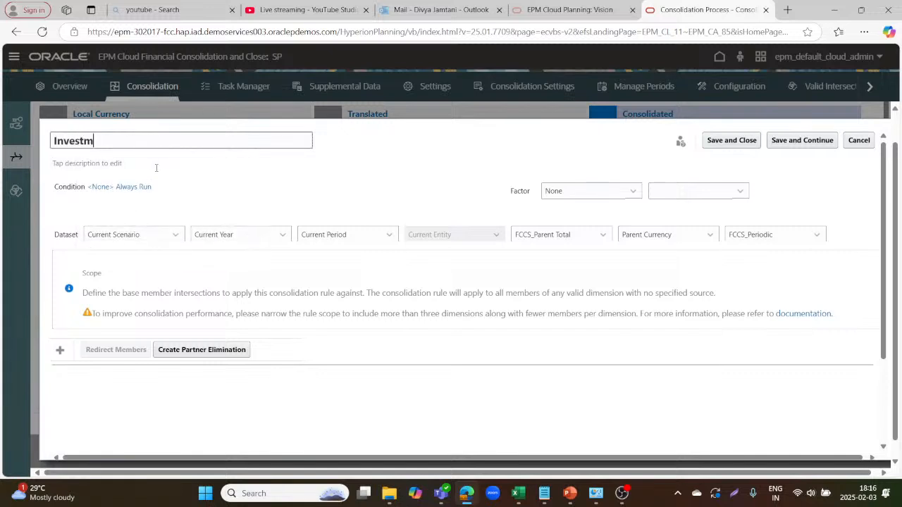
type("ent_")
type(" Rule")
Enter the rule set description "It Eliminates Investments from the Holding Company and Calculates goodwill"
left_click(103, 164)
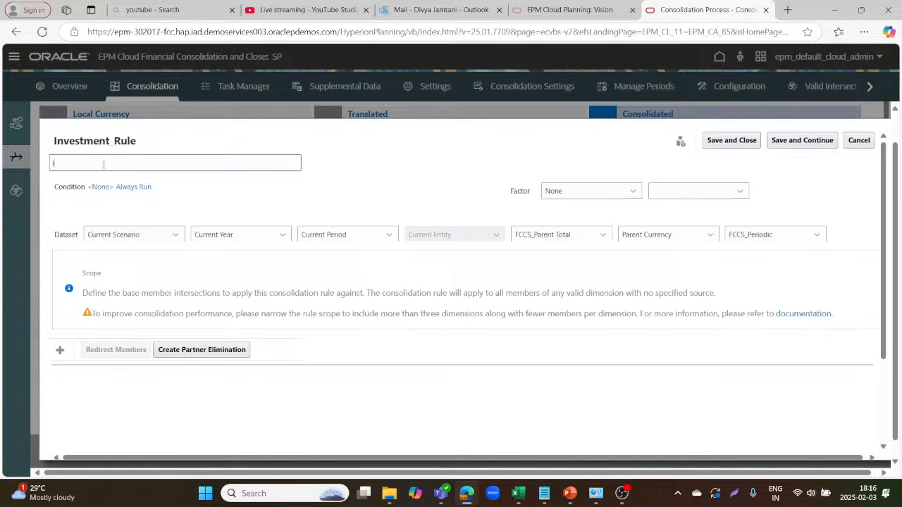
type("It Eliminates Investments from the Holding")
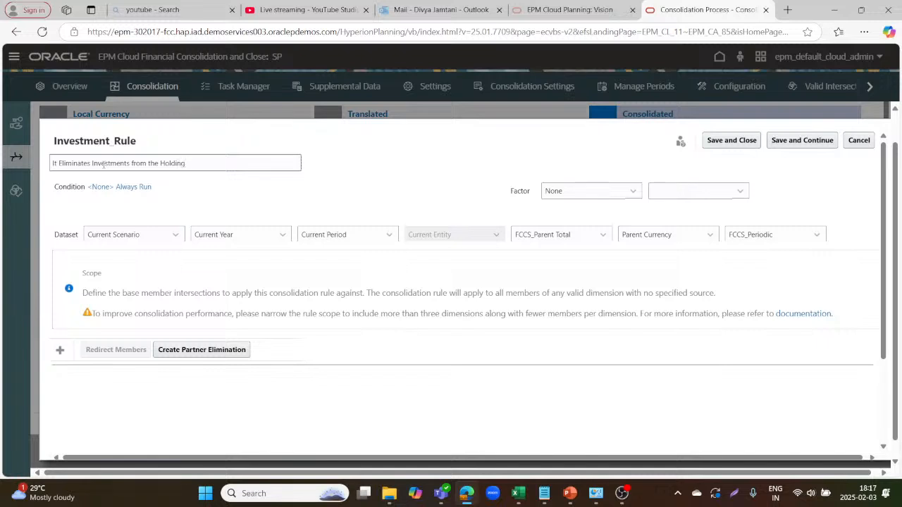
type(" and Calcul")
key("Left")
key("Left")
key("Left")
key("Left")
key("Left")
key("Left")
key("Left")
key("Left")
key("Left")
key("Left")
key("Left")
key("BackSpace")
key("BackSpace")
key("BackSpace")
key("BackSpace")
key("BackSpace")
key("BackSpace")
key("BackSpace")
type("Holding Company")
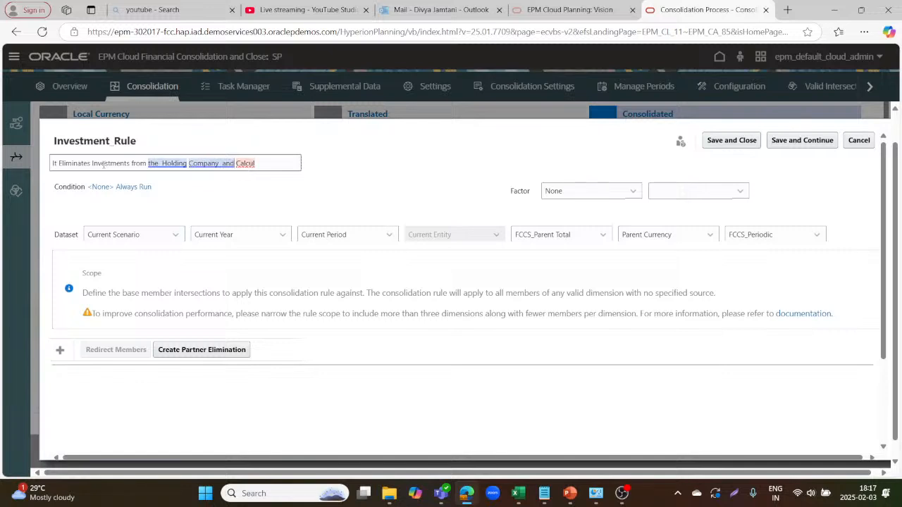
key("End")
type("ate")
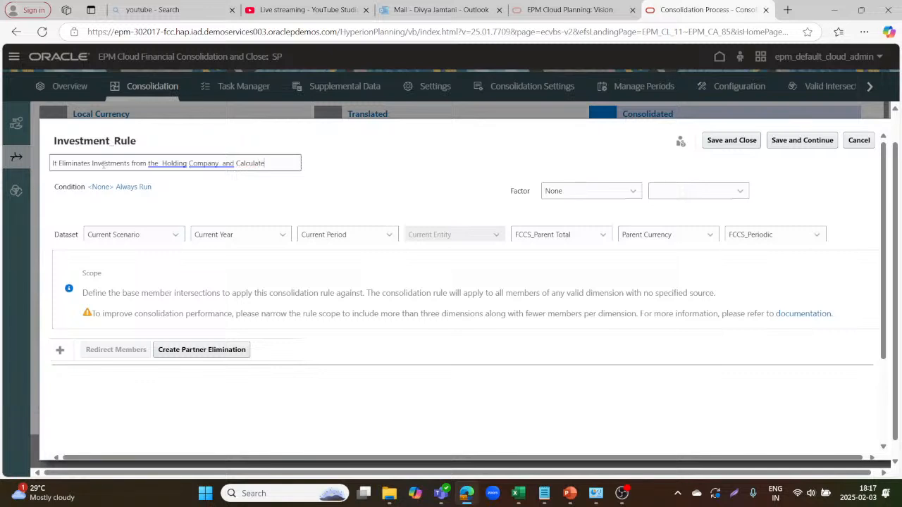
type("s goodwill")
Remove the extra spaces before "Holding" and before "and" in the description
left_click(162, 163)
key("BackSpace")
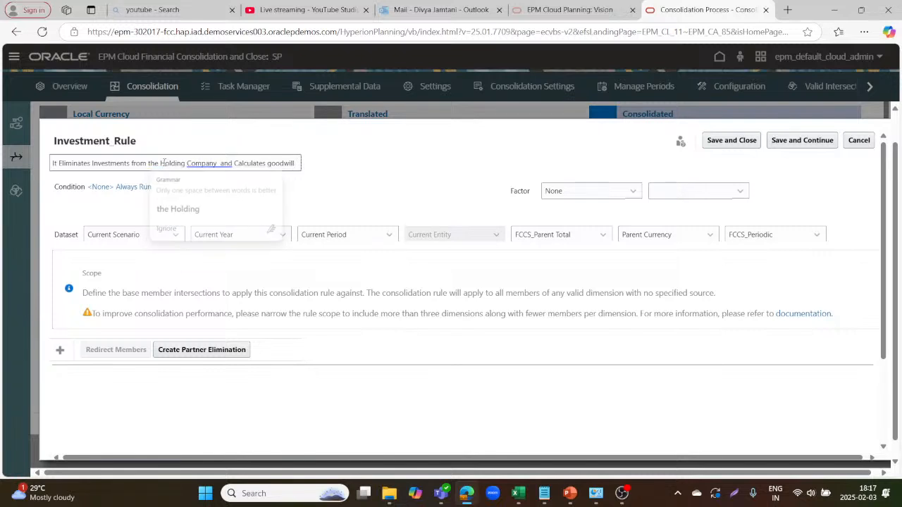
left_click(222, 163)
key("BackSpace")
Add the conditions FCCS_Total Data Source <> 0, Entity Current Method = Holding and Entity Consolidation % > 0 to the rule set
left_click(105, 194)
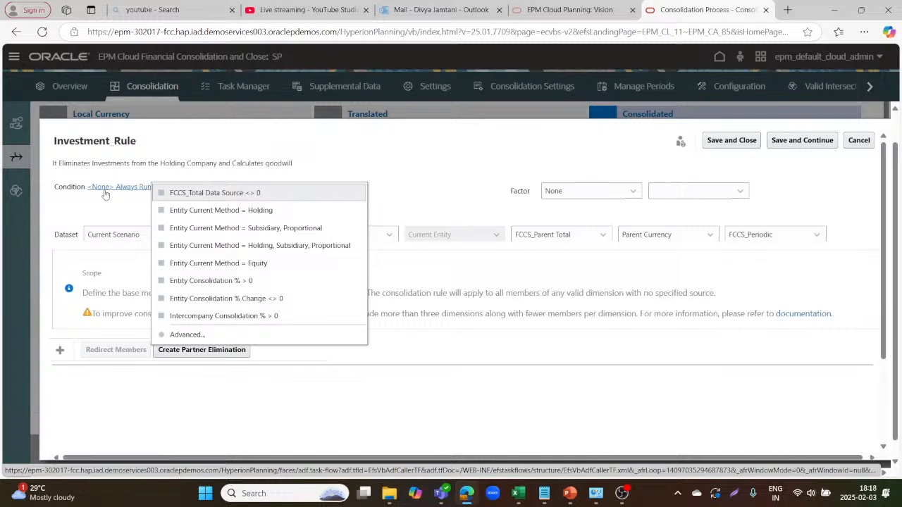
left_click(162, 194)
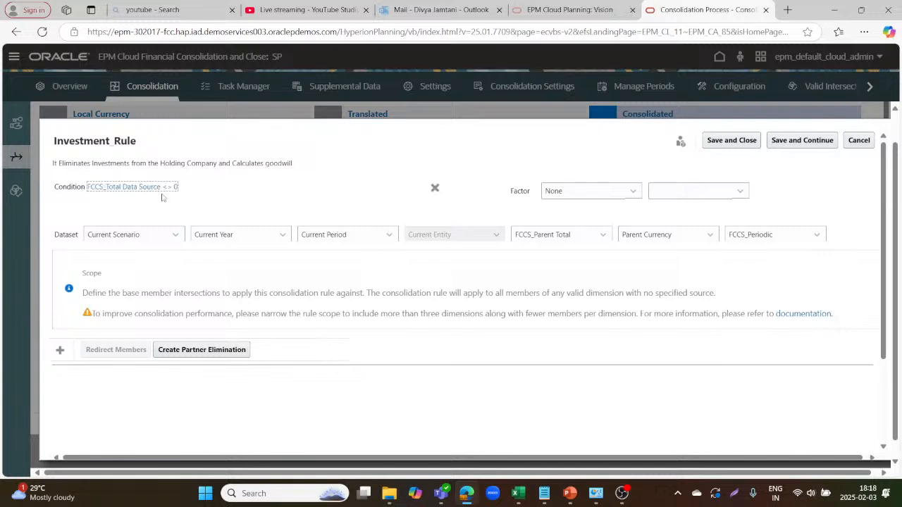
left_click(141, 187)
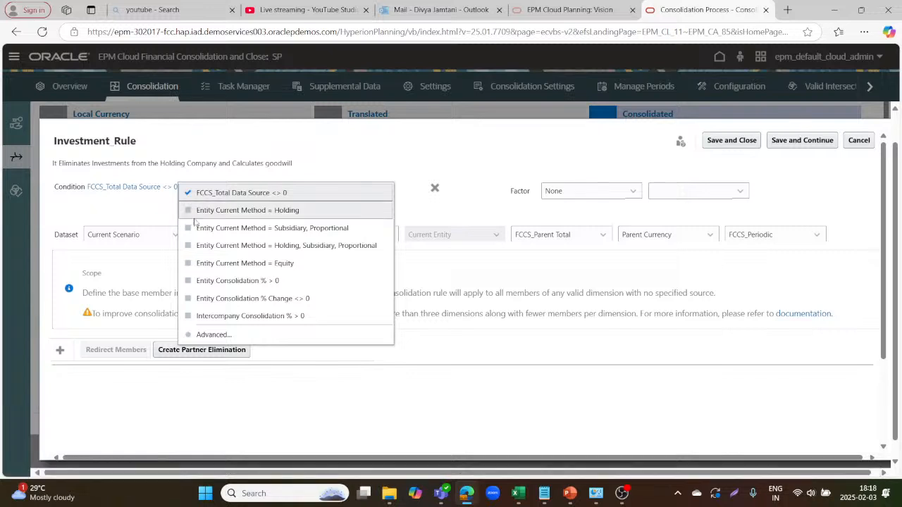
left_click(188, 210)
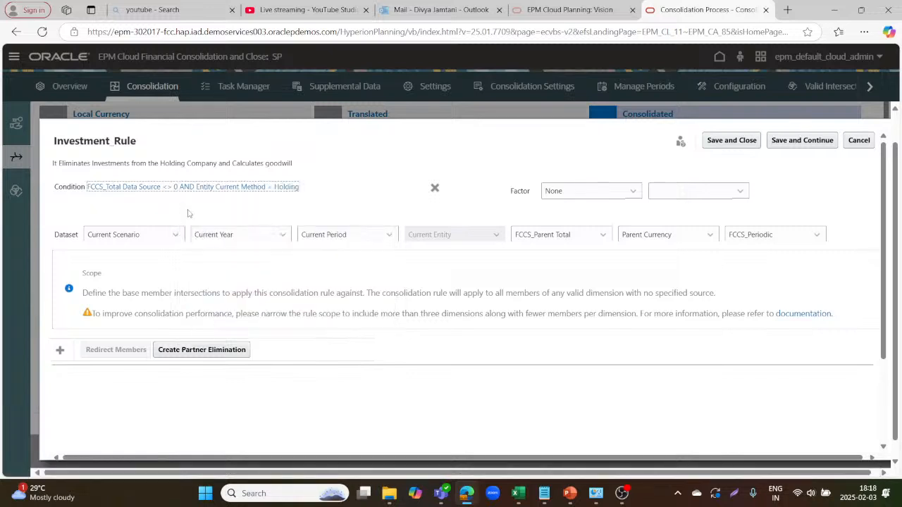
left_click(140, 187)
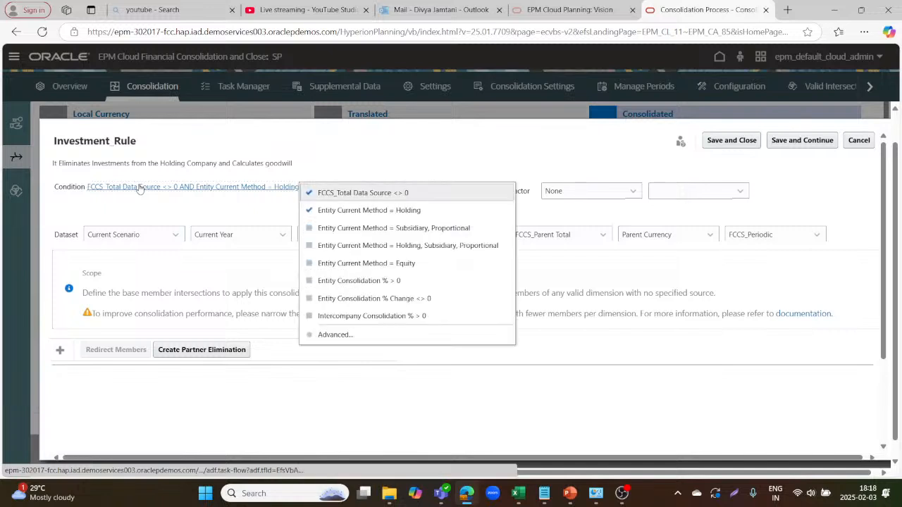
left_click(311, 279)
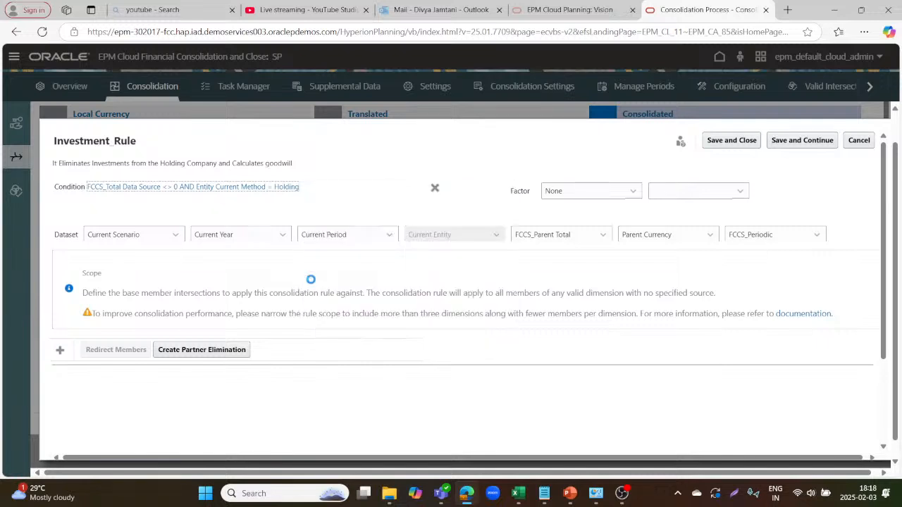
Add the conditions Entity Consolidation % Change <> 0 and Intercompany Consolidation % > 0 to the rule set
left_click(260, 193)
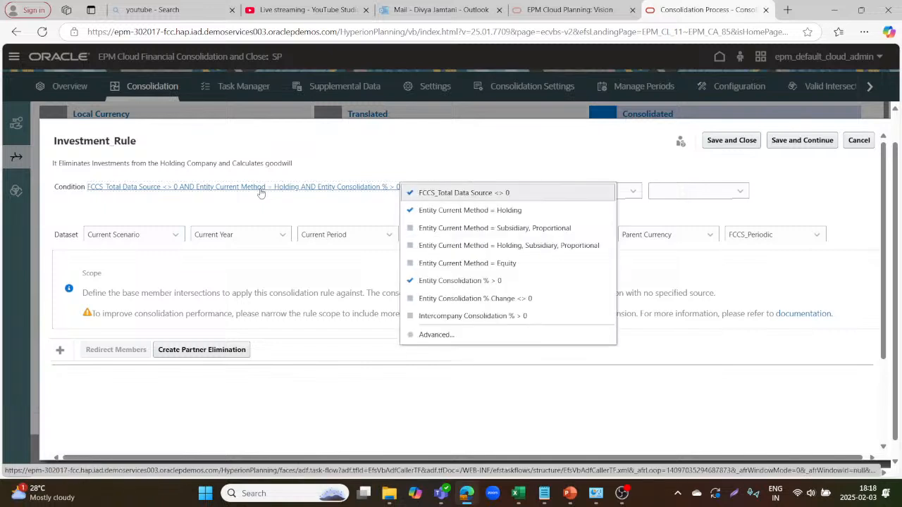
left_click(411, 298)
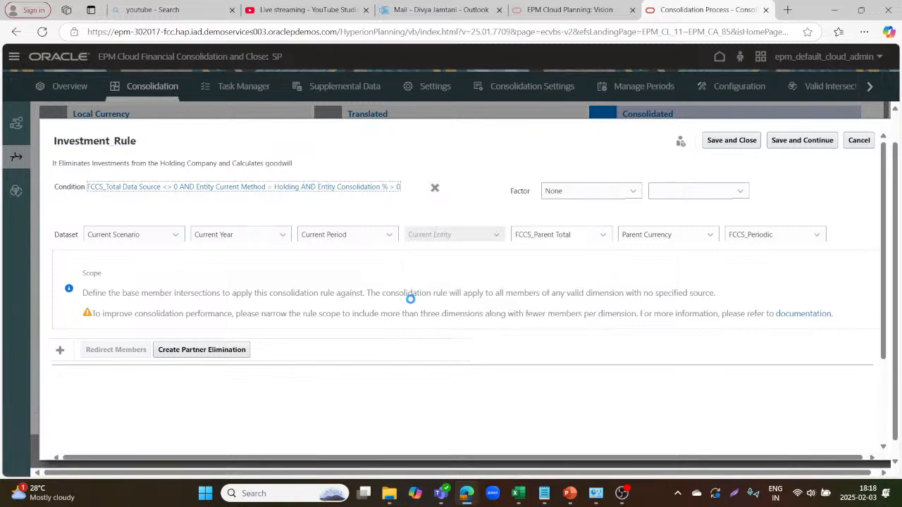
left_click(336, 194)
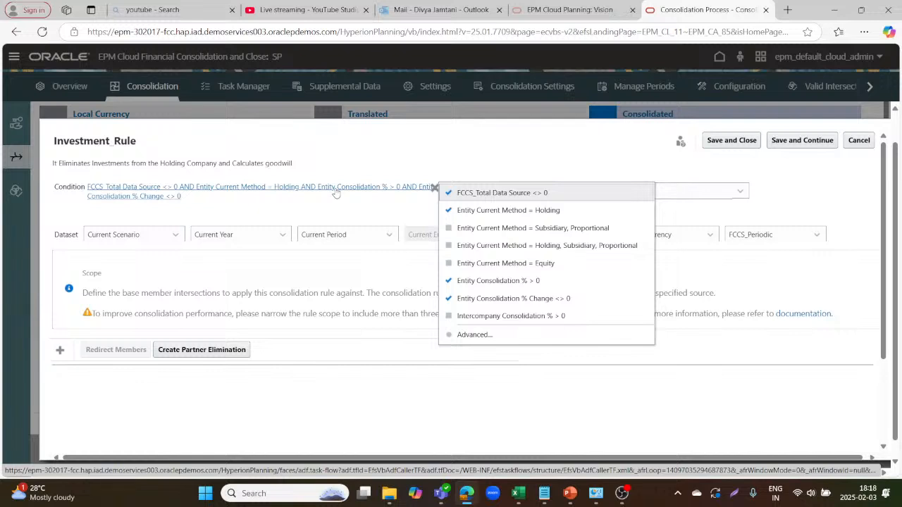
left_click(451, 316)
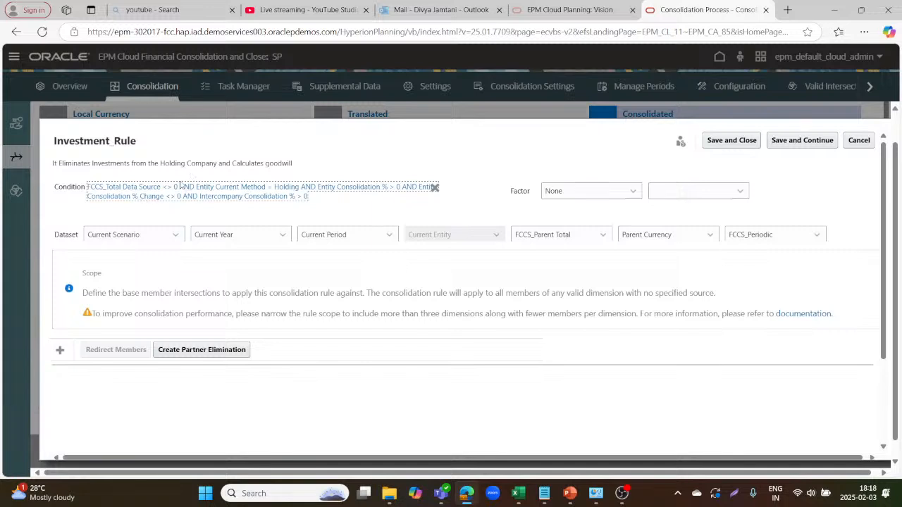
In the advanced condition editor, change the operator between the Data Value and Entity Current Method conditions to OR
left_click(270, 202)
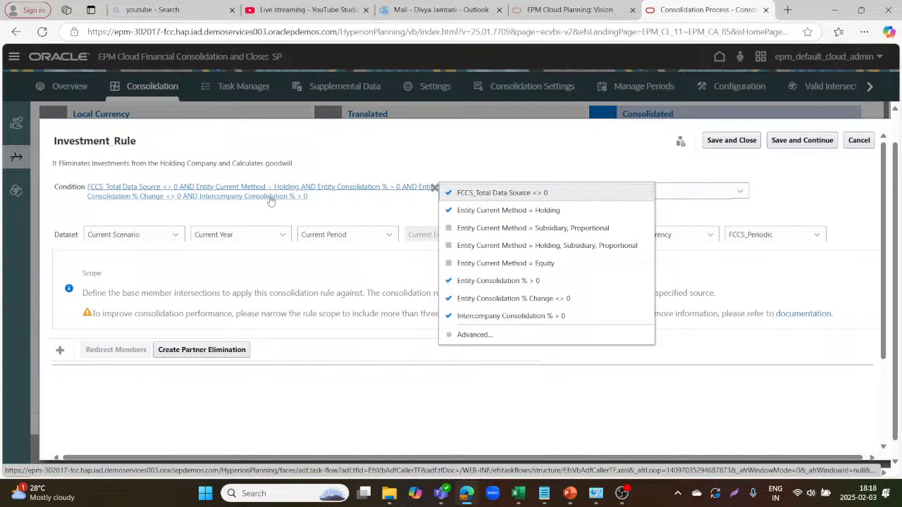
left_click(471, 336)
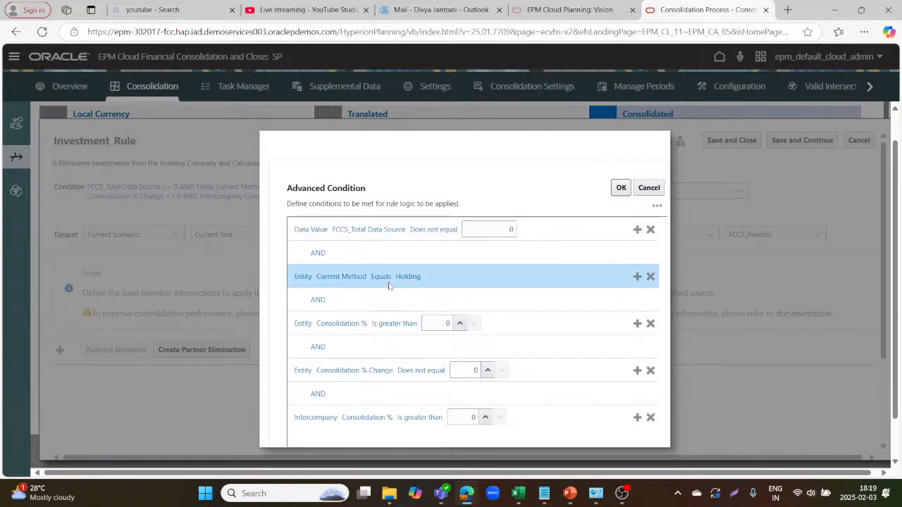
left_click(321, 255)
left_click(315, 286)
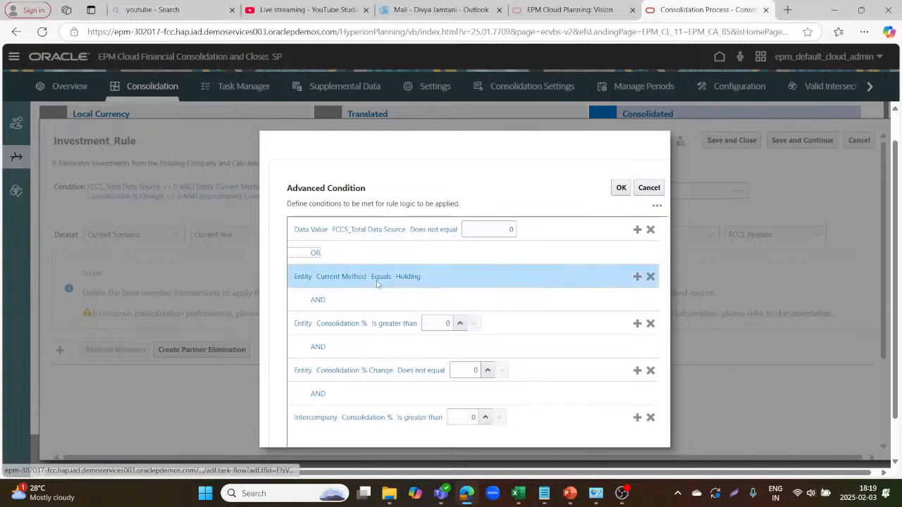
left_click(318, 300)
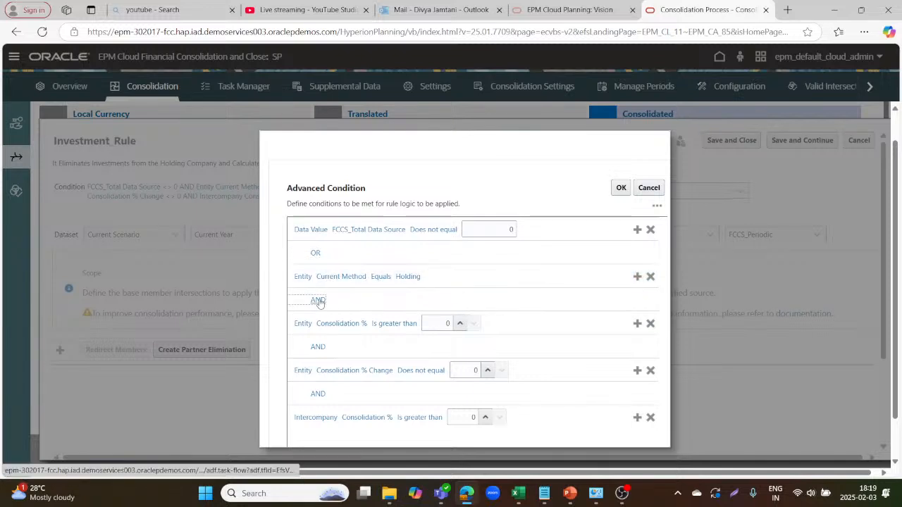
left_click(403, 301)
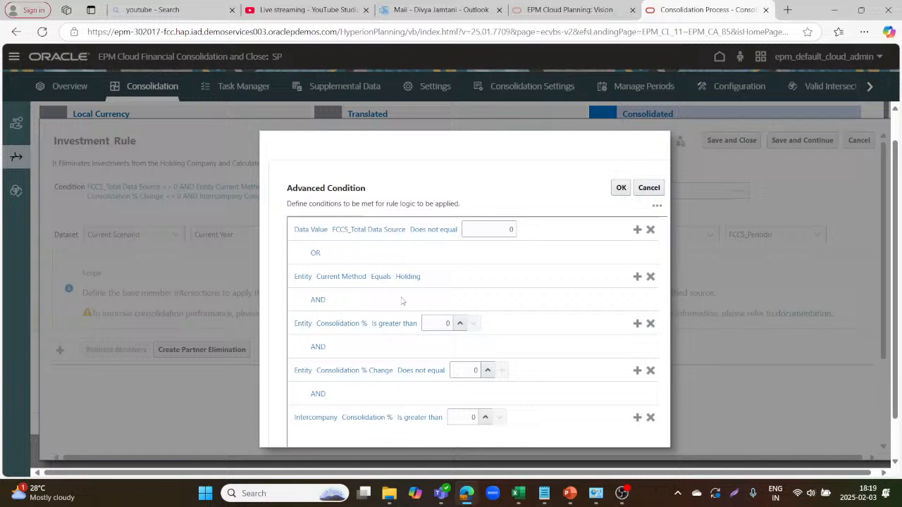
Insert the condition Entity Current Method Equals Subsidiary directly after the Holding condition in the advanced condition
left_click(635, 275)
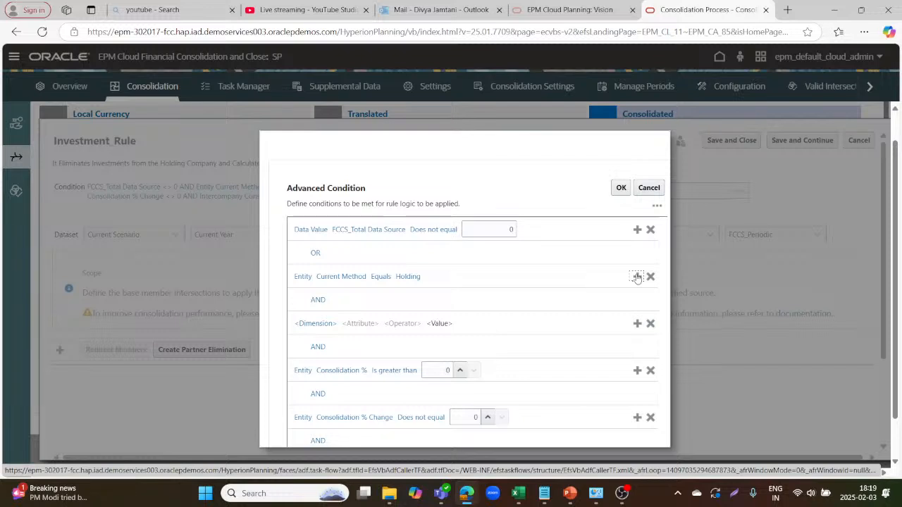
left_click(316, 323)
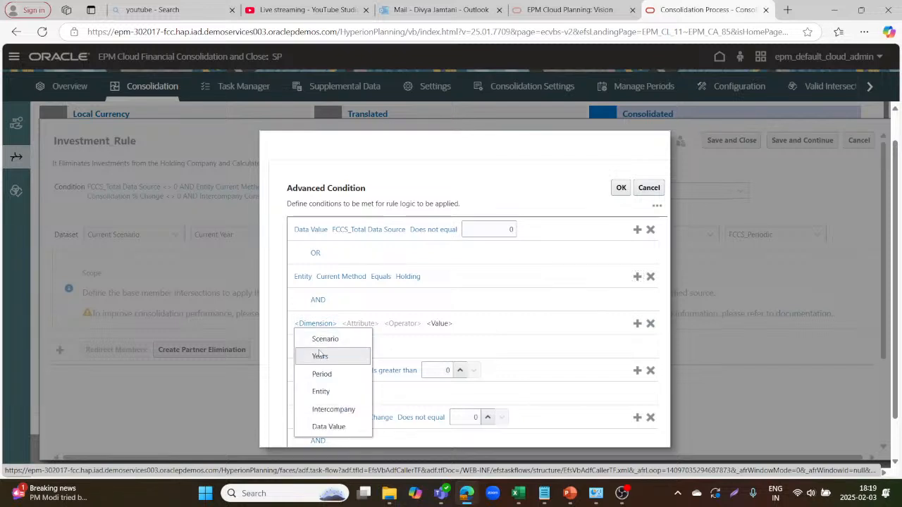
left_click(318, 395)
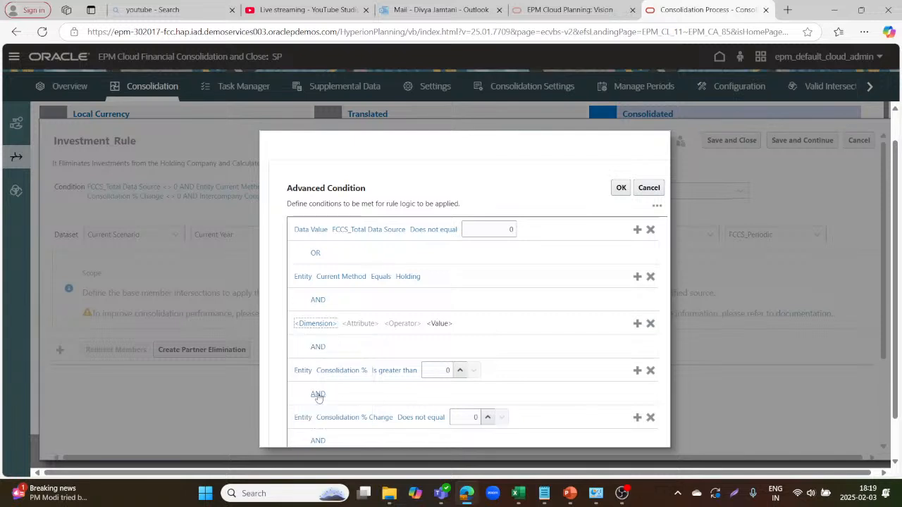
left_click(341, 326)
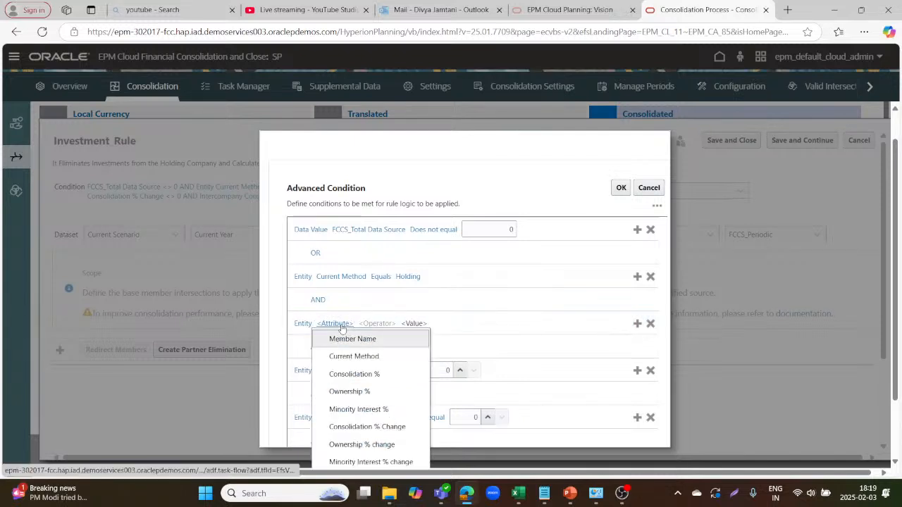
left_click(339, 356)
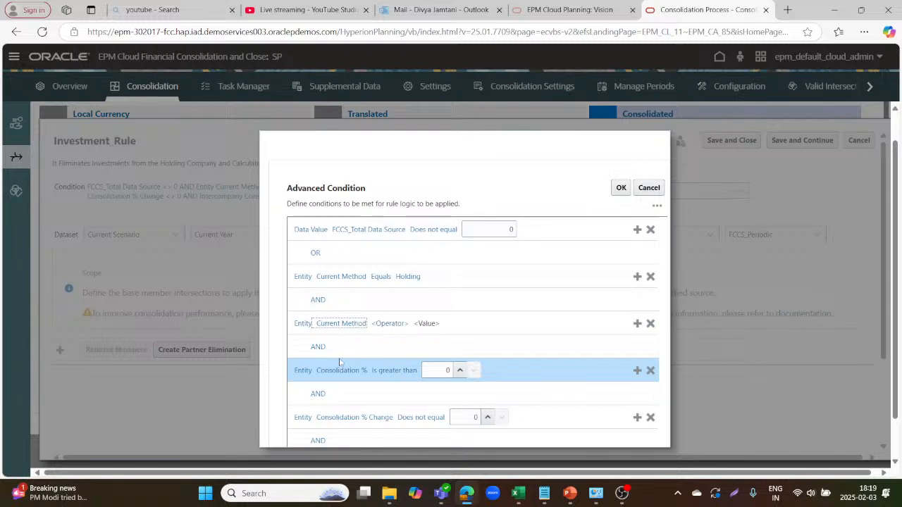
left_click(390, 324)
left_click(385, 338)
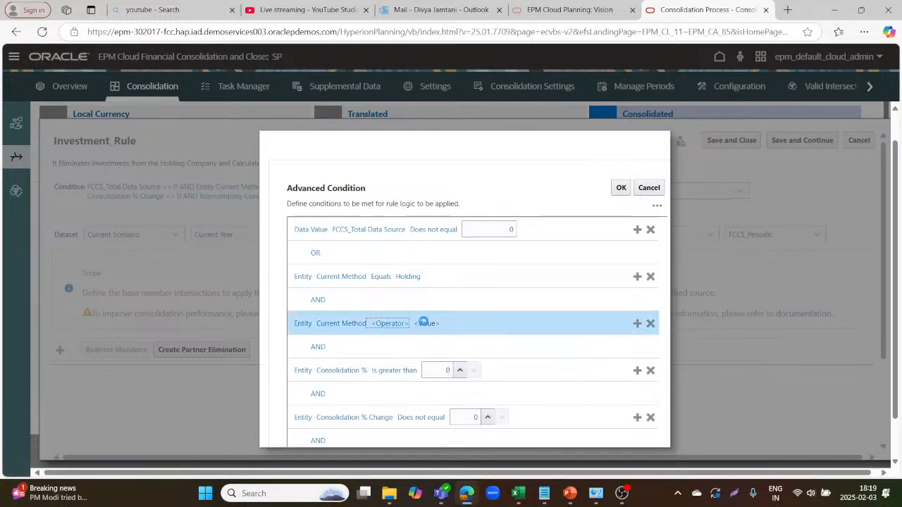
left_click(413, 323)
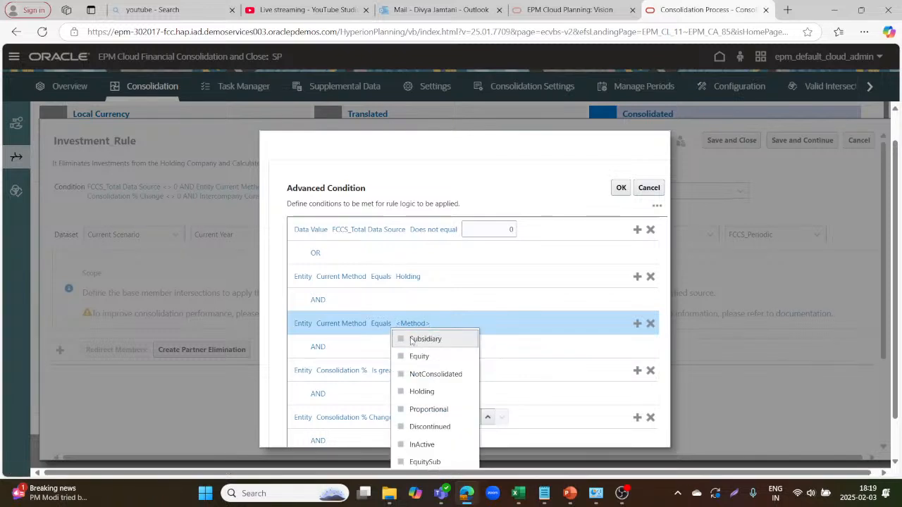
left_click(413, 338)
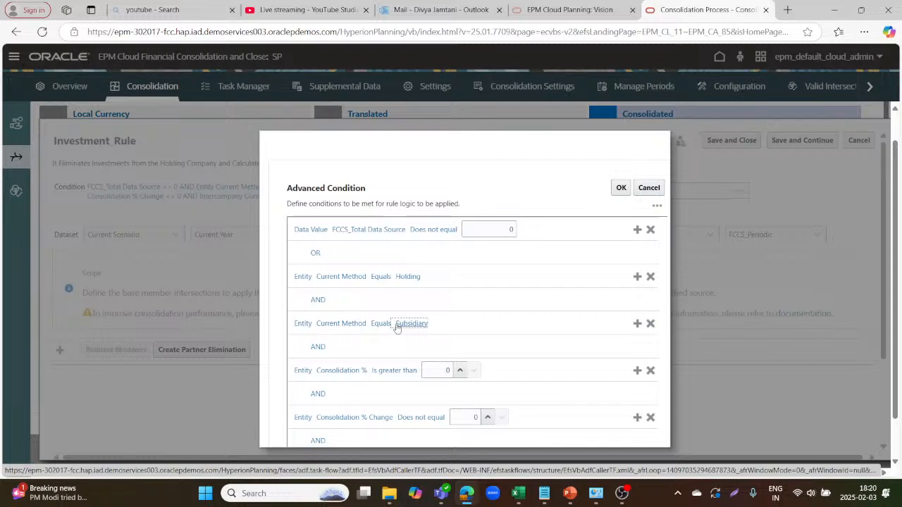
Set the operator between the Holding and Subsidiary conditions to OR and accept the advanced condition
left_click(318, 300)
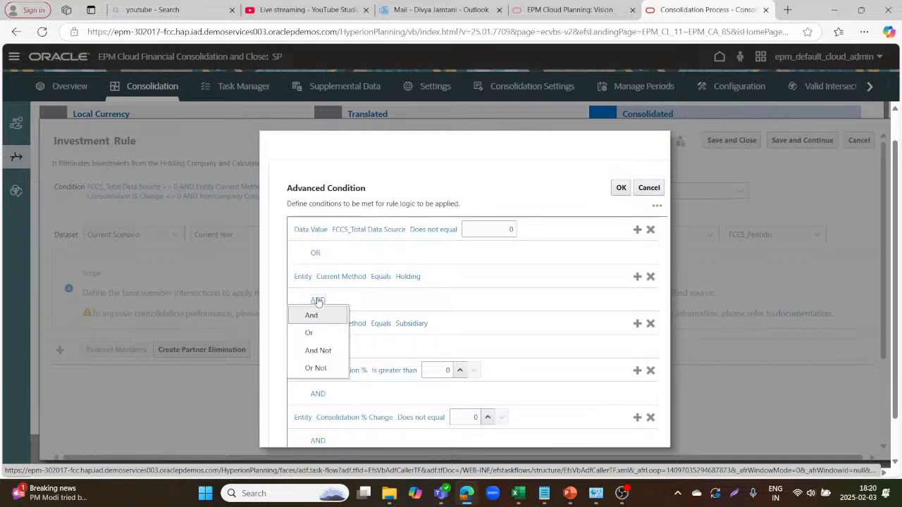
left_click(309, 348)
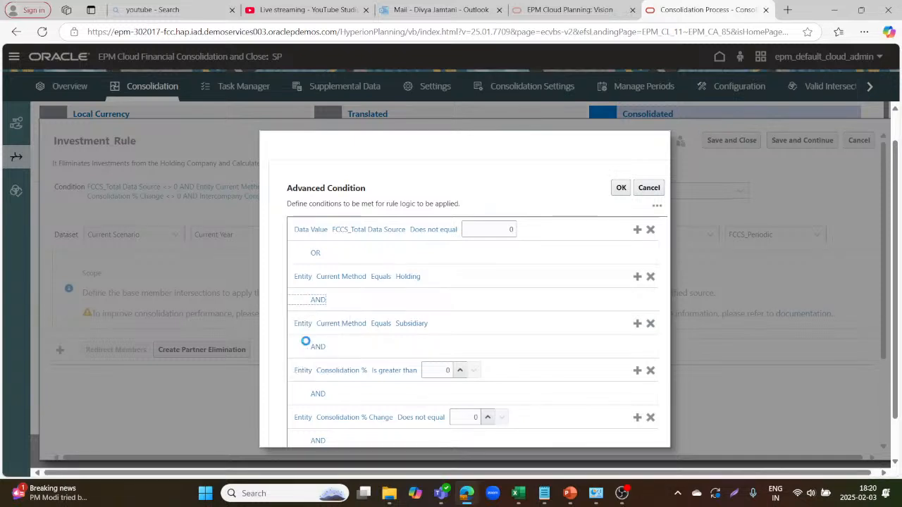
left_click(320, 303)
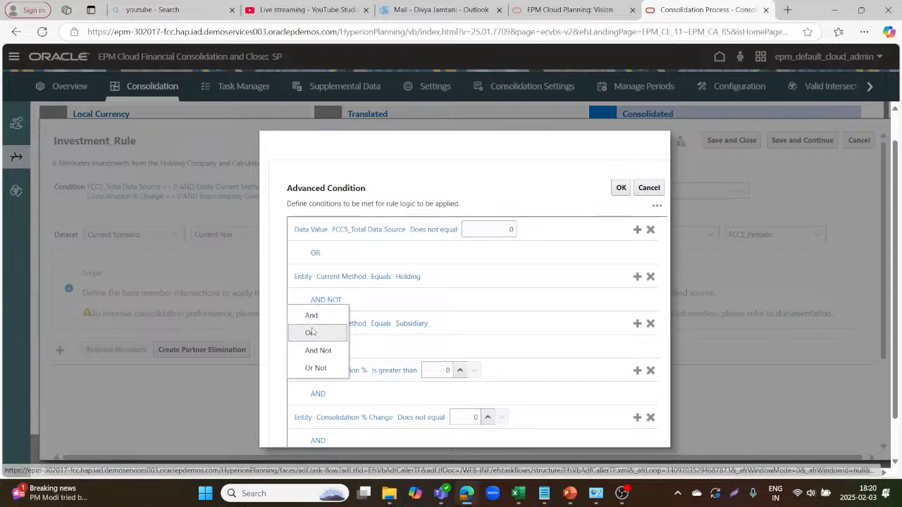
left_click(310, 326)
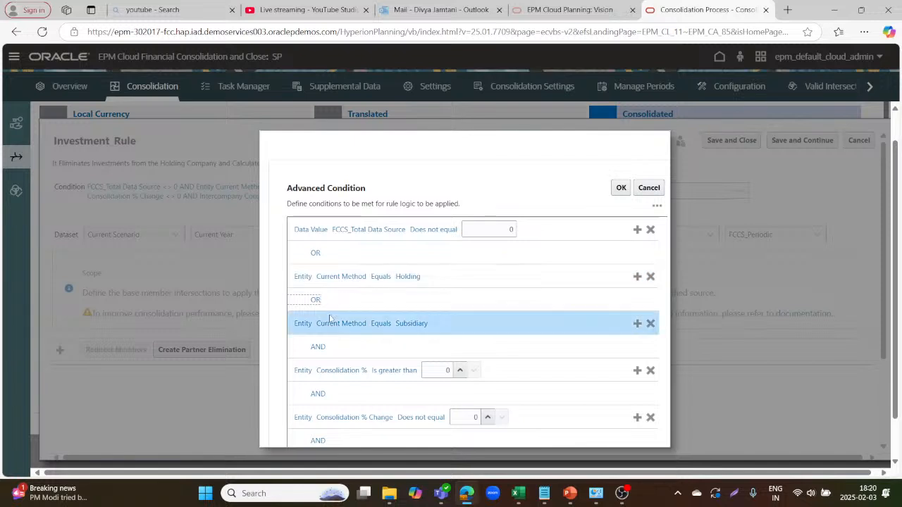
scroll(384, 338, "down", 1)
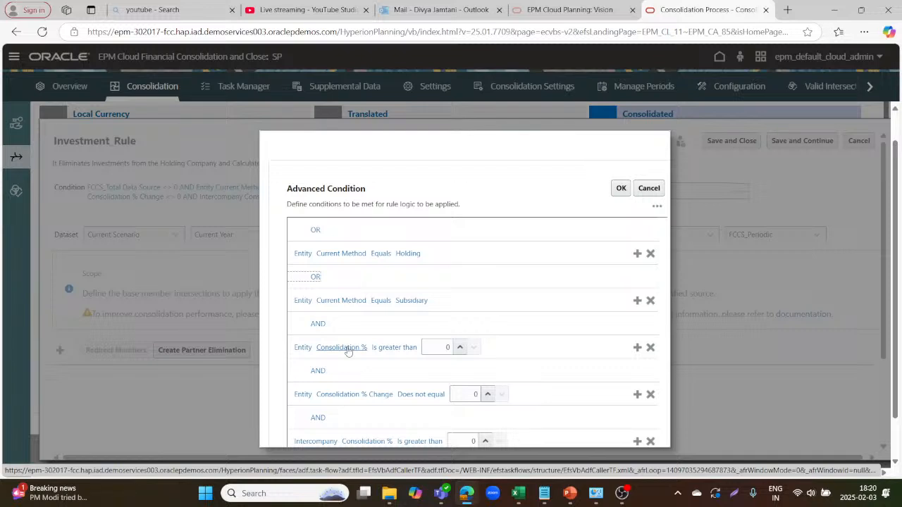
left_click(623, 188)
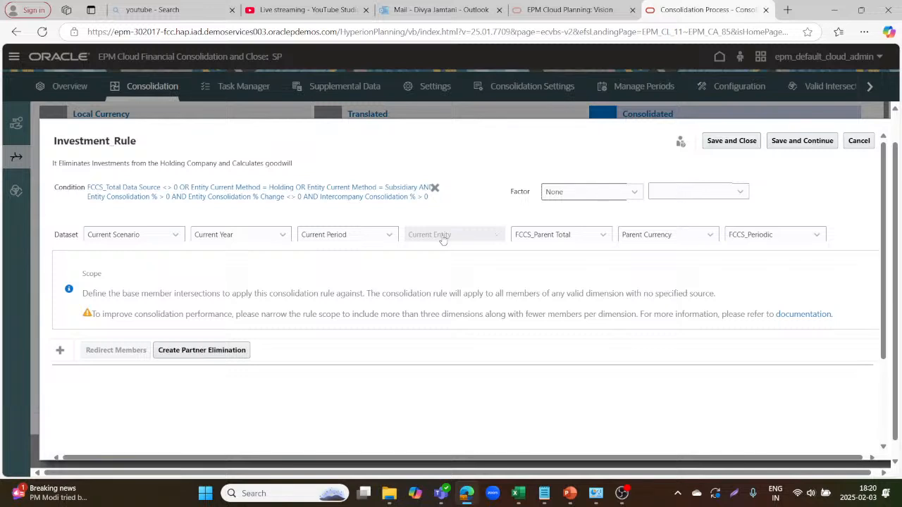
Set the rule set's factor to Current with Entity Consolidation %
left_click(631, 193)
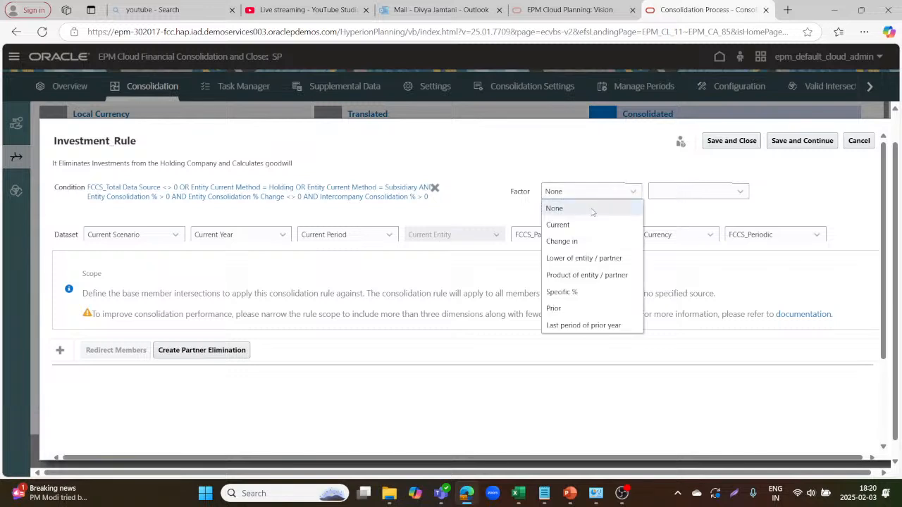
left_click(573, 224)
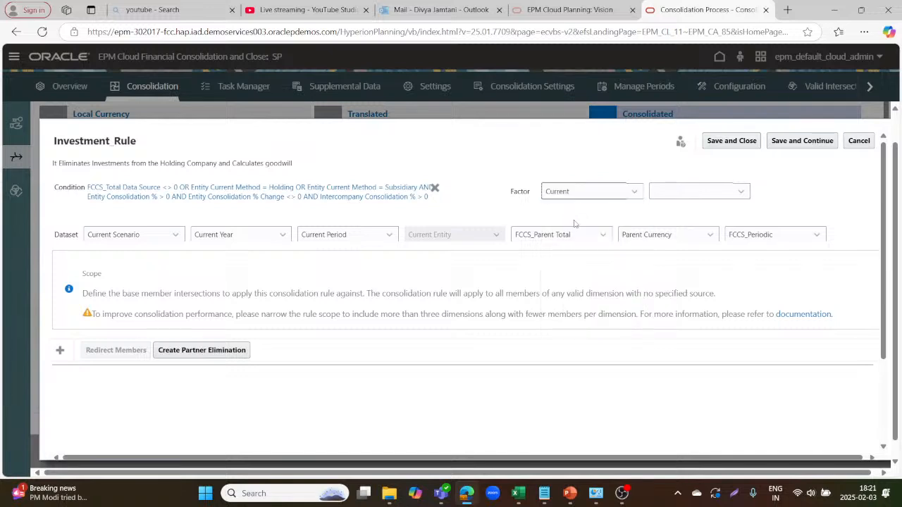
left_click(687, 197)
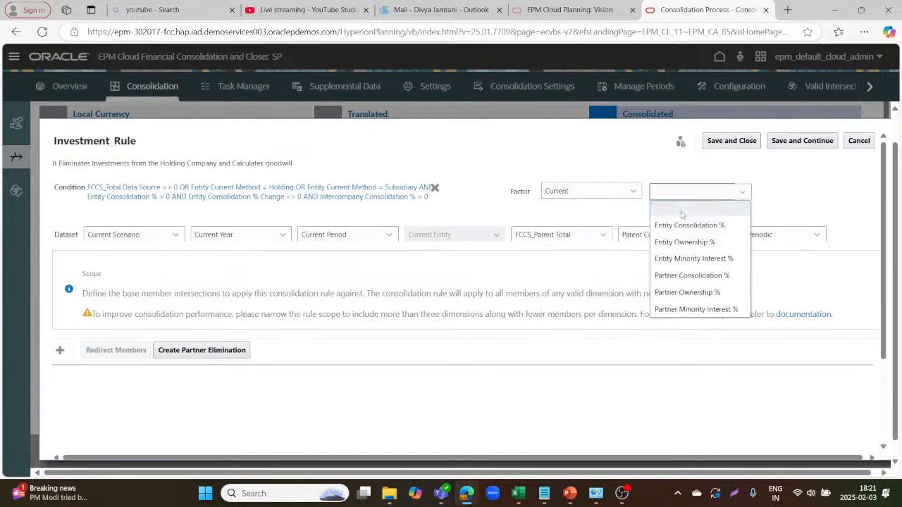
left_click(676, 224)
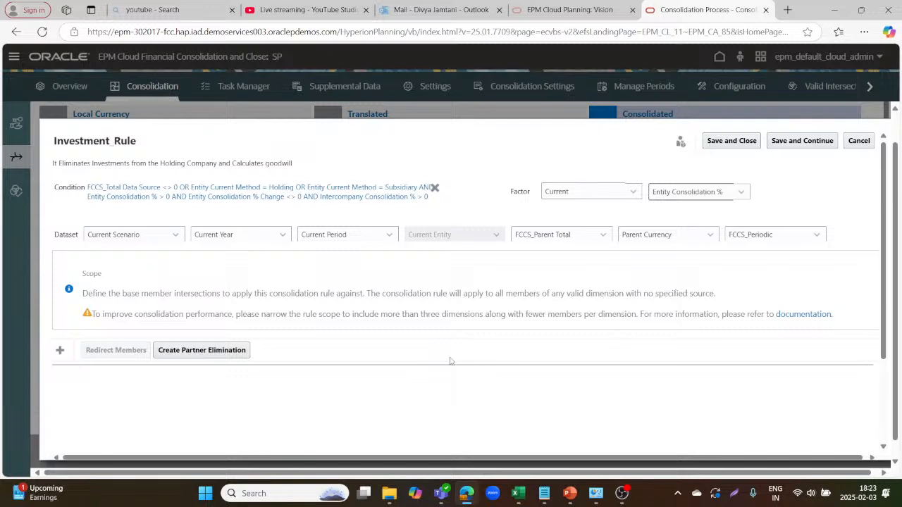
Add the Account dimension to the rule set's scope and select the Investment in Sub member under Rate Override Accounts
left_click(59, 351)
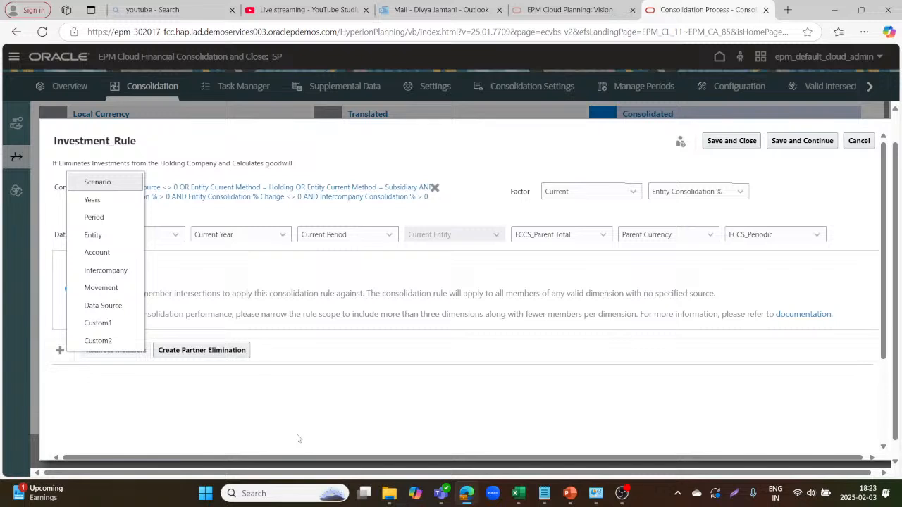
left_click(98, 252)
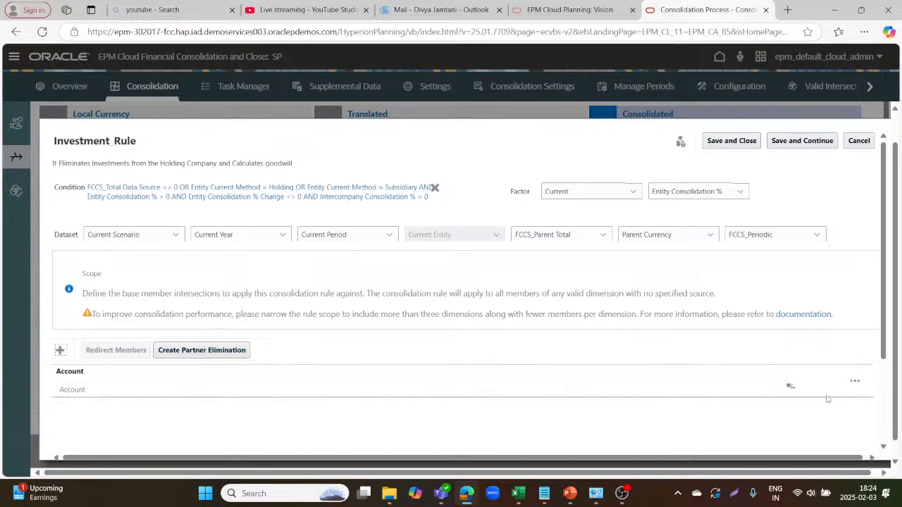
left_click(789, 389)
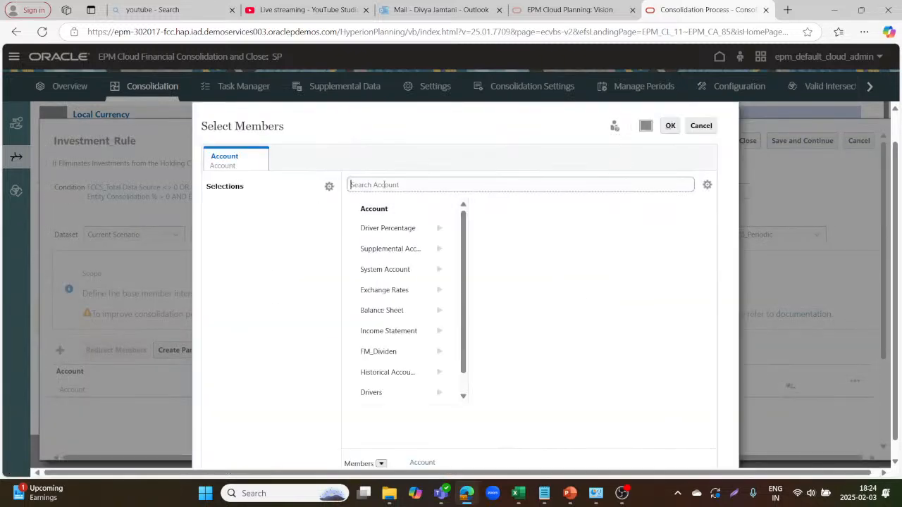
type("invest")
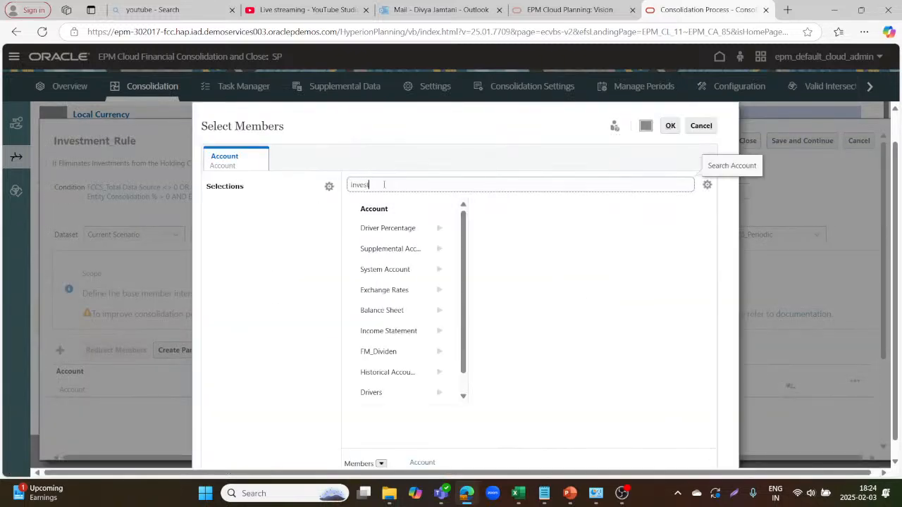
type("ment in Sub")
key("Return")
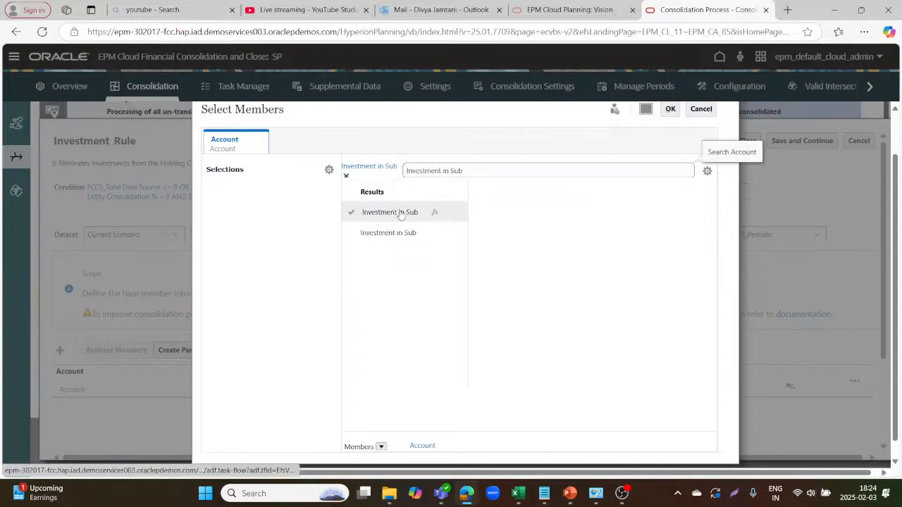
left_click(399, 211)
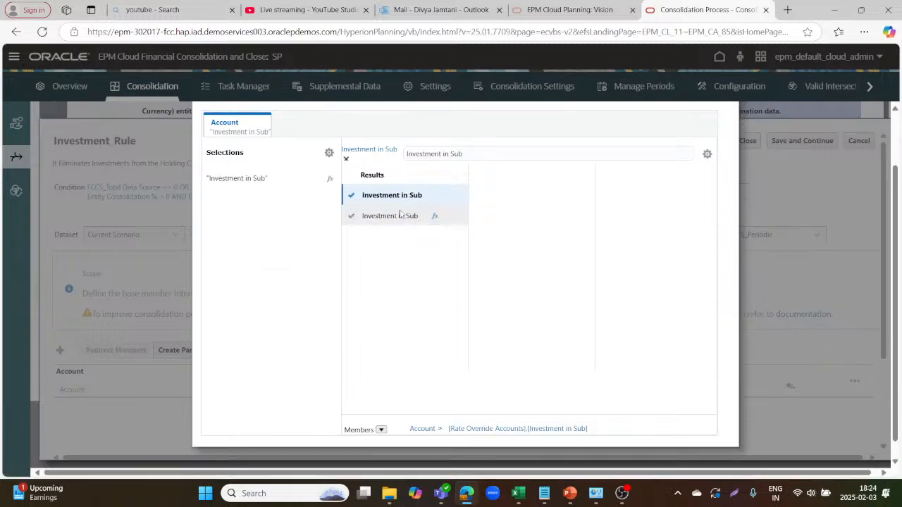
scroll(600, 236, "up", 2)
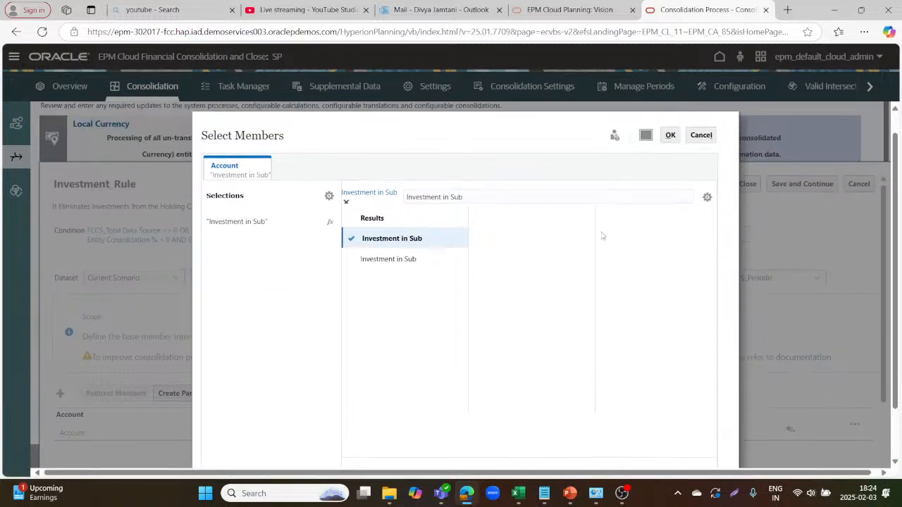
left_click(670, 154)
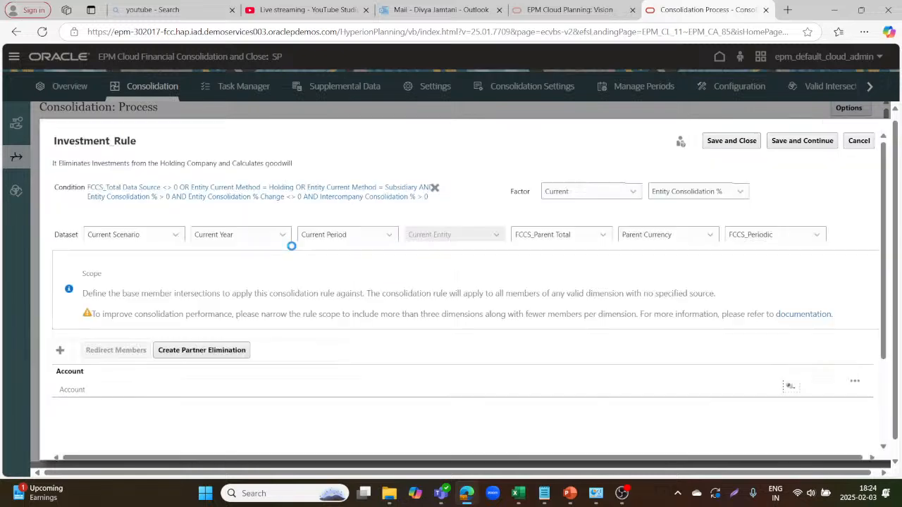
scroll(281, 331, "down", 1)
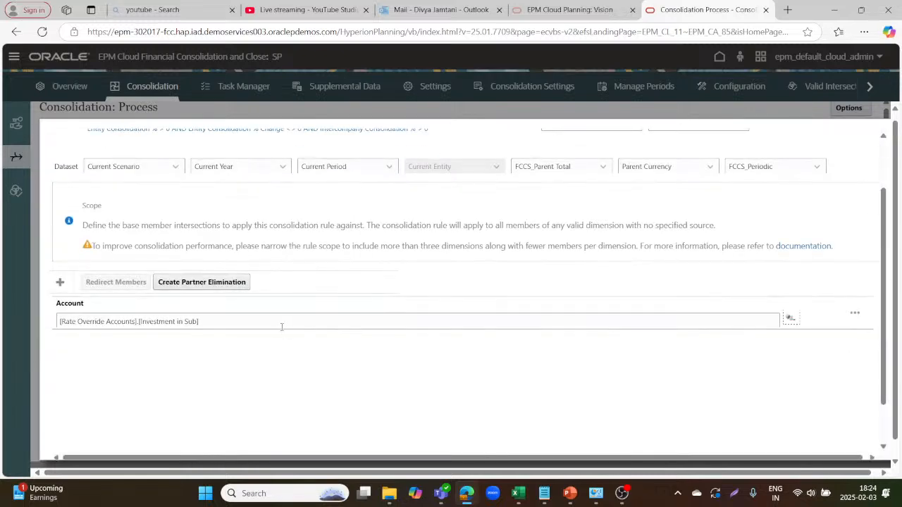
Replace the scope's Account member with the Investment in Sub member under Non Current Assets
left_click(790, 319)
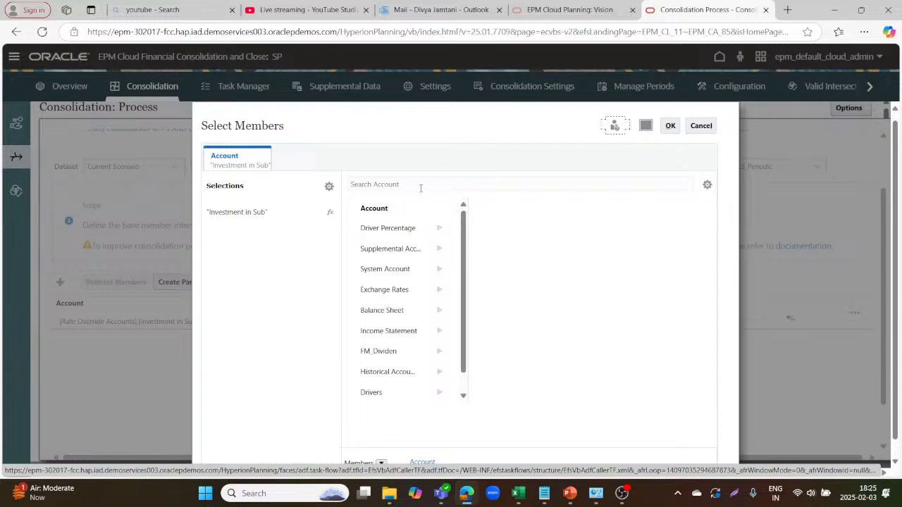
left_click(420, 184)
type("Invest")
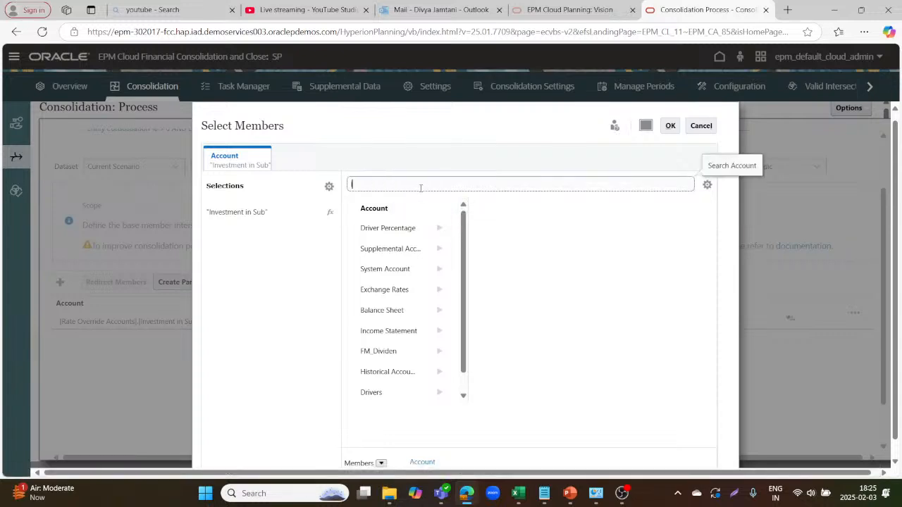
type("ment in Sub")
key("Return")
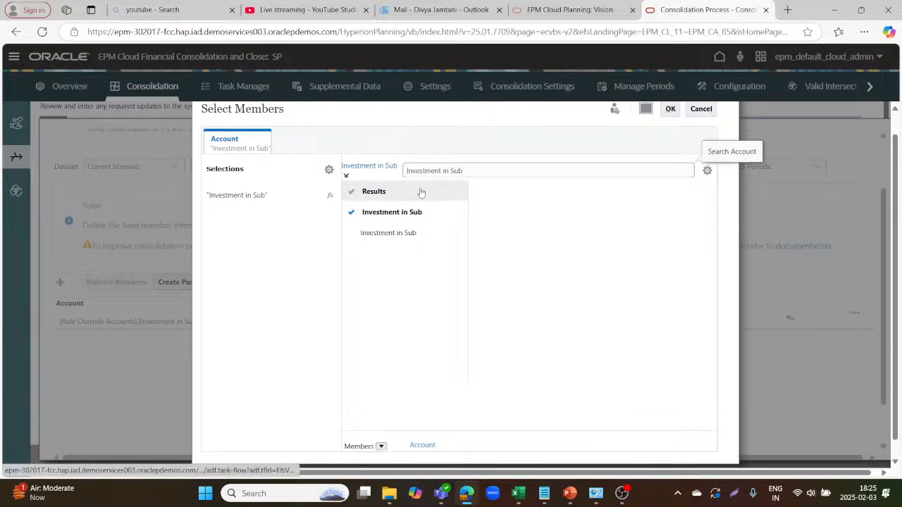
left_click(399, 233)
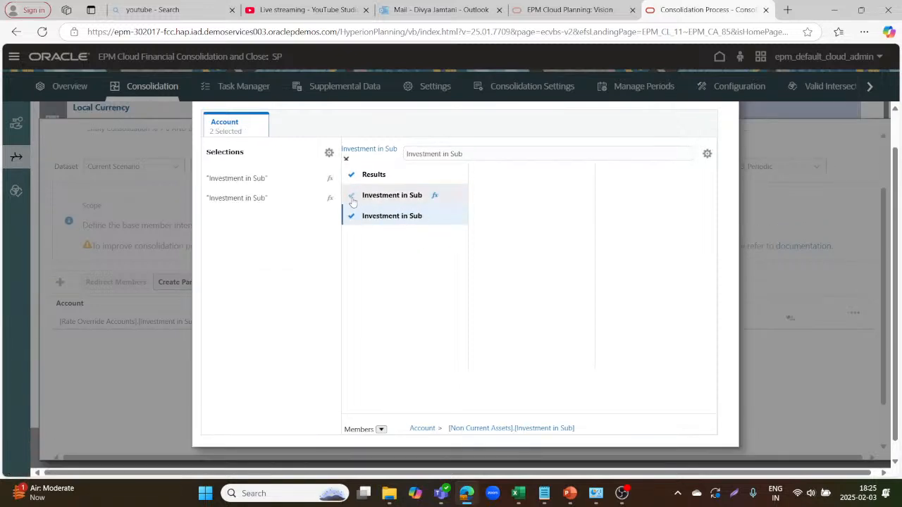
left_click(351, 196)
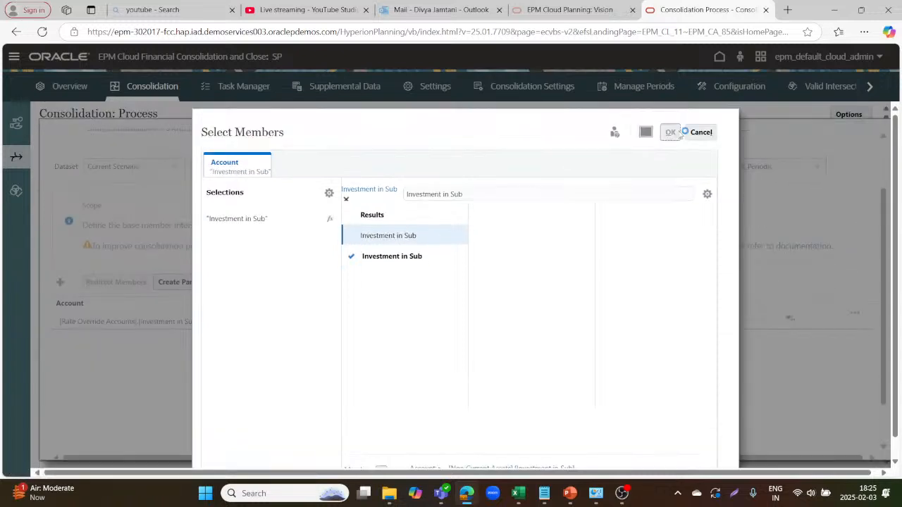
left_click(673, 133)
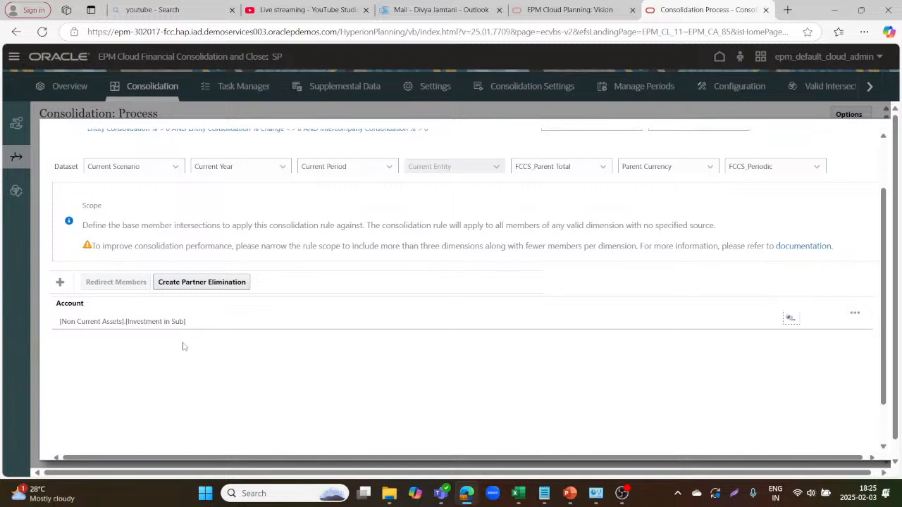
Add the Intercompany dimension to the rule set's scope
scroll(183, 346, "down", 1)
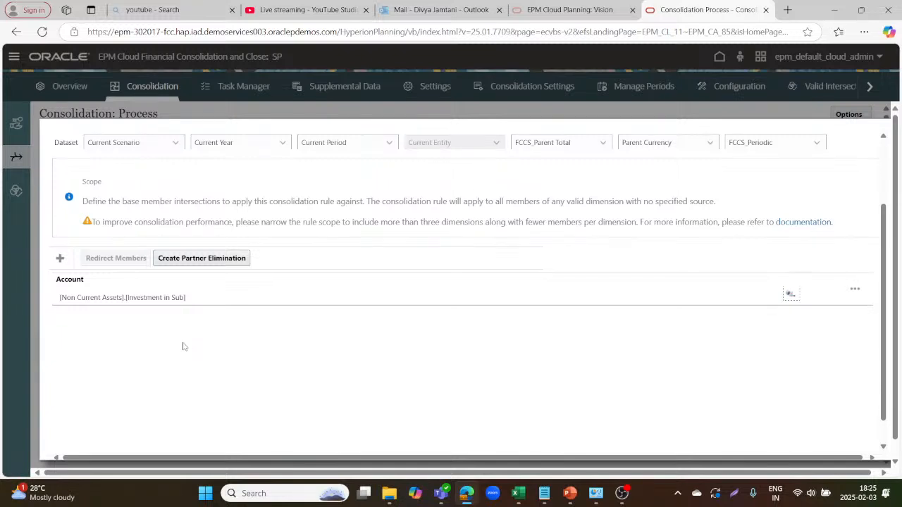
left_click(61, 259)
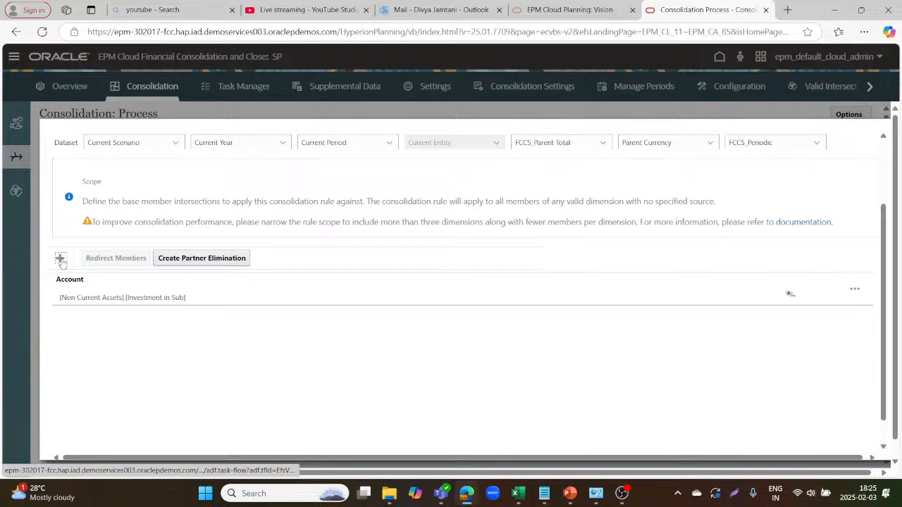
left_click(91, 333)
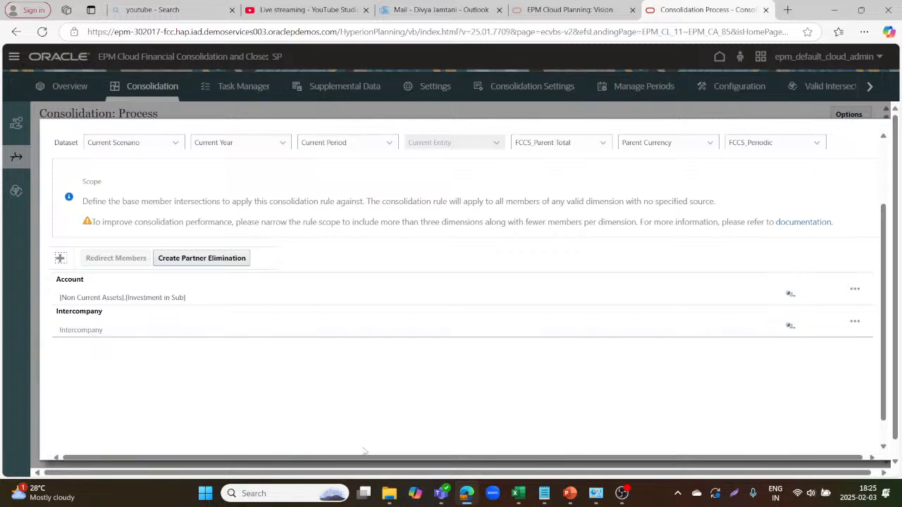
Copy "#Any ICP that is a descendant of the current parent#" from the Notepad notes and paste it as the scope's Intercompany member
mouse_move(542, 494)
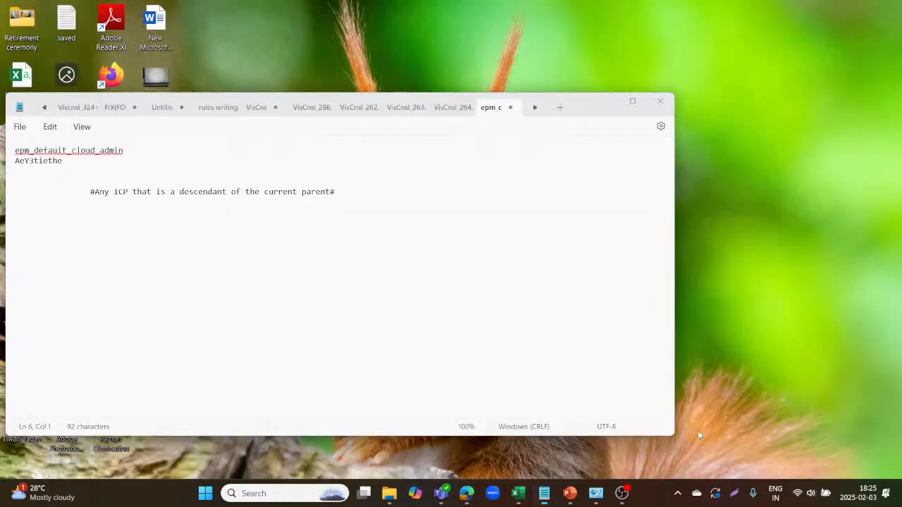
left_click(697, 430)
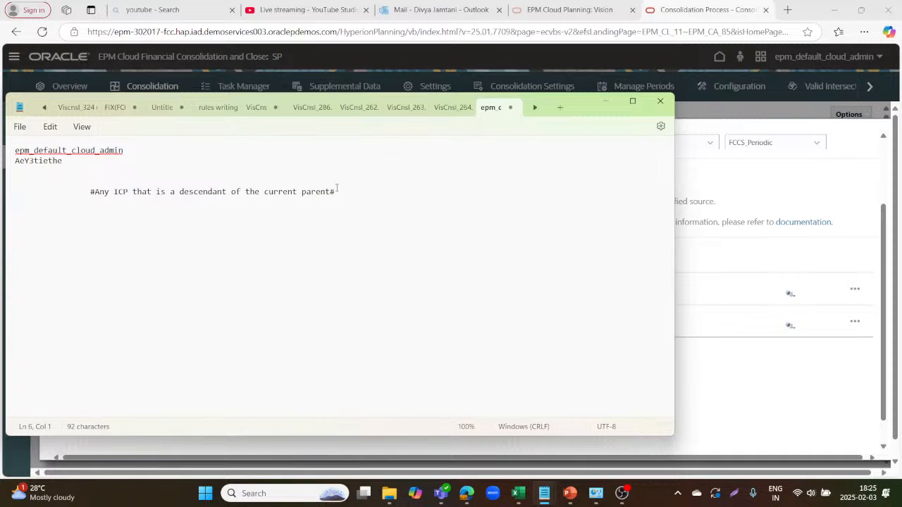
left_click_drag(339, 192, 90, 195)
key("ctrl+c")
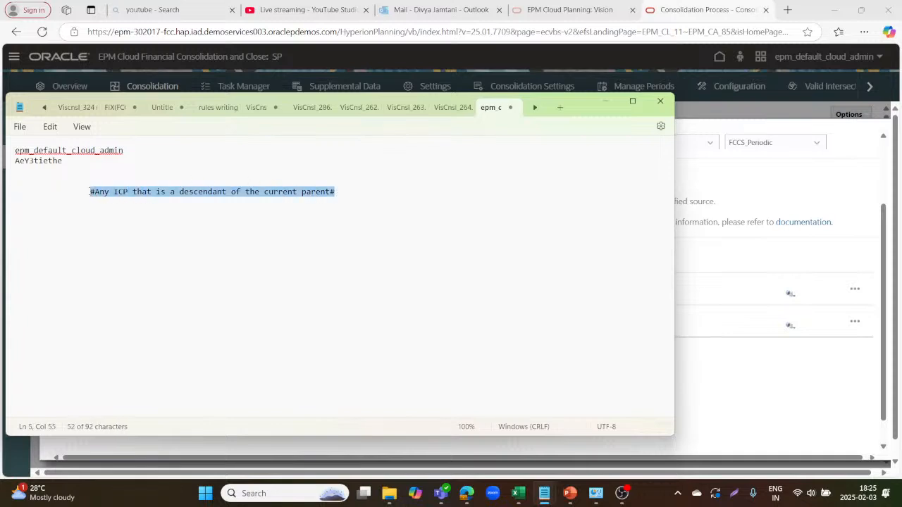
key("alt+Tab")
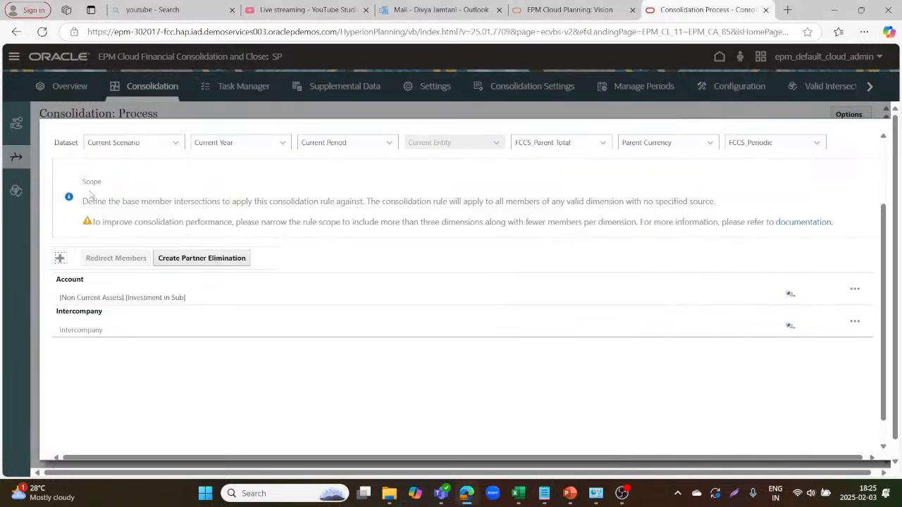
left_click(65, 329)
key("ctrl+v")
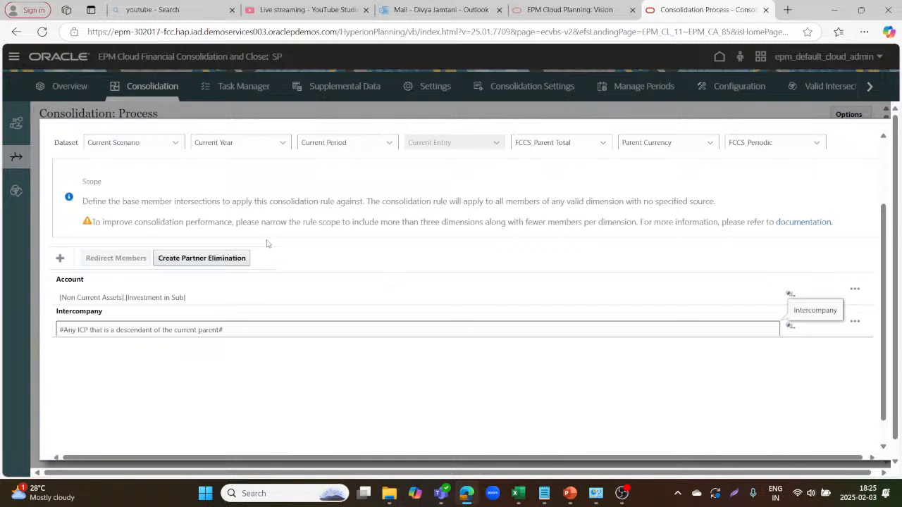
Add the Movement dimension to the scope with the Level 0 Descendants of Total Movement Changes under Closing Balance
left_click(61, 258)
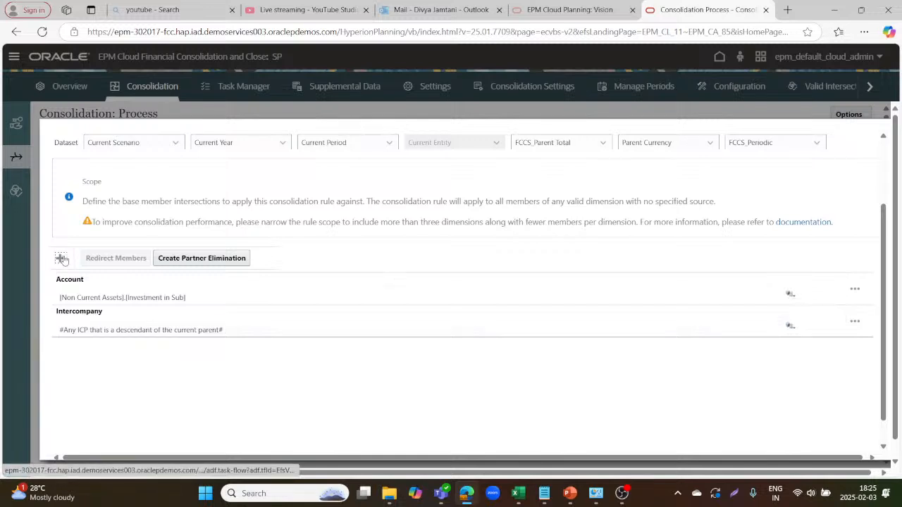
left_click(61, 259)
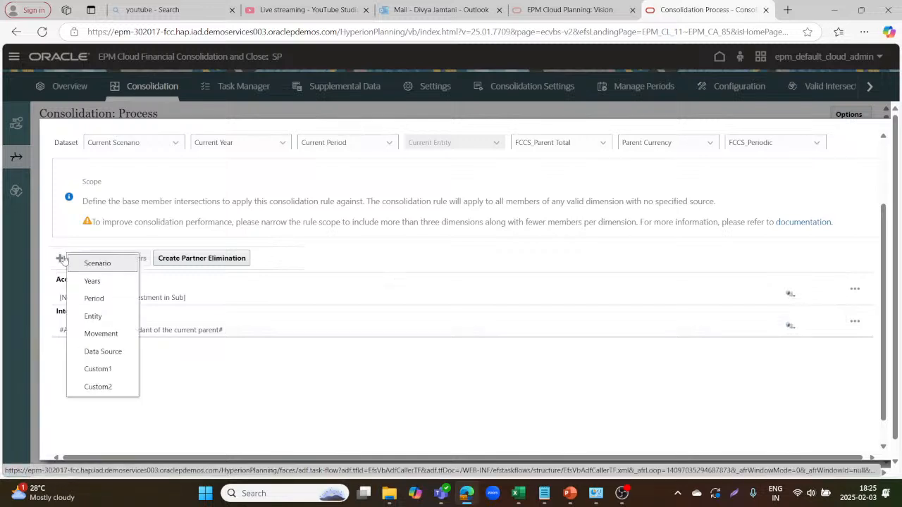
left_click(92, 331)
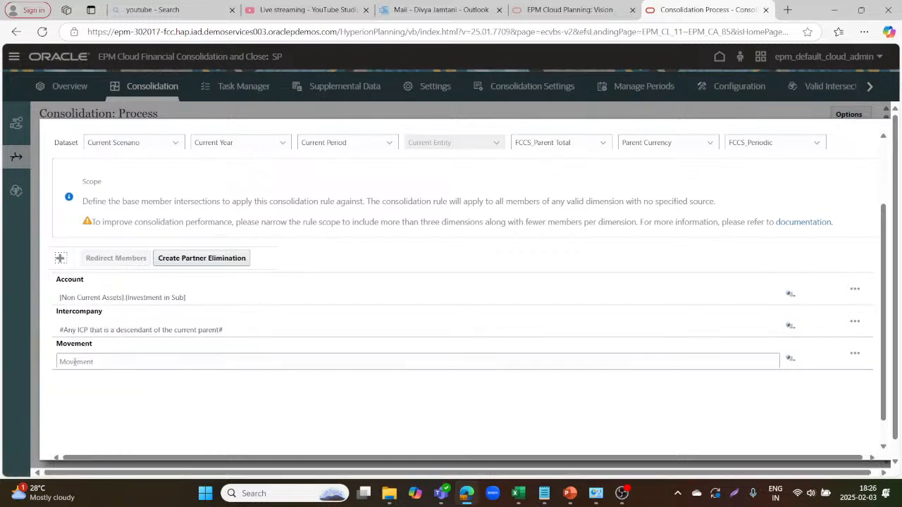
left_click(791, 361)
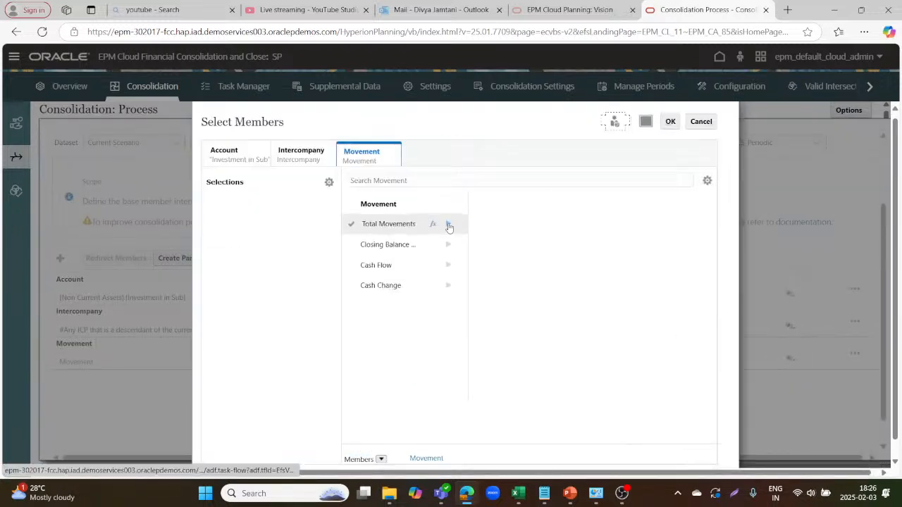
left_click(448, 224)
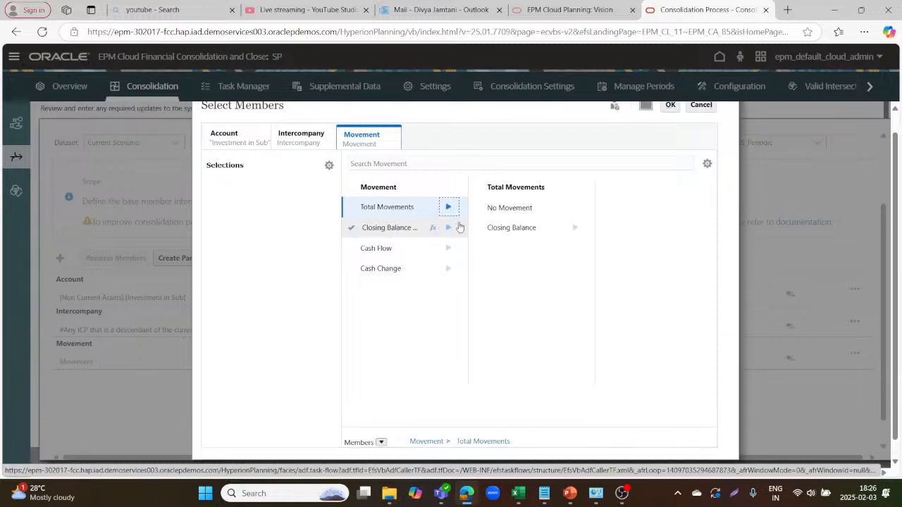
left_click(574, 227)
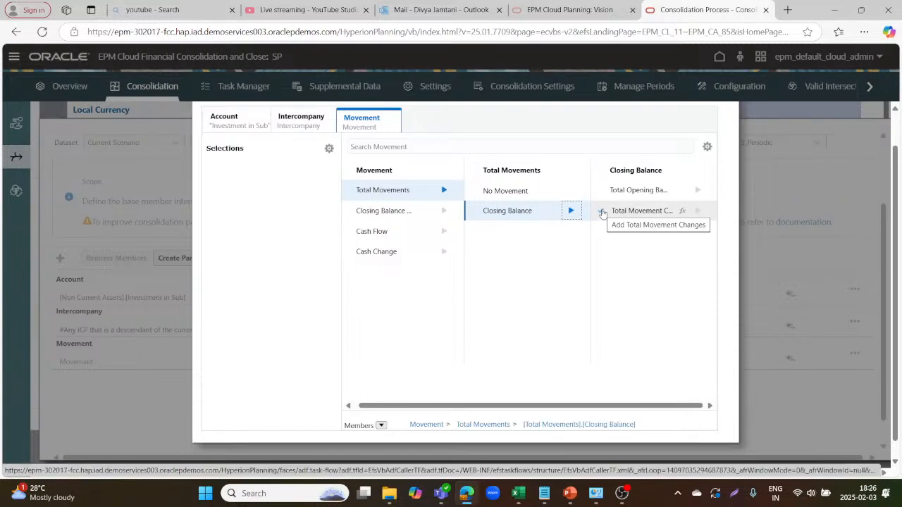
left_click(602, 212)
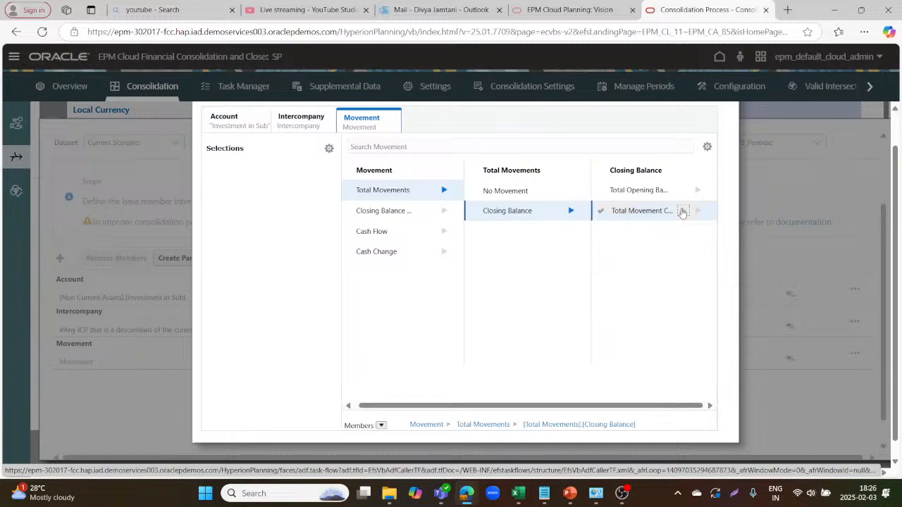
left_click(682, 212)
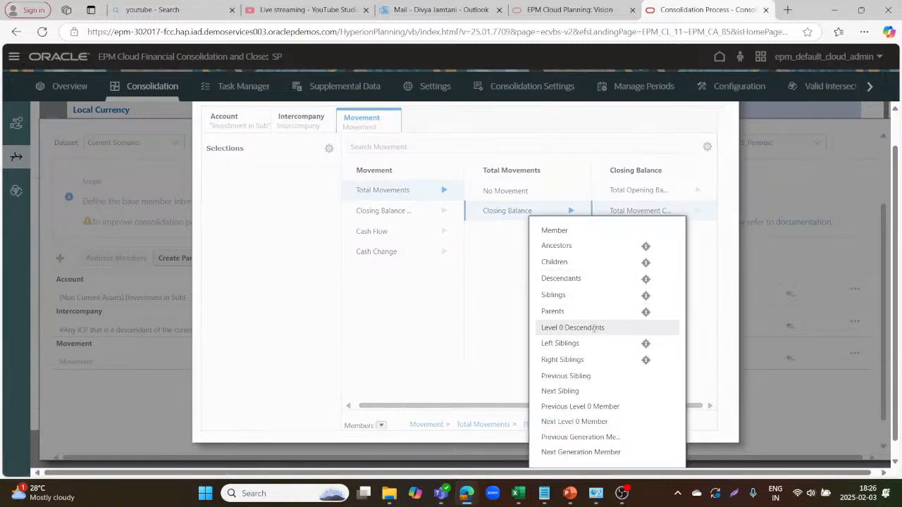
left_click(593, 328)
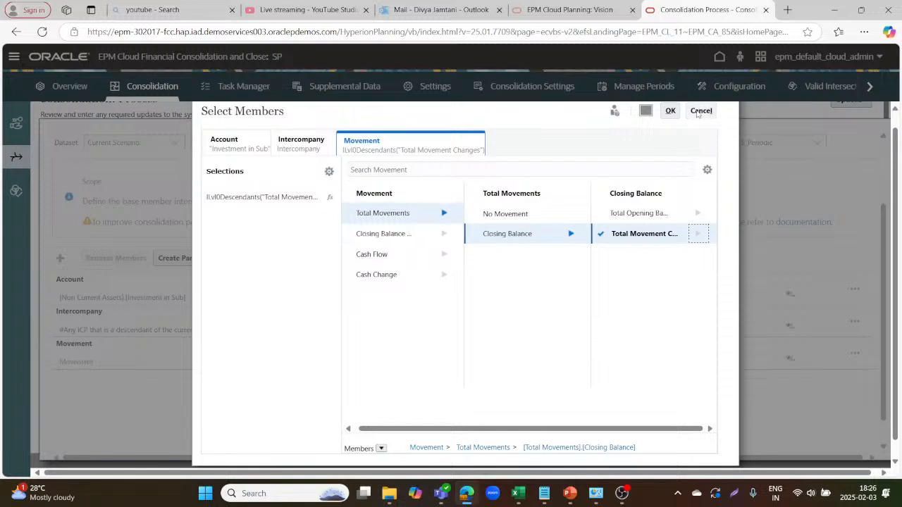
left_click(669, 112)
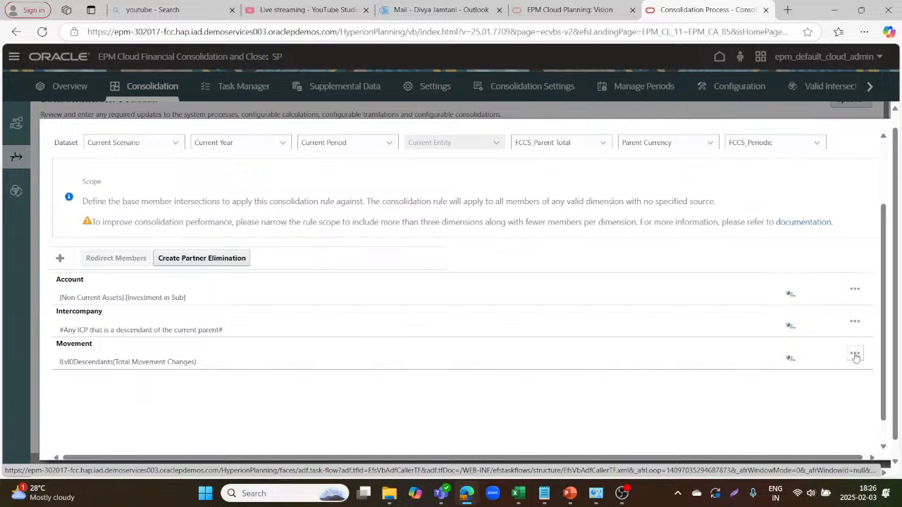
Add an exclusion to the scope's Movement dimension for the Opening Balance member under Closing Balance's opening balance total
left_click(855, 355)
left_click(801, 374)
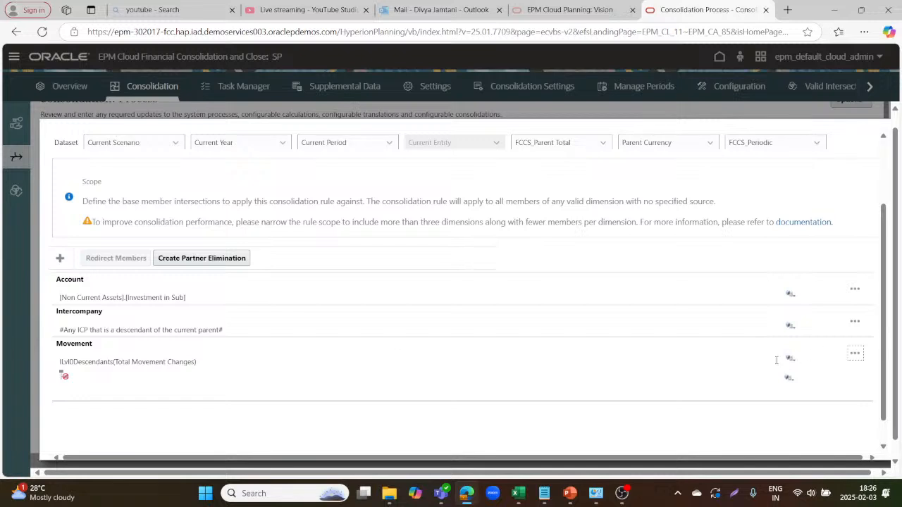
left_click(790, 380)
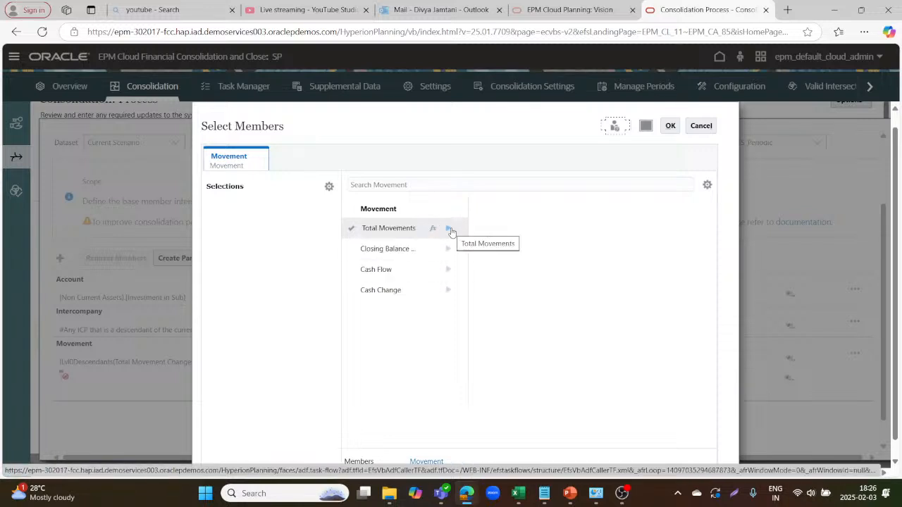
left_click(450, 229)
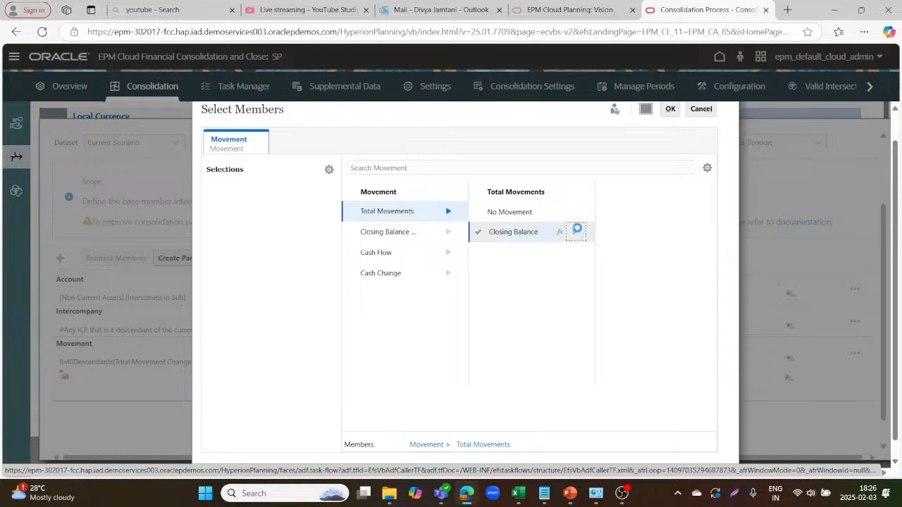
left_click(576, 233)
left_click(697, 194)
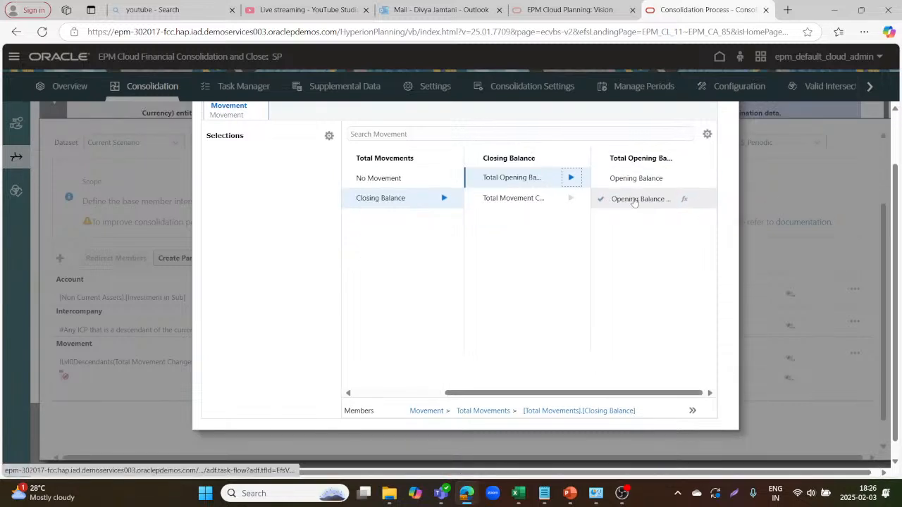
left_click(636, 178)
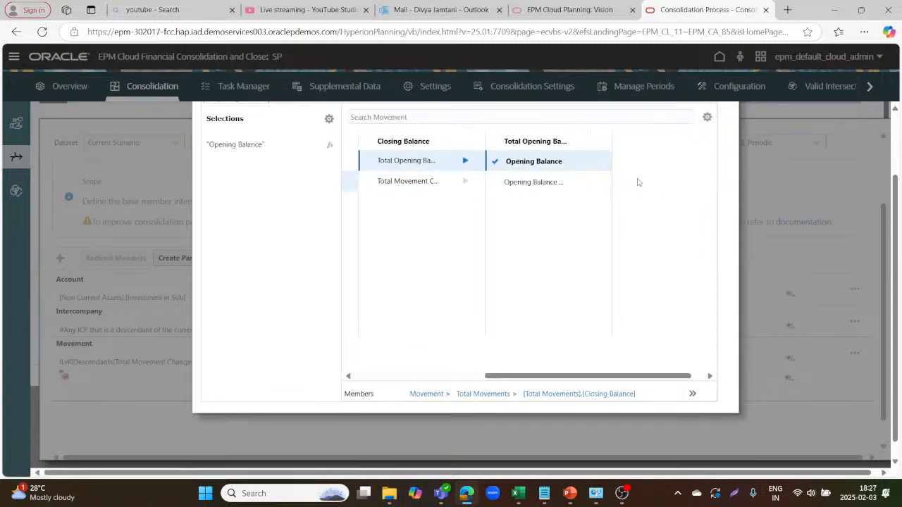
left_click(670, 142)
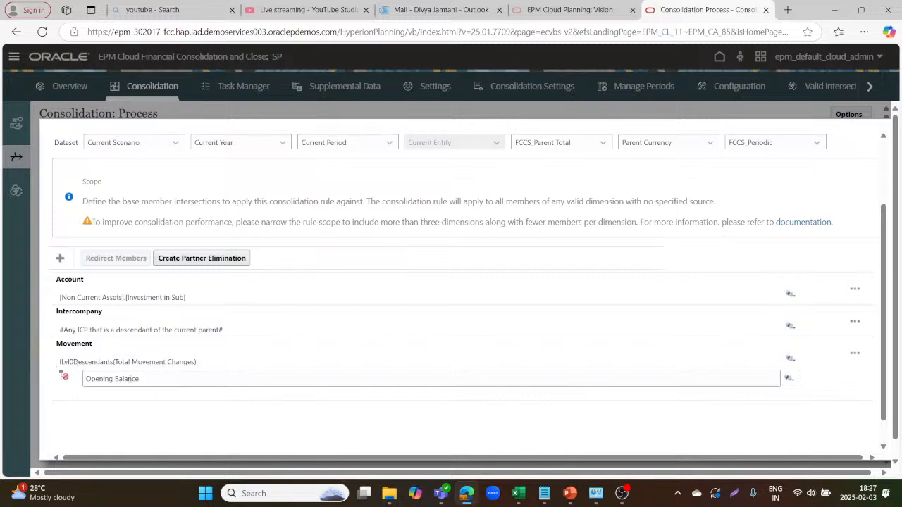
Add the Data Source dimension to the scope with the Level 0 Descendants of Total Data Source
left_click(60, 259)
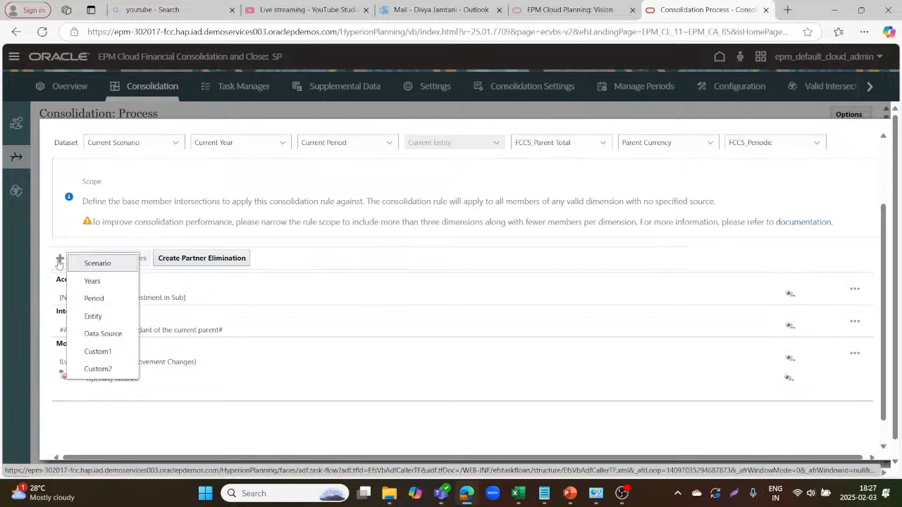
left_click(100, 334)
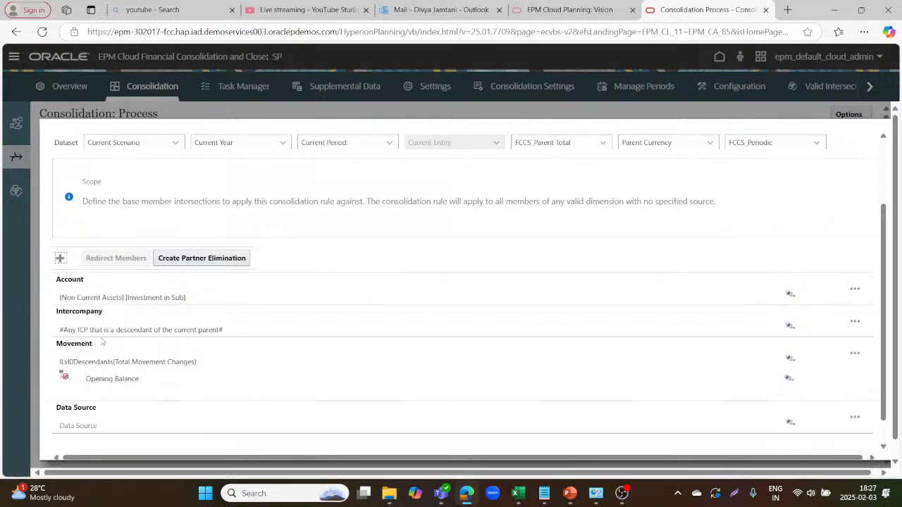
scroll(198, 349, "down", 1)
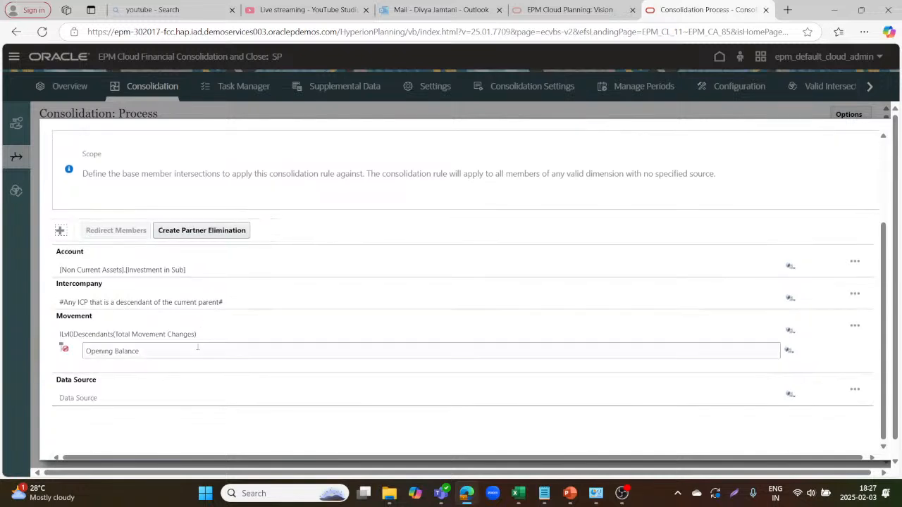
left_click(788, 398)
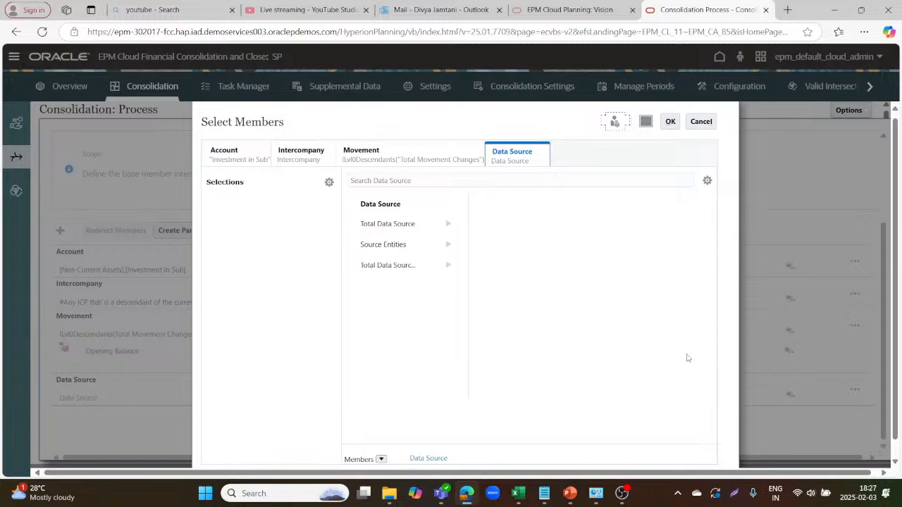
left_click(434, 225)
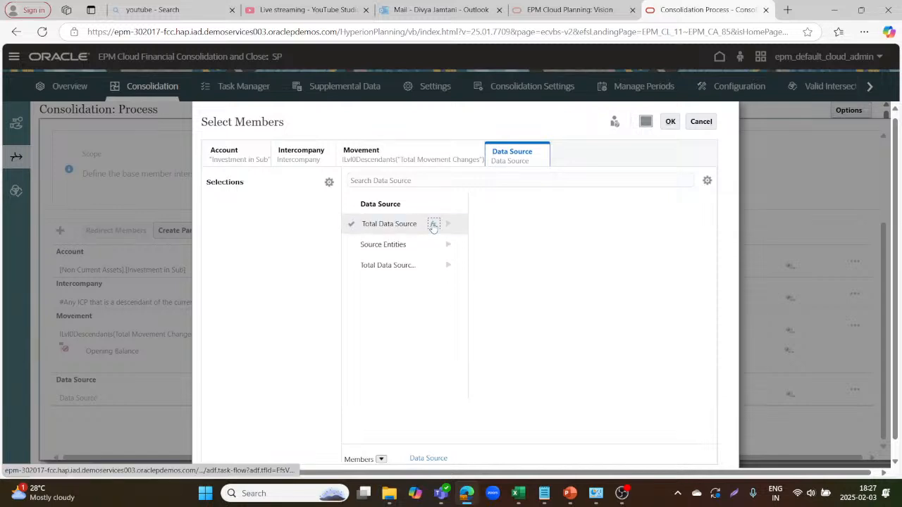
left_click(434, 224)
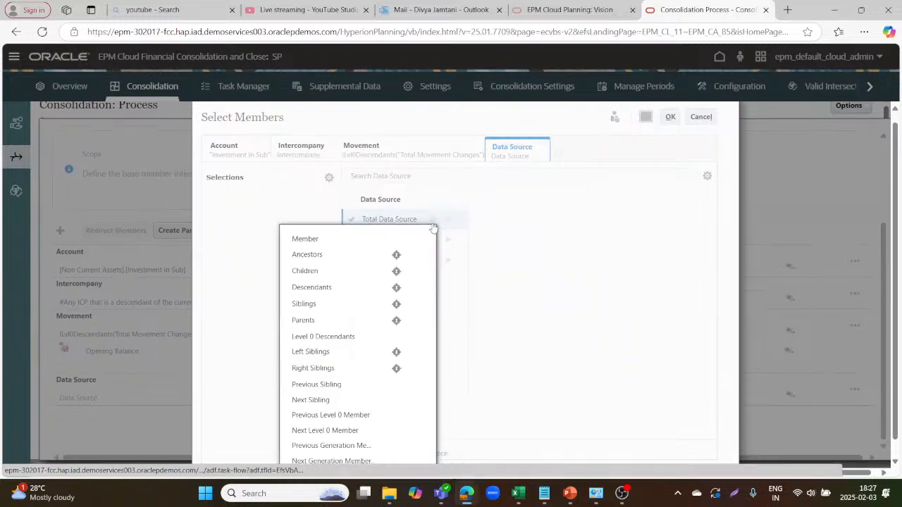
left_click(346, 337)
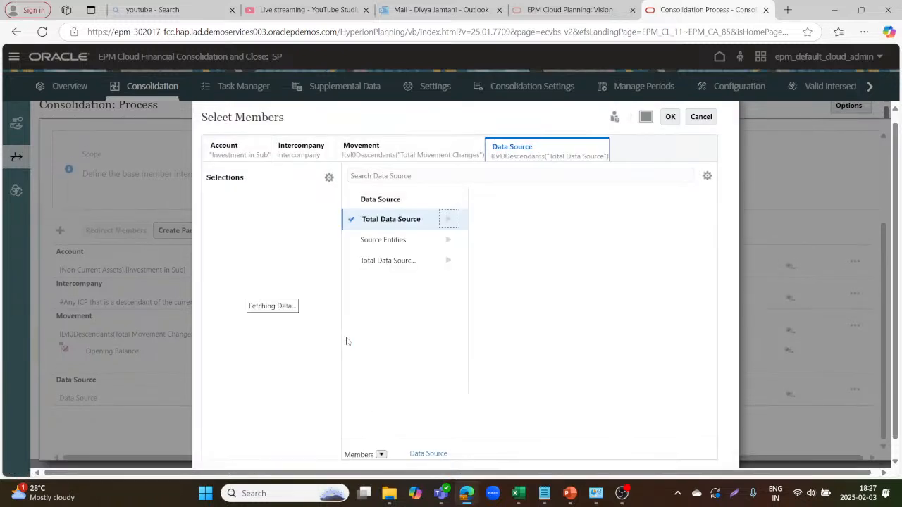
left_click(670, 116)
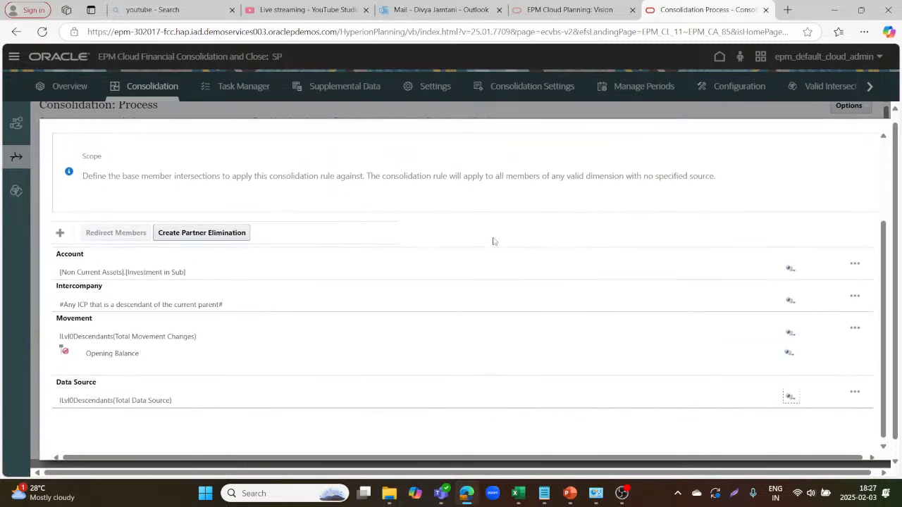
Review the Investment_Rule definition, then save and close the rule set
scroll(493, 241, "up", 3)
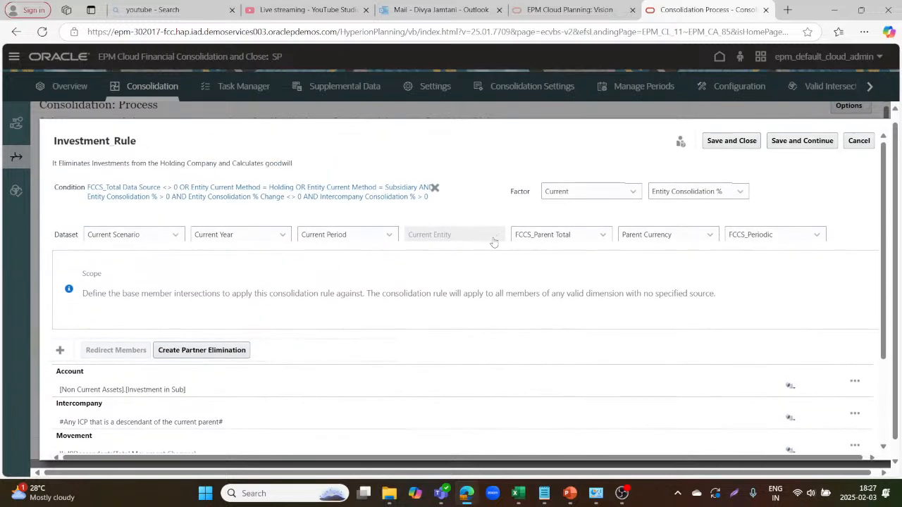
scroll(357, 279, "up", 1)
scroll(357, 280, "down", 1)
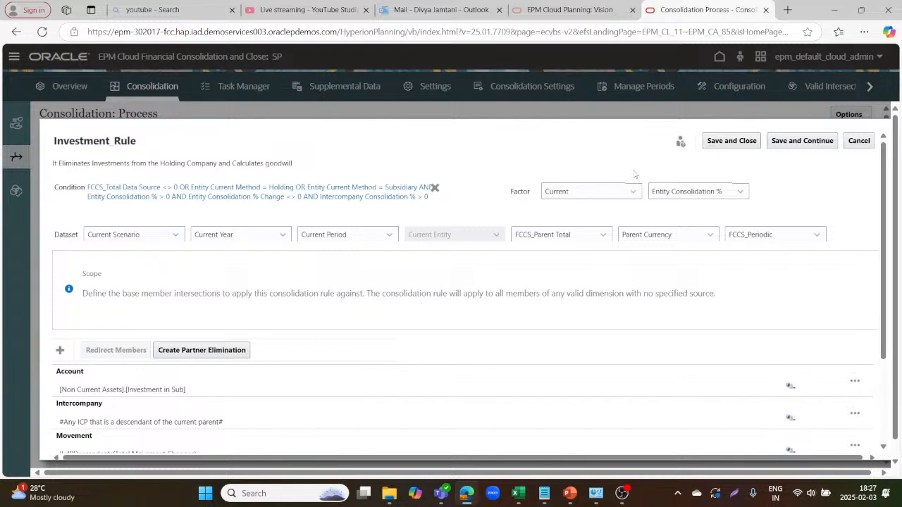
left_click(726, 143)
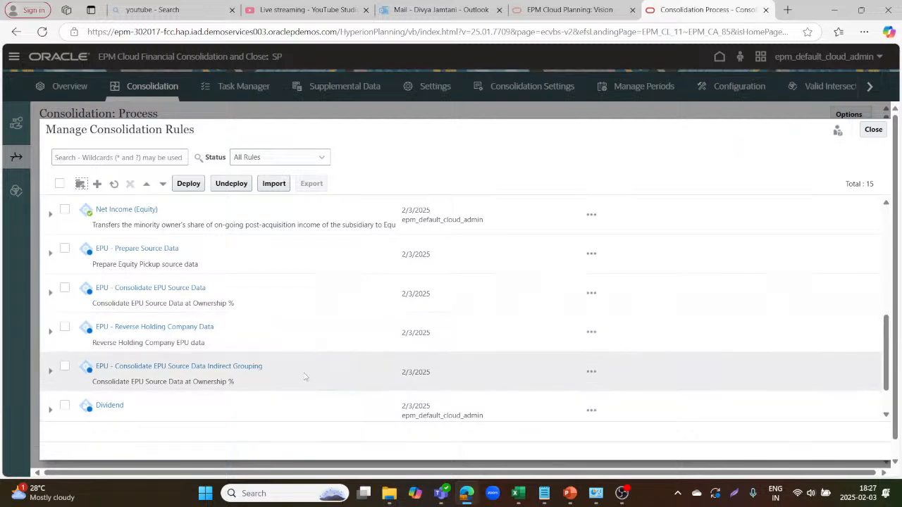
Check the Investment_Rule entry in the consolidation rules list, and switch to the Current working sheet workbook in Excel
scroll(305, 378, "down", 2)
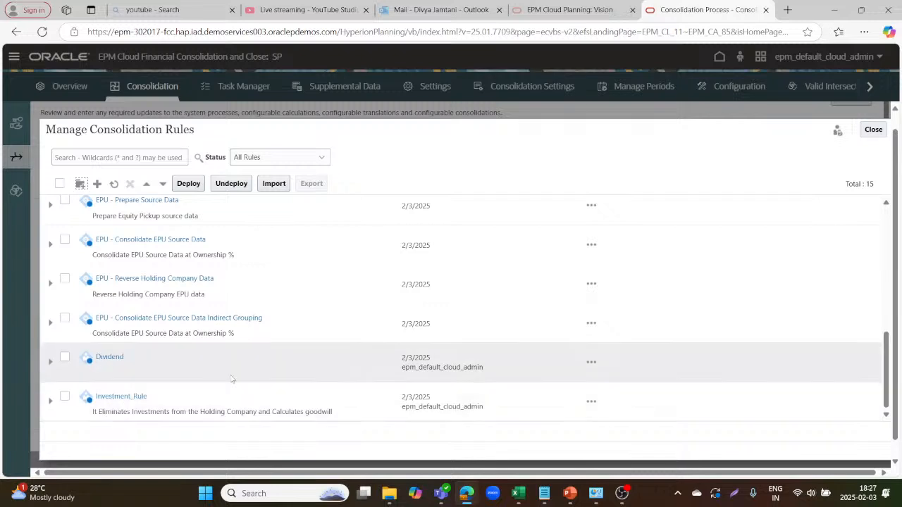
mouse_move(518, 496)
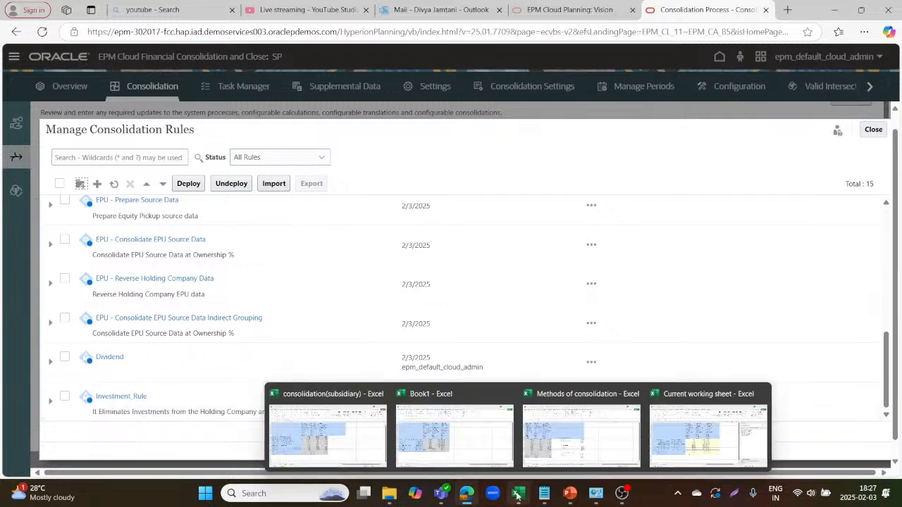
left_click(684, 439)
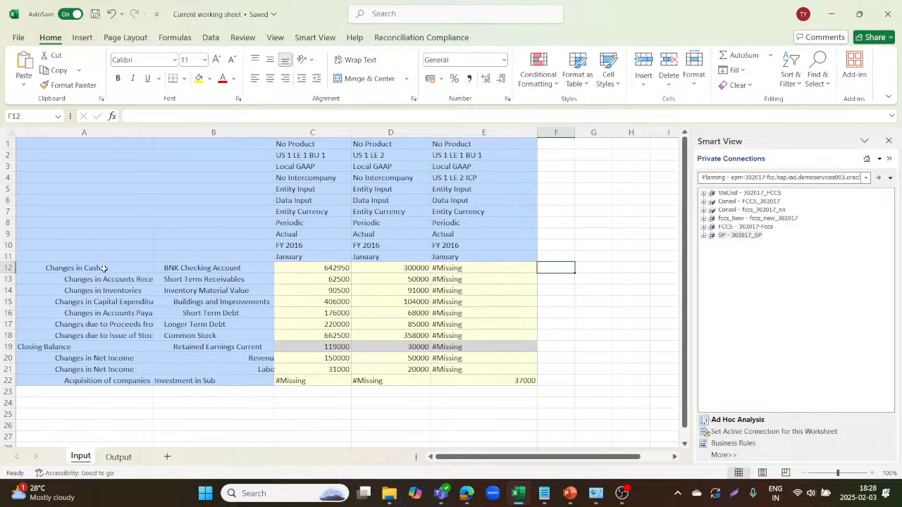
Examine the BNK Checking Account row with its Changes in Cash movement for entities US 1 LE 1 BU 1 and US 1 LE 2
left_click(214, 269)
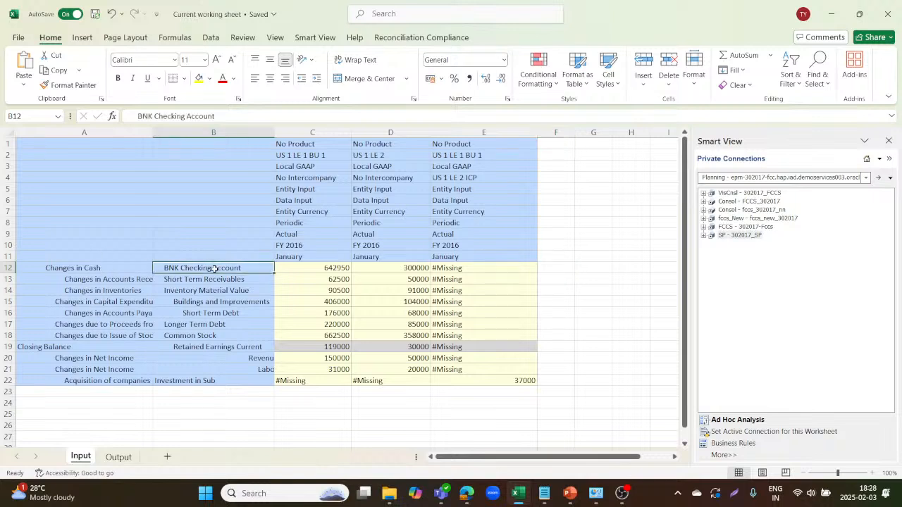
left_click(118, 268)
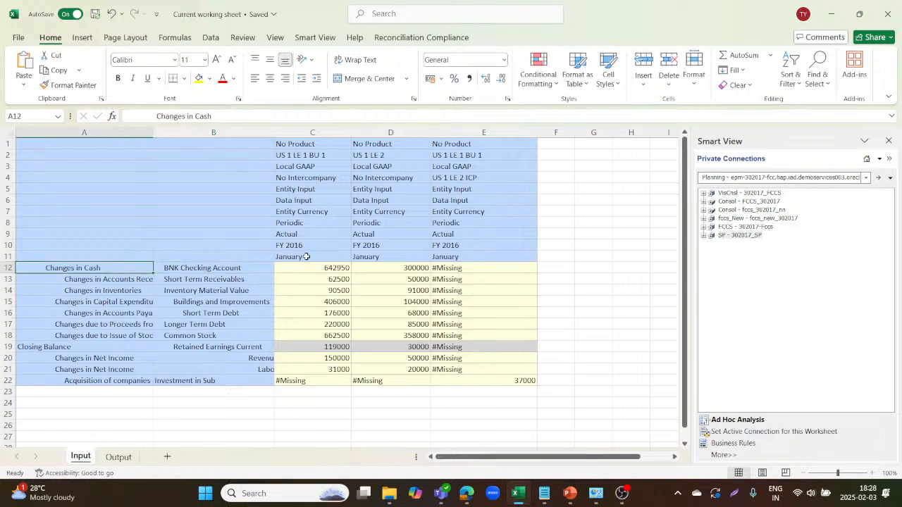
left_click(329, 157)
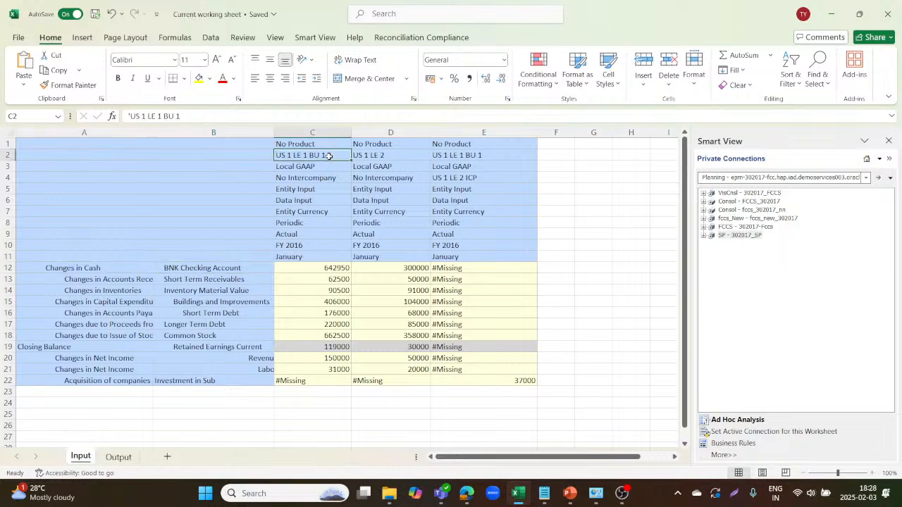
left_click(312, 268)
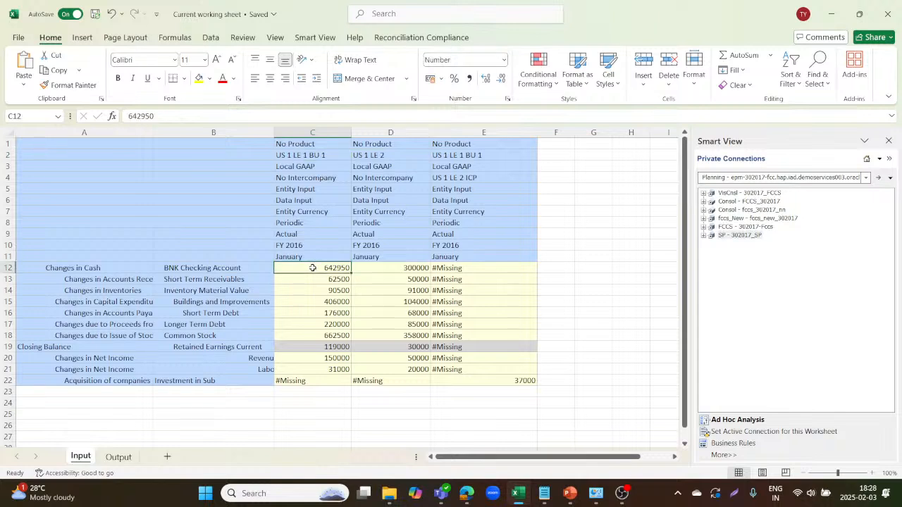
left_click(392, 155)
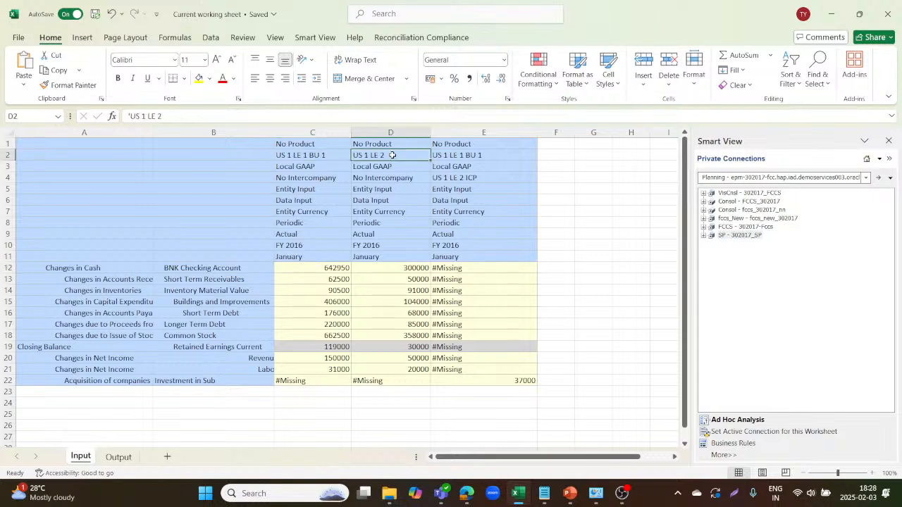
left_click(383, 270)
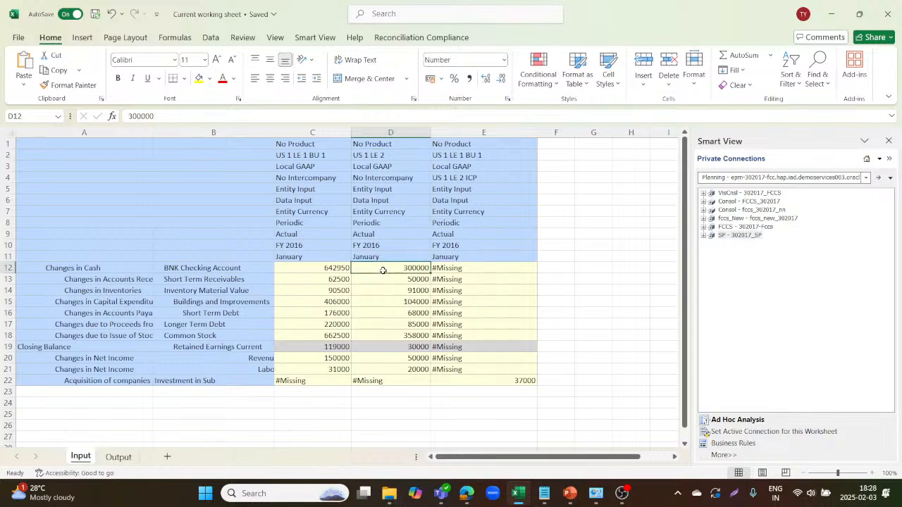
Examine the Short Term Receivables and Inventory Material Value inputs for both entities, including the Changes in Inventories movement
left_click(222, 282)
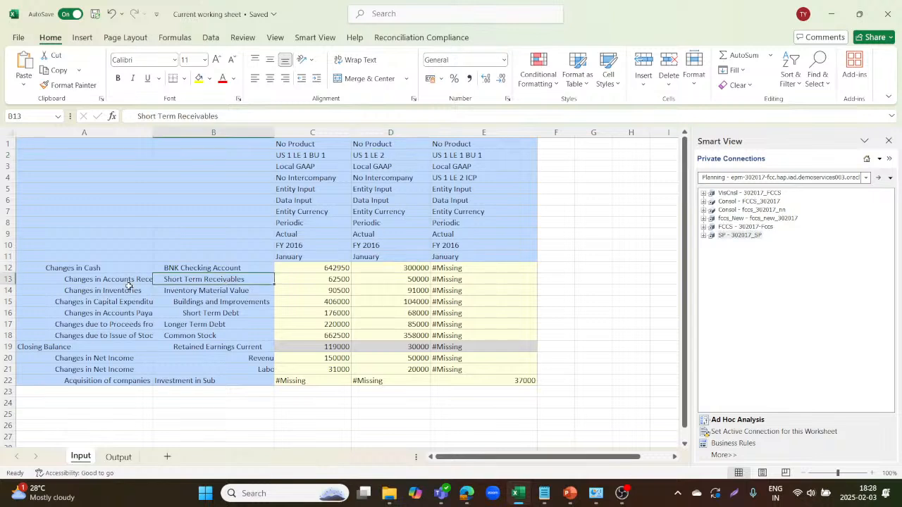
left_click(316, 284)
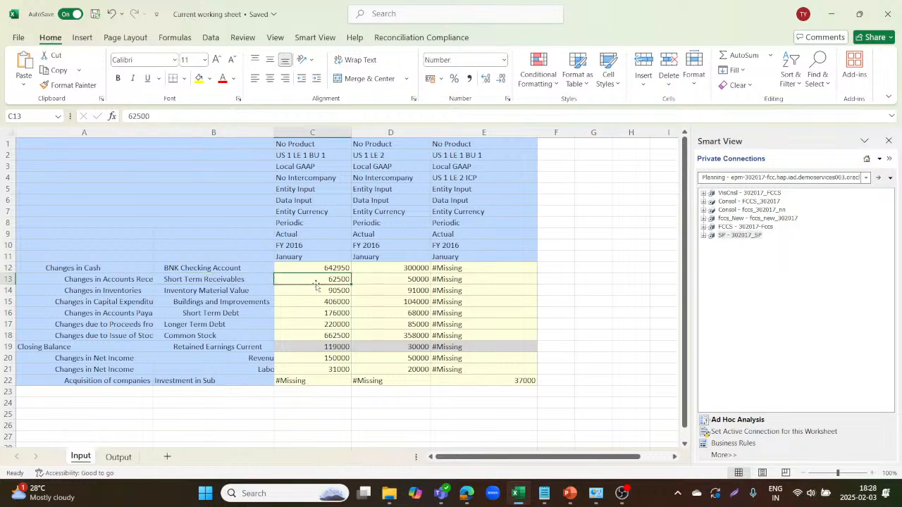
left_click(384, 281)
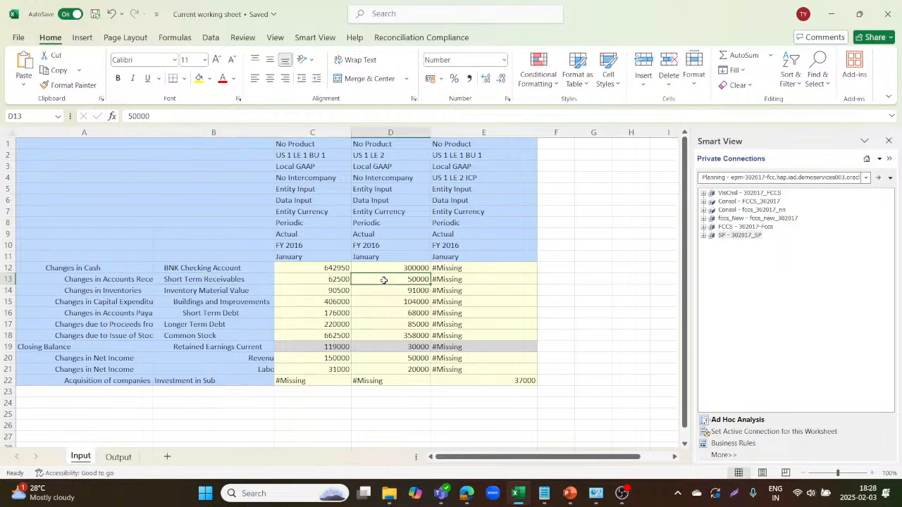
left_click(240, 291)
left_click(319, 291)
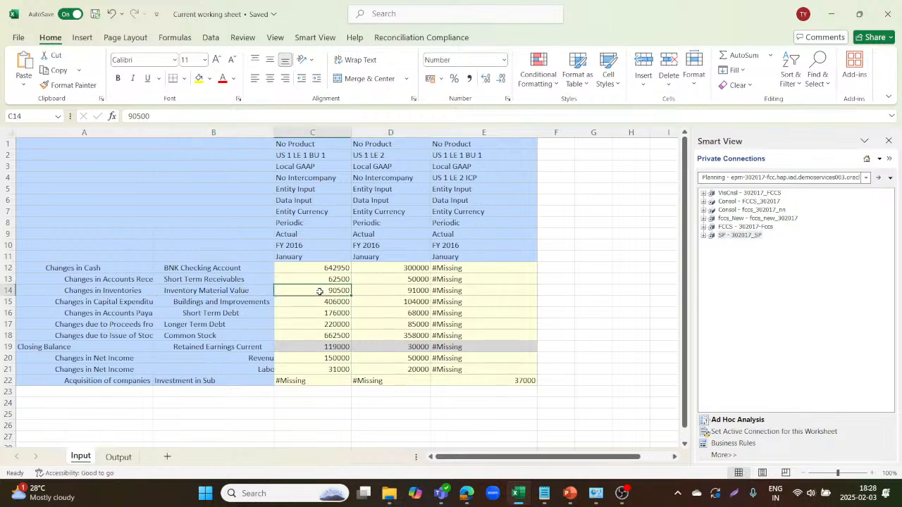
left_click(389, 292)
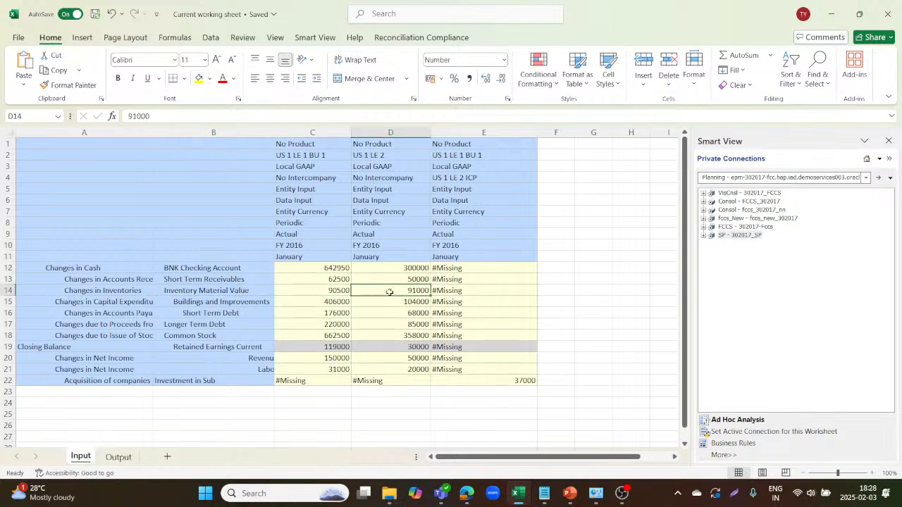
left_click(139, 291)
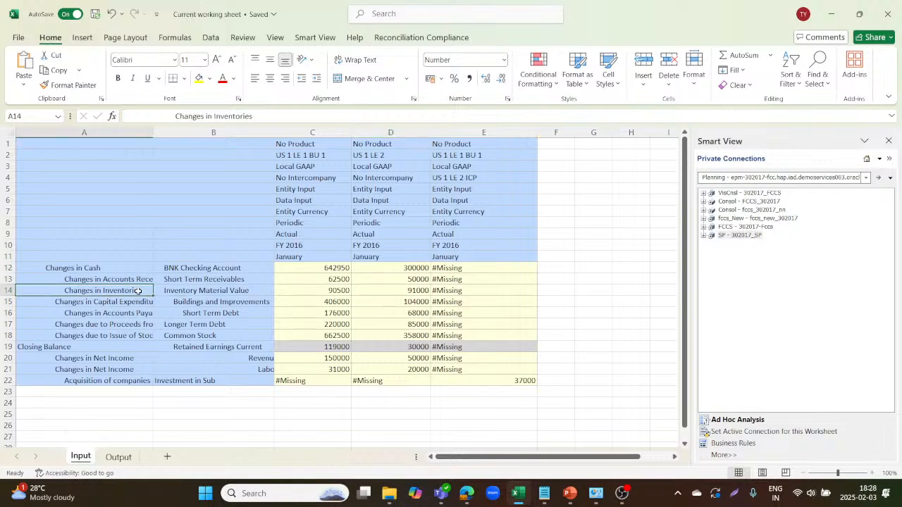
Examine the Buildings and Improvements and Short Term Debt inputs for both entities, including the Changes in Accounts Payable movement
left_click(197, 301)
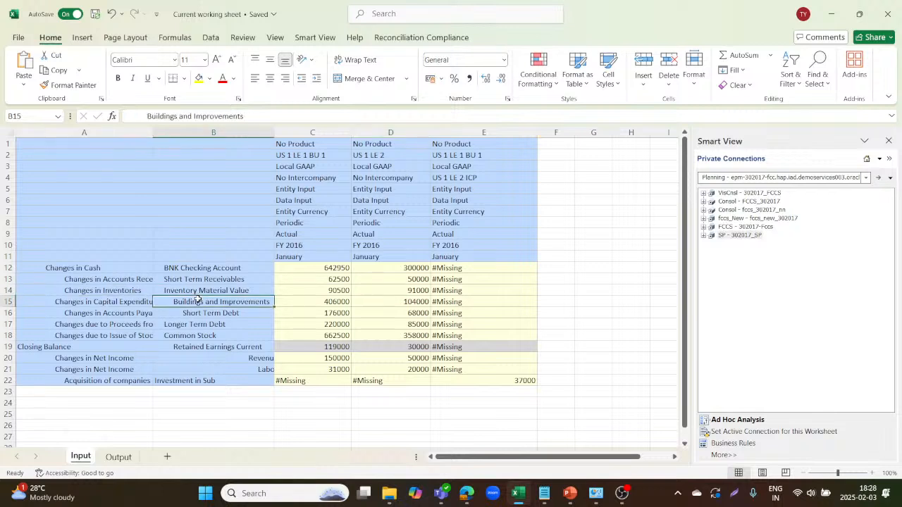
left_click(316, 301)
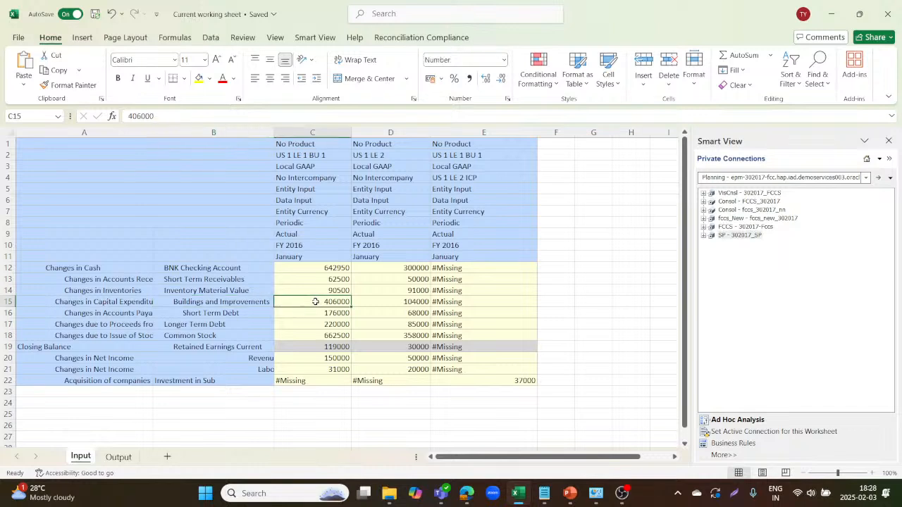
left_click(398, 301)
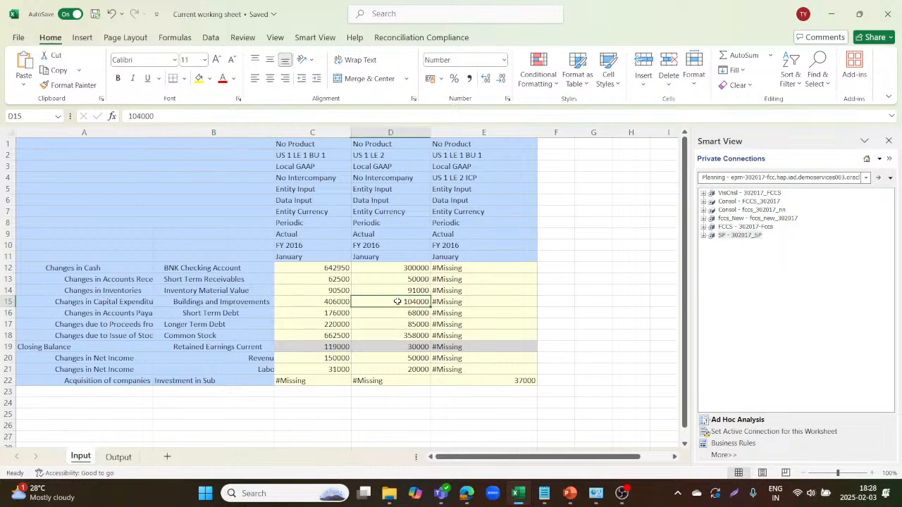
left_click(217, 313)
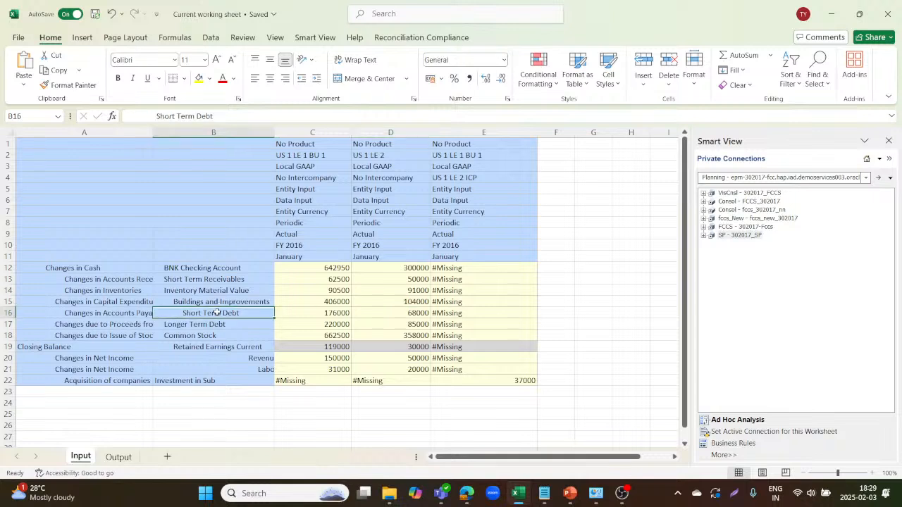
left_click(309, 314)
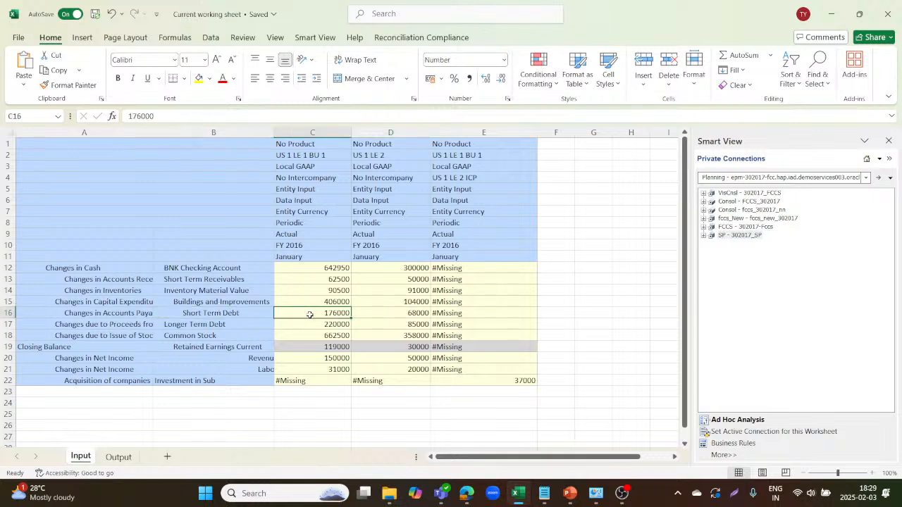
left_click(369, 312)
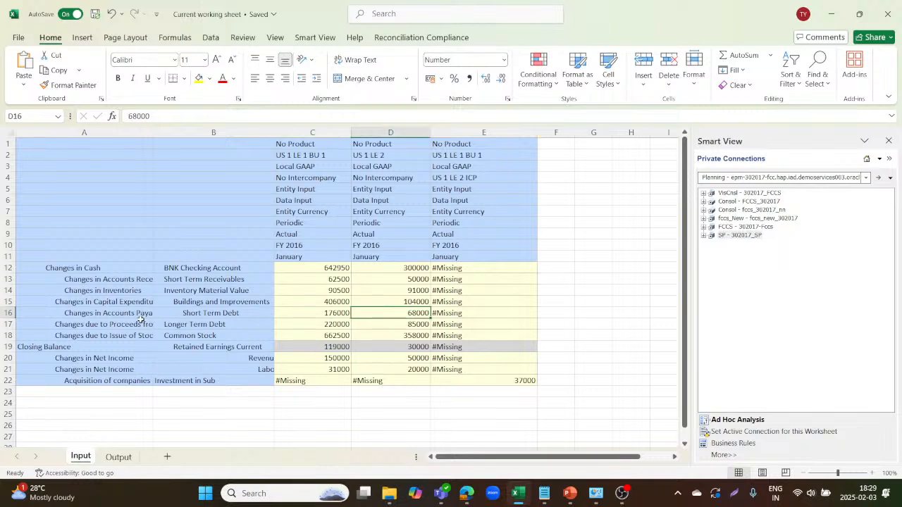
left_click(141, 314)
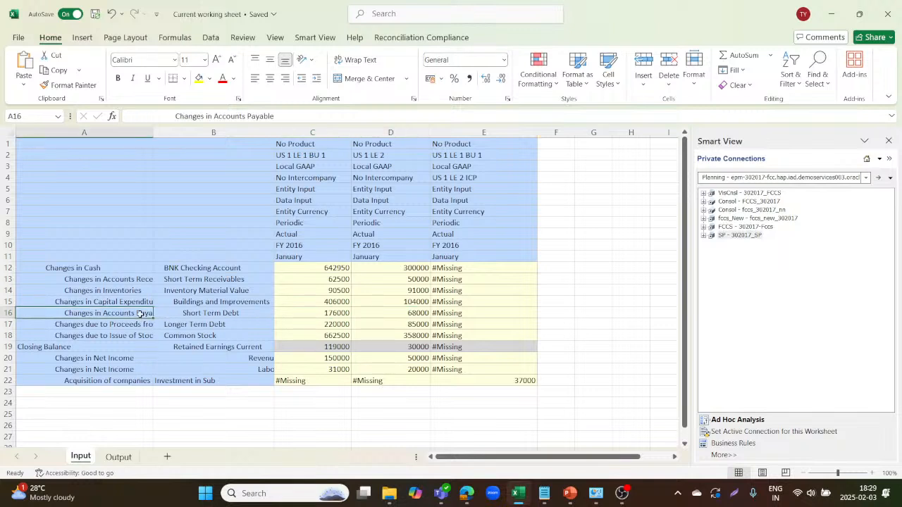
Examine the Longer Term Debt inputs for both entities and the Common Stock account with its Changes due to Issue of Stock movement
left_click(190, 325)
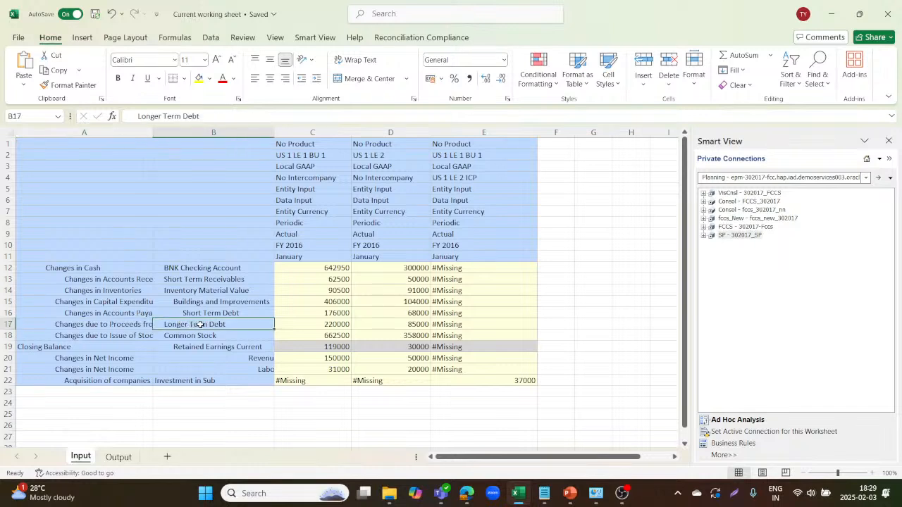
left_click(320, 325)
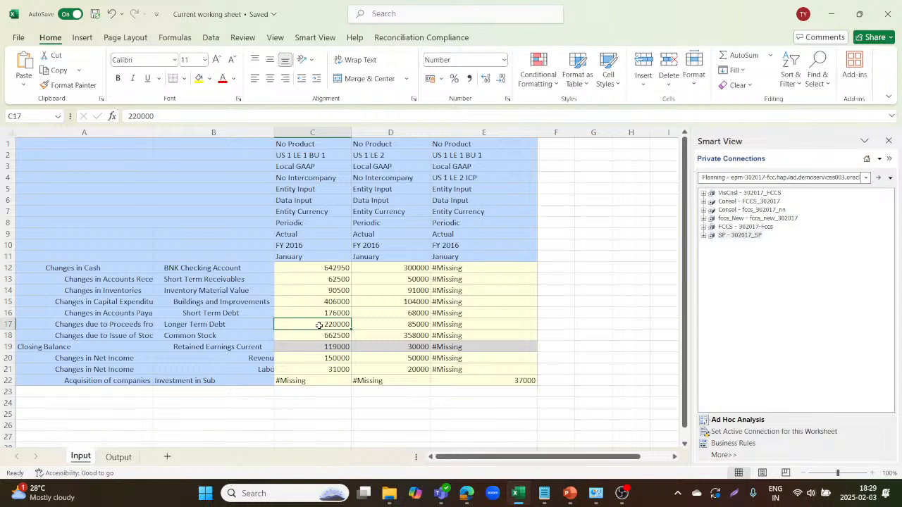
left_click(405, 326)
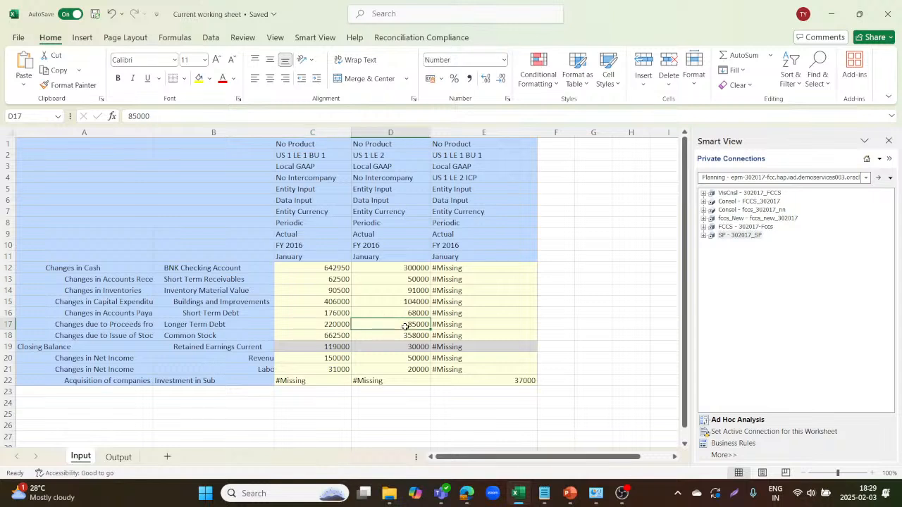
left_click(144, 325)
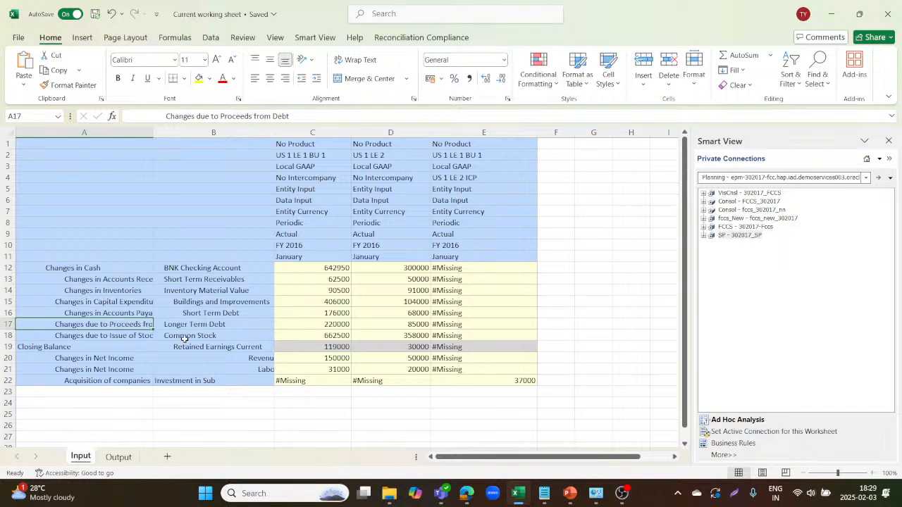
left_click(188, 338)
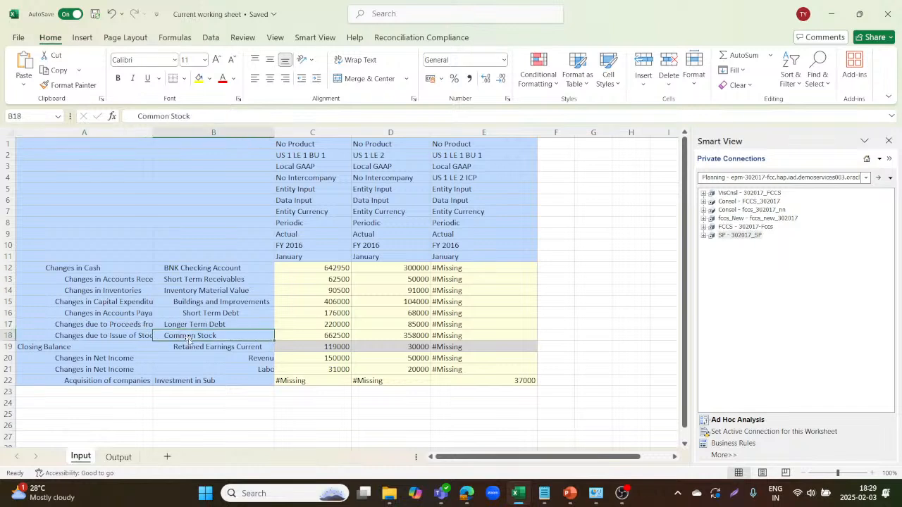
left_click(147, 337)
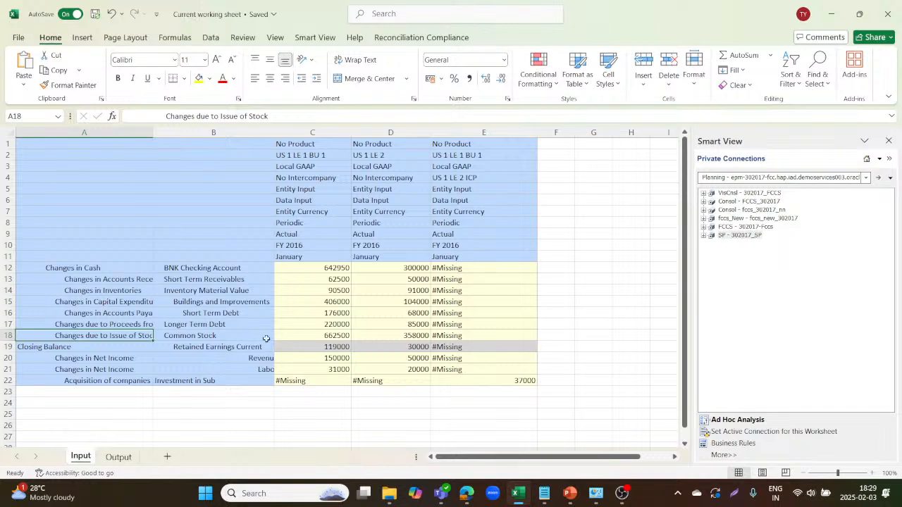
Inspect the Retained Earnings Current account together with the Revenue - Domestic and Labor Burden Cost accounts
left_click(238, 343)
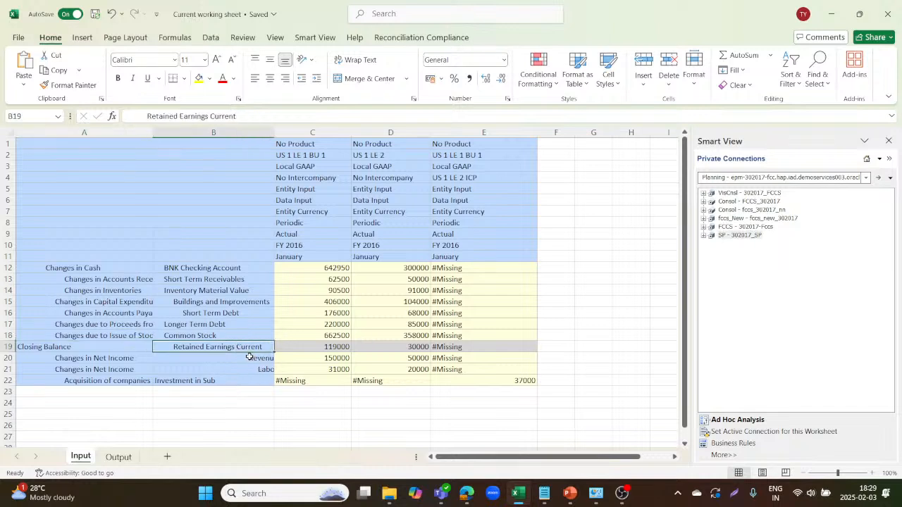
left_click(249, 357)
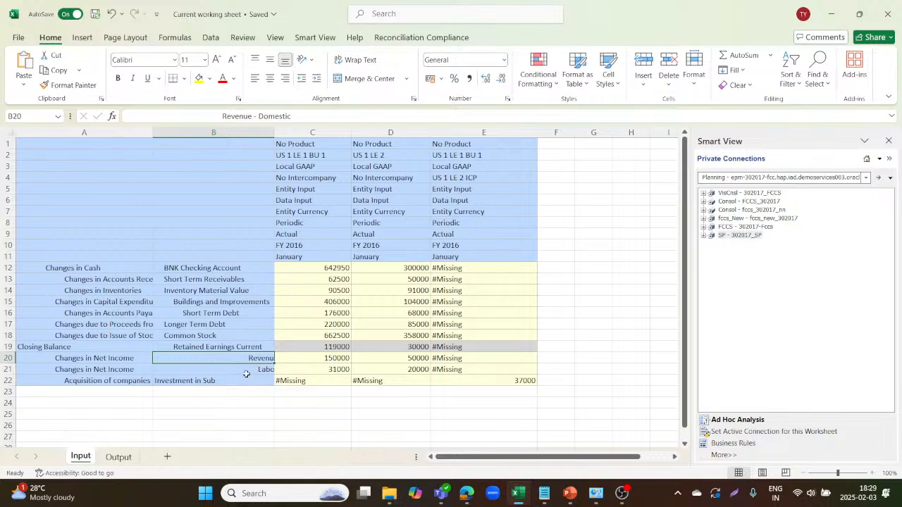
left_click(246, 372)
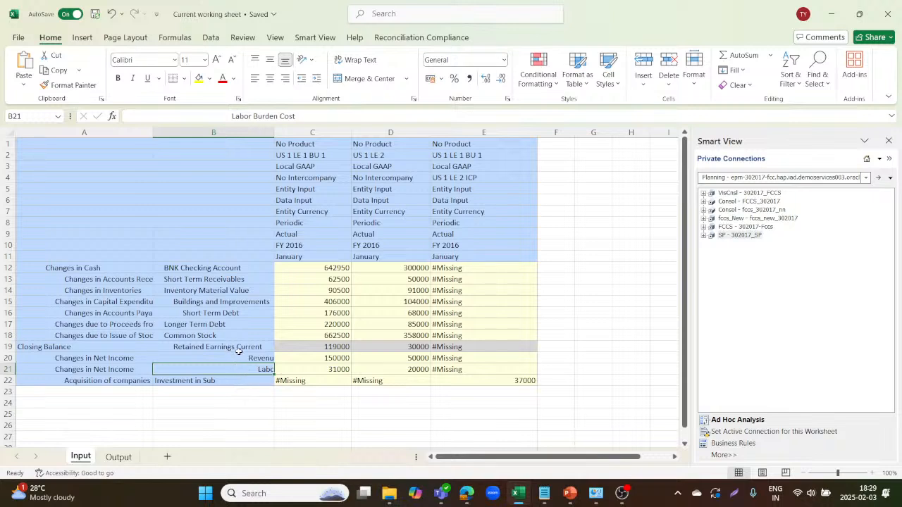
left_click(231, 348)
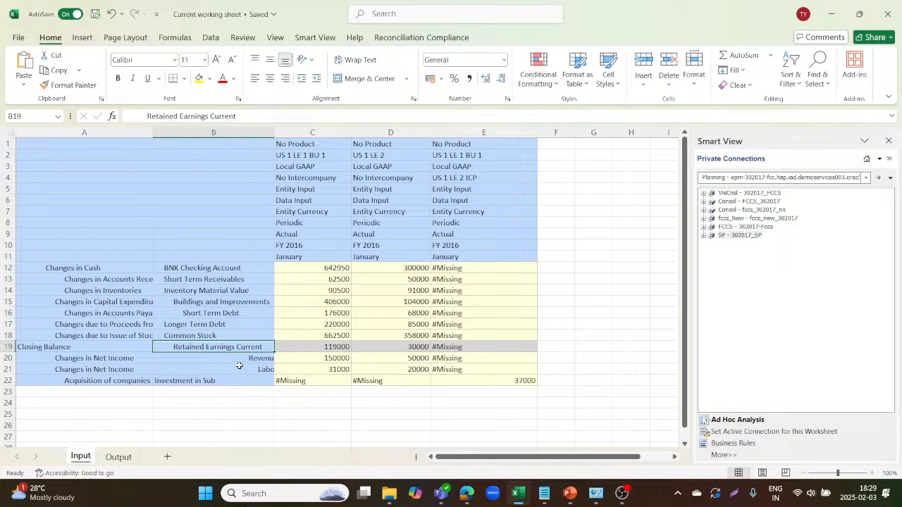
Examine the Investment in Sub row's acquisition movement and its amount for US 1 LE 1 BU 1 against US 1 LE 2 ICP
left_click(221, 380)
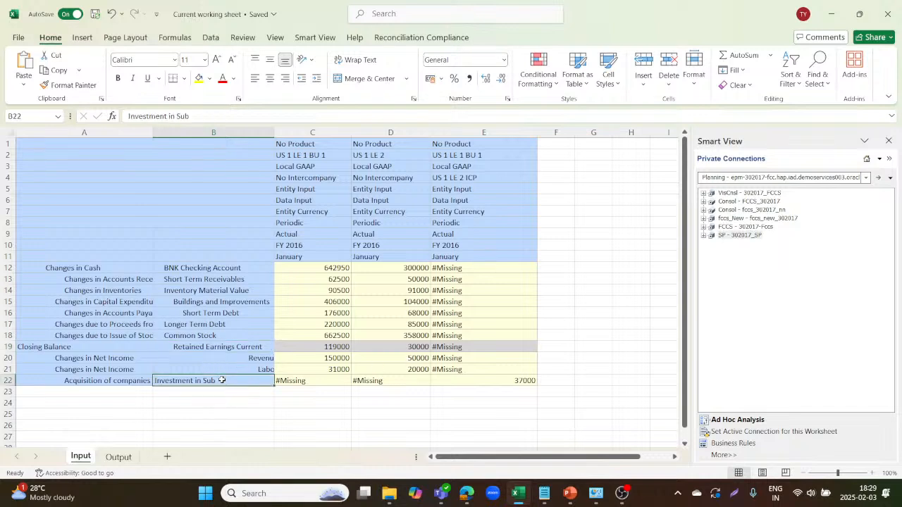
left_click(92, 380)
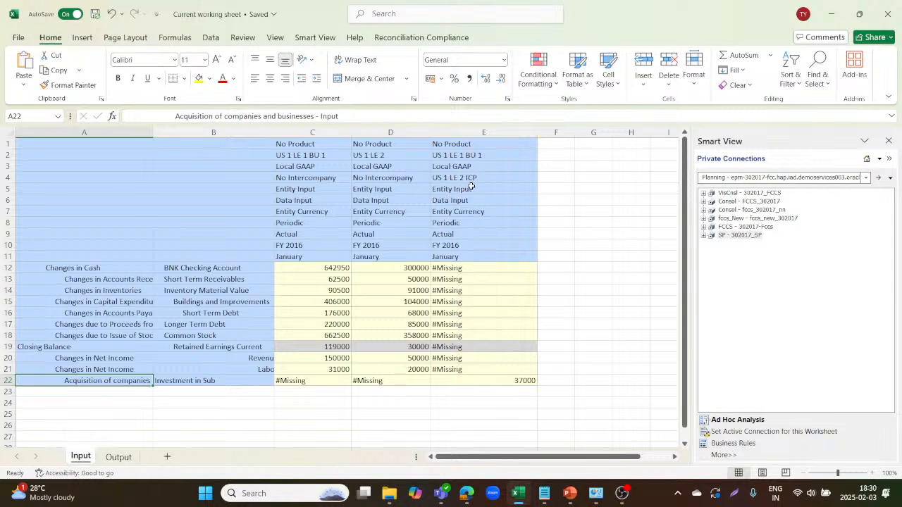
left_click(488, 381)
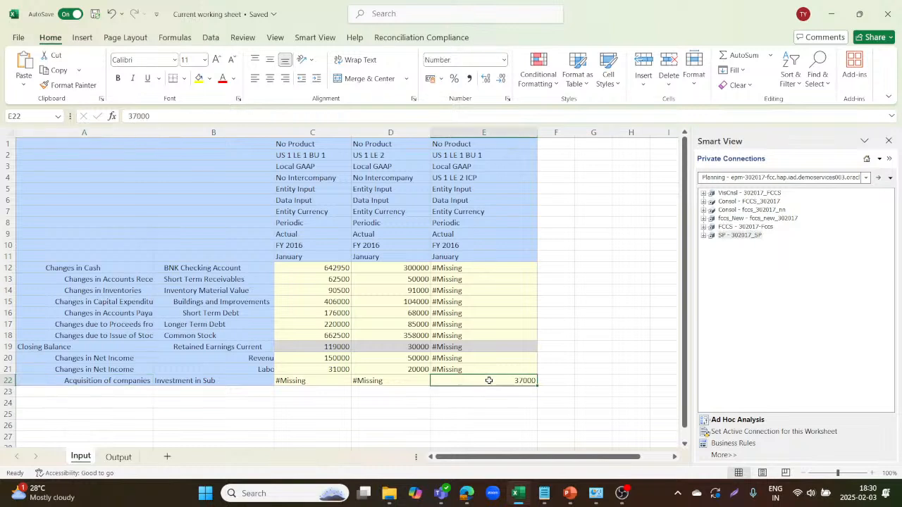
Switch to Oracle Financial Consolidation and Close and start a new consolidation rule under the Investment_Rule set
key("alt+Tab")
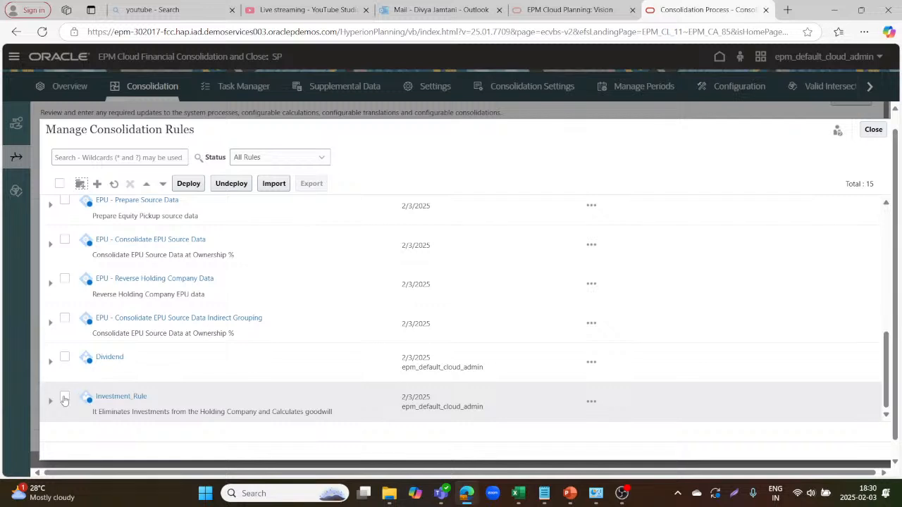
left_click(173, 398)
left_click(97, 184)
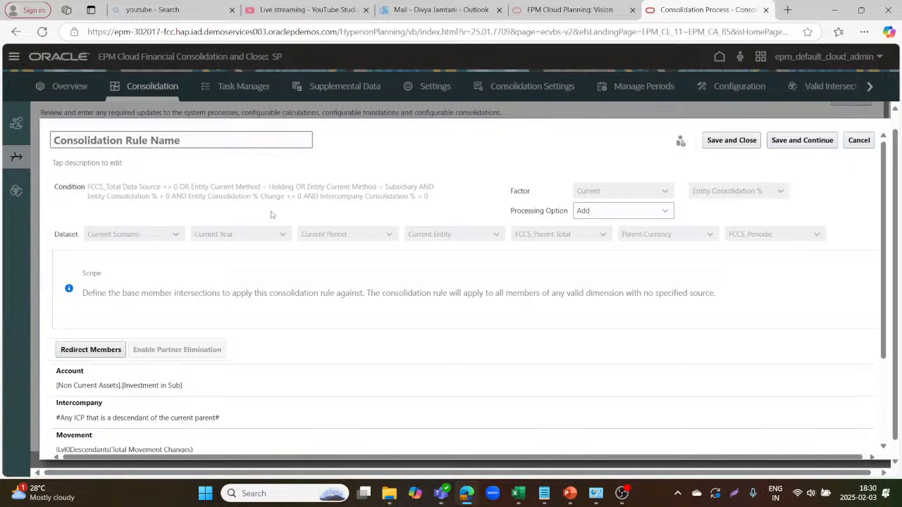
Name the new consolidation rule Investment_Eliminate
left_click(205, 140)
type("I")
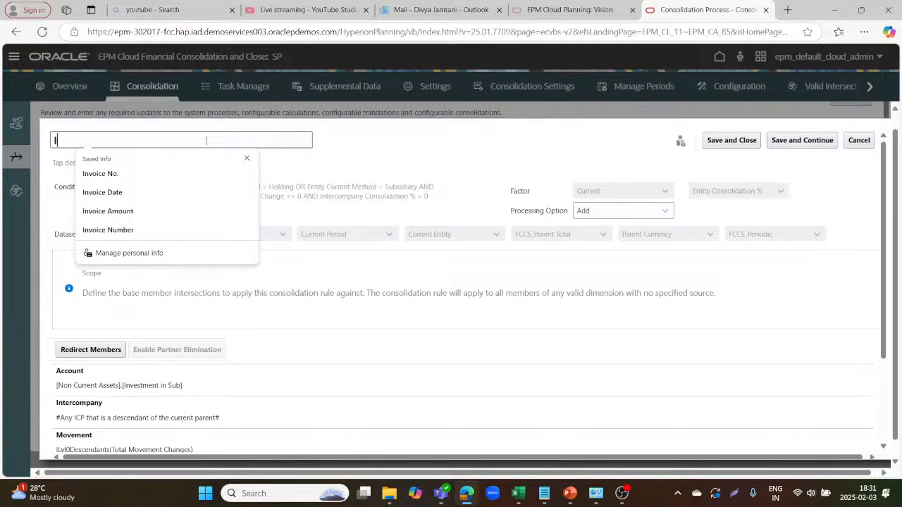
type("nves")
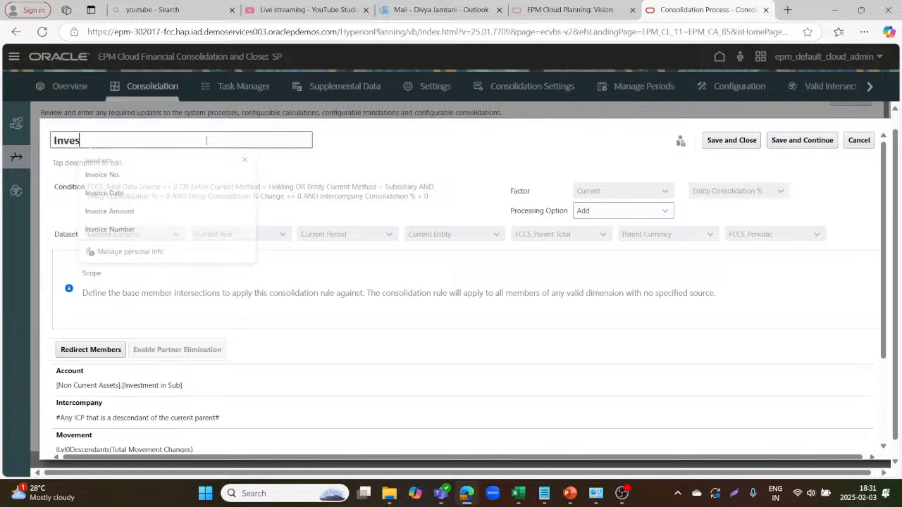
type("tnen")
key("BackSpace")
key("BackSpace")
key("BackSpace")
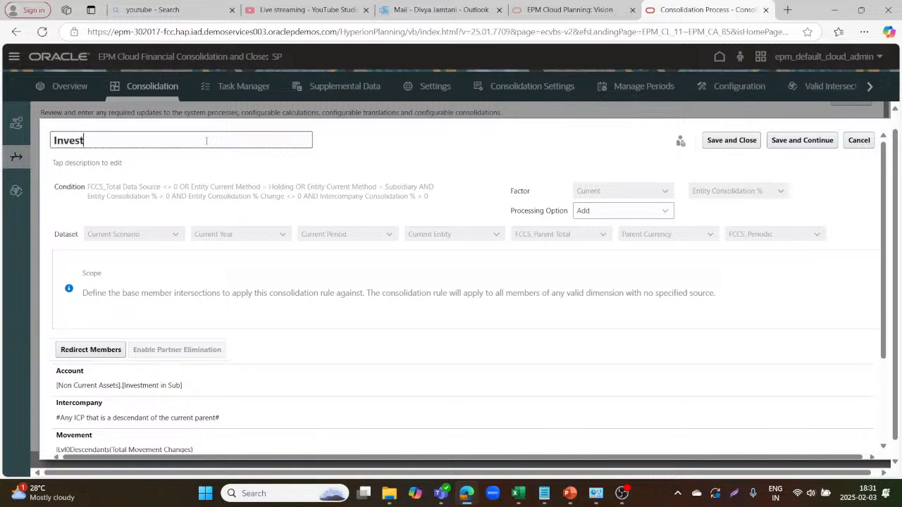
type("ment E")
key("BackSpace")
type("_Eliminar")
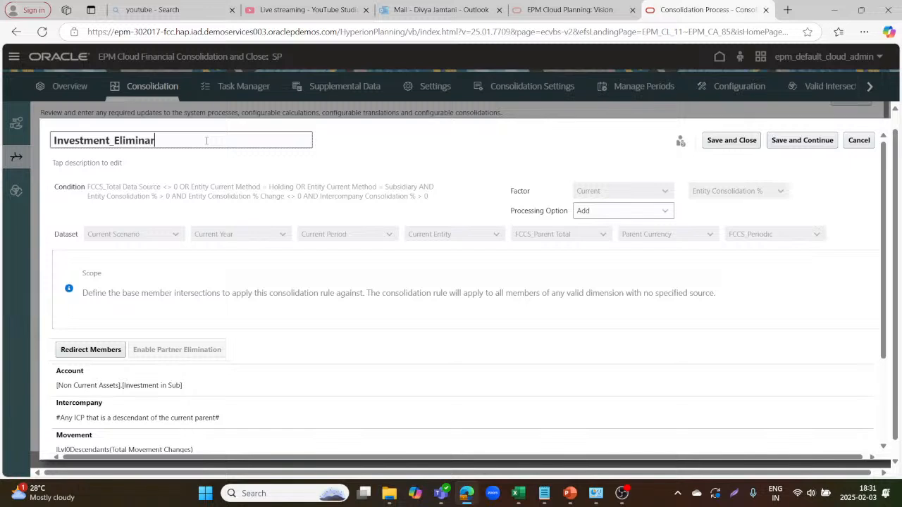
key("BackSpace")
type("te")
Set the Investment_Eliminate rule's processing option to Subtract
left_click(664, 212)
left_click(630, 228)
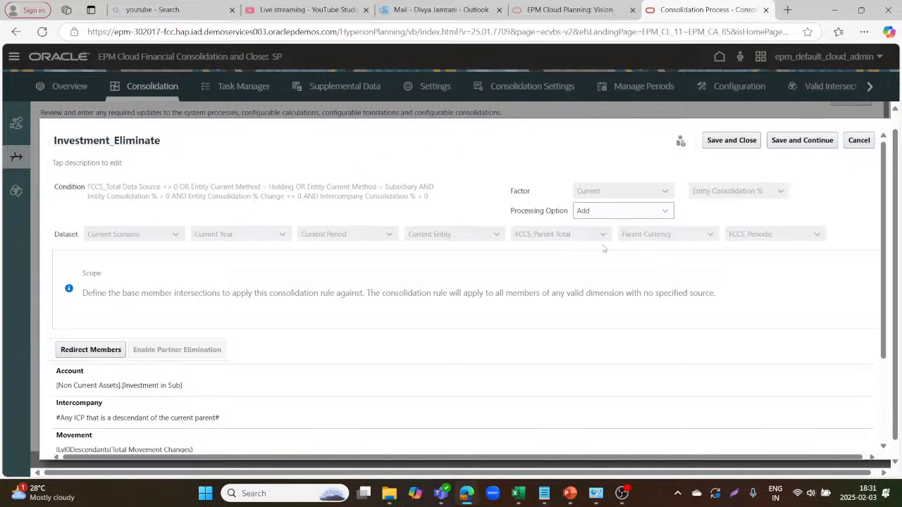
left_click(665, 211)
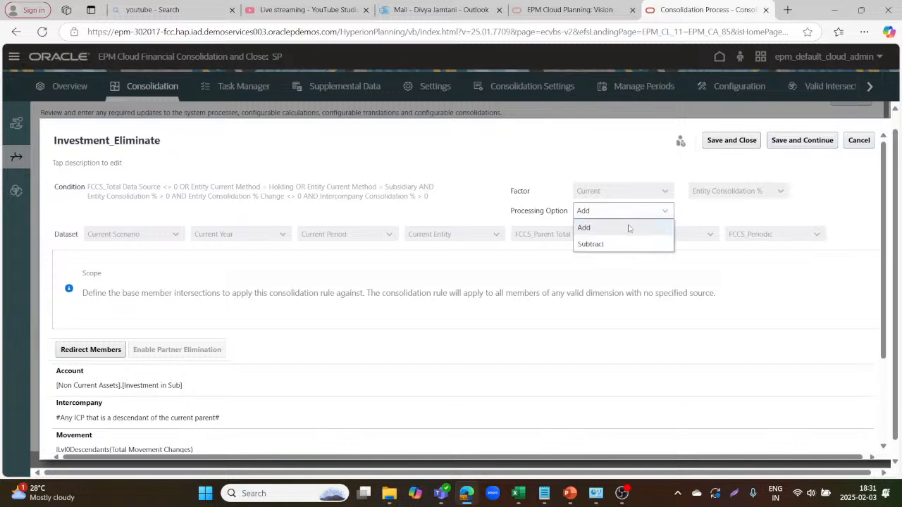
left_click(590, 244)
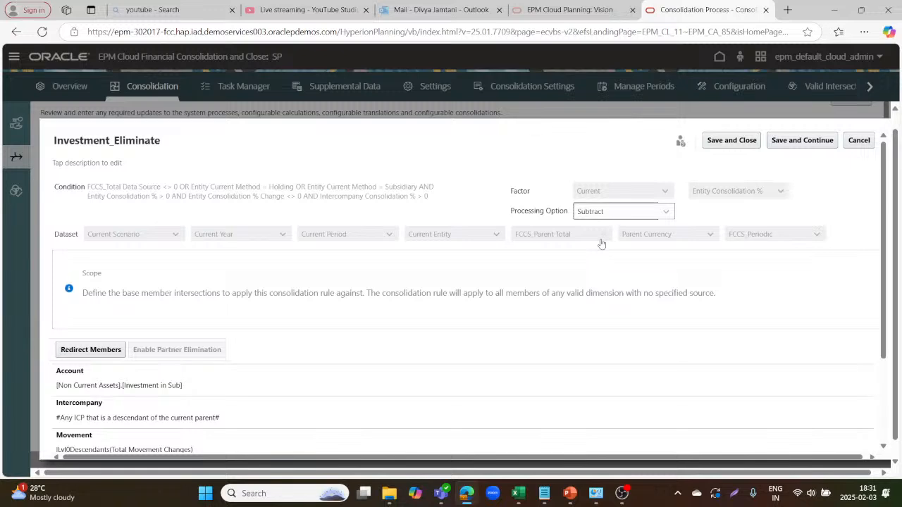
Enable member redirection for the Investment_Eliminate rule
scroll(448, 352, "down", 2)
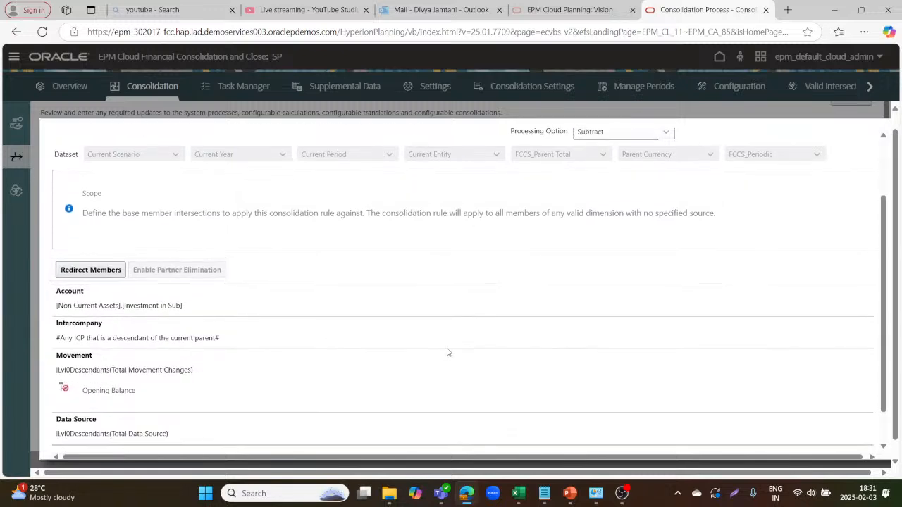
scroll(418, 321, "down", 1)
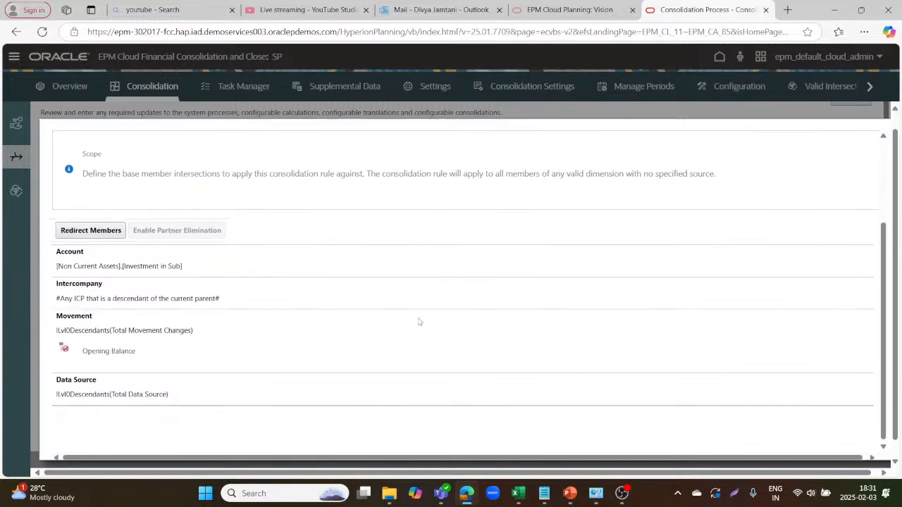
left_click(99, 230)
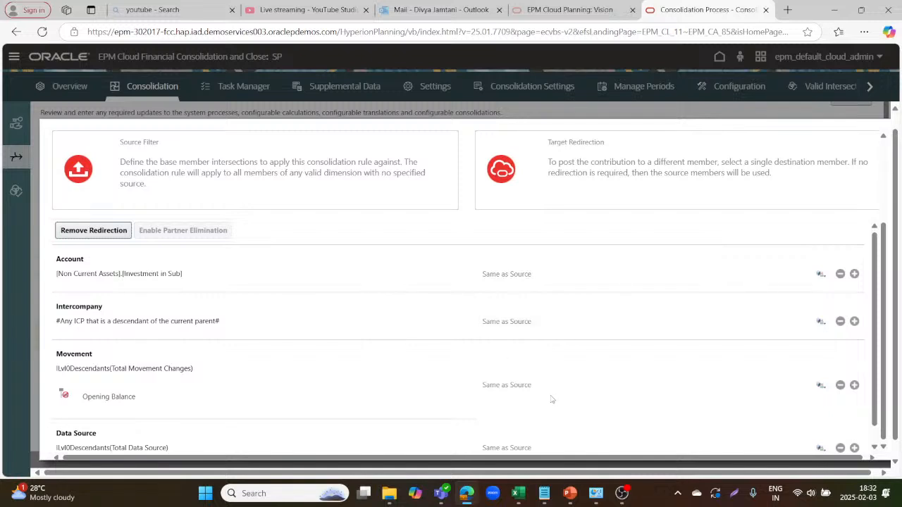
scroll(551, 394, "down", 1)
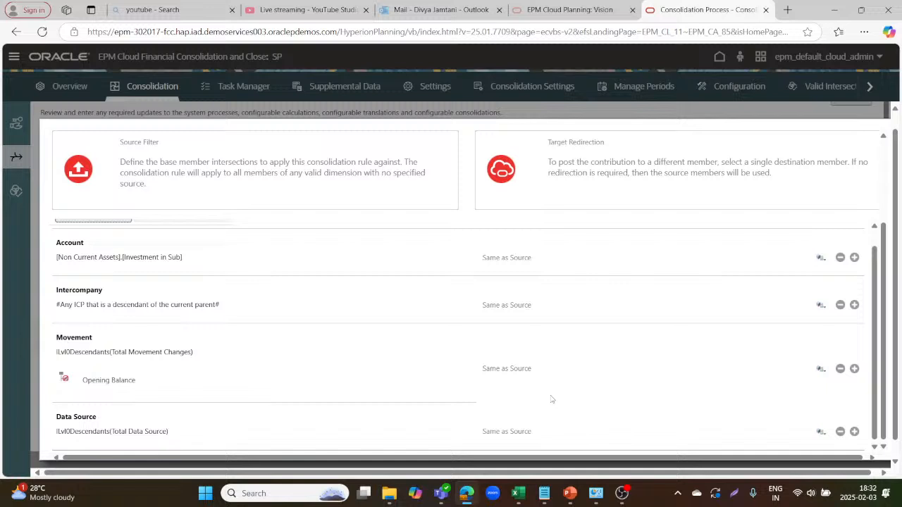
Redirect the Investment_Eliminate rule's Data Source target to the Intercompany Eliminations member
left_click(820, 432)
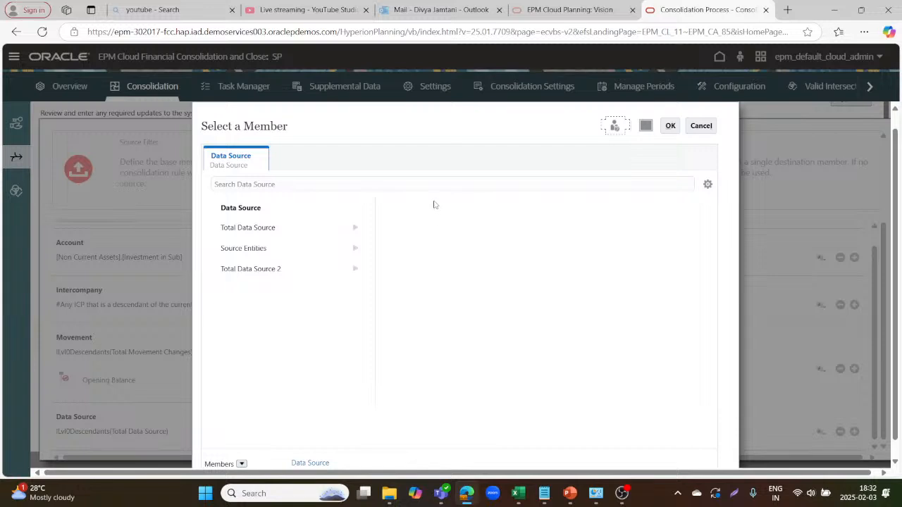
left_click(440, 185)
type("F")
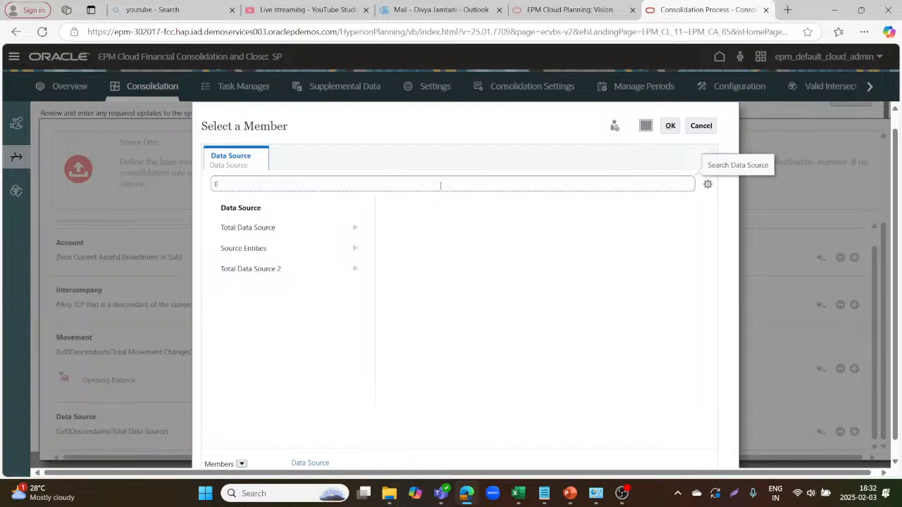
key("BackSpace")
type("Intercompany Elimi")
key("Return")
left_click(346, 212)
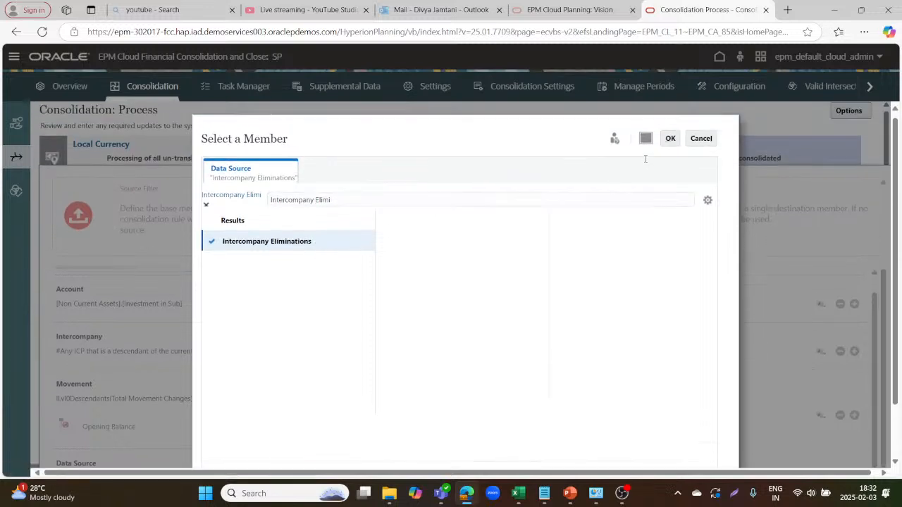
left_click(671, 139)
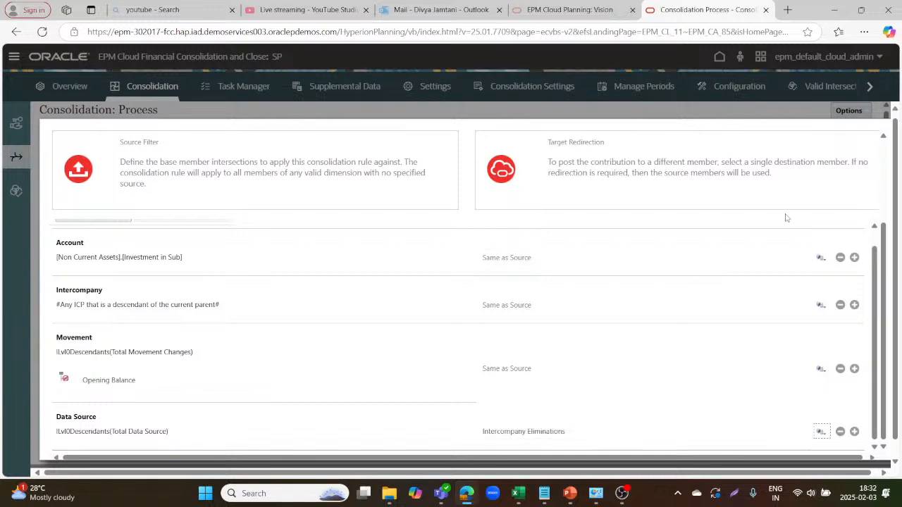
Save and close the Investment_Eliminate rule, and expand the Investment_Rule set to list its rules
scroll(787, 218, "up", 3)
left_click(732, 141)
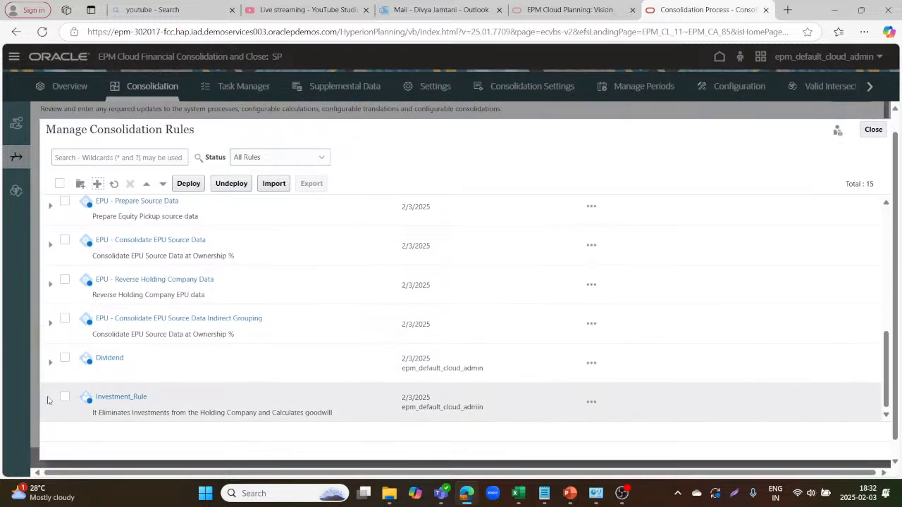
left_click(49, 403)
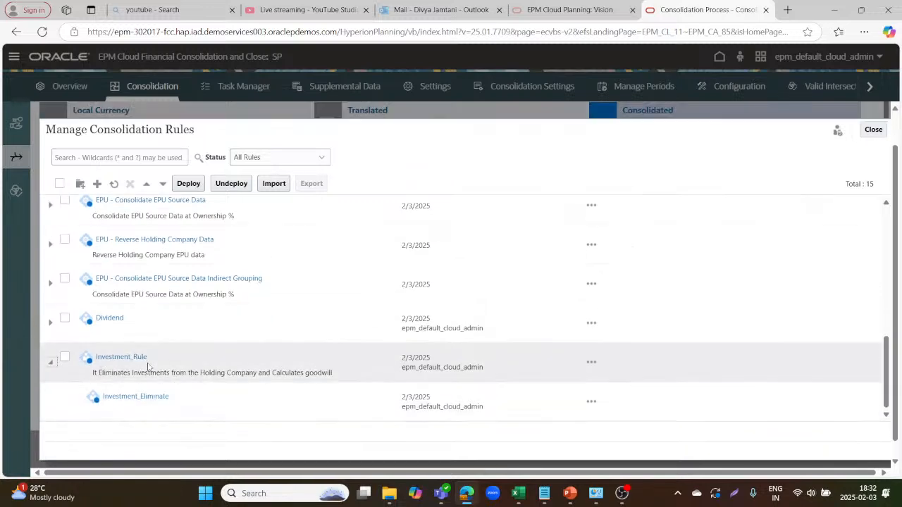
Add a second consolidation rule named Goodwill_Calculations to the Investment_Rule set
left_click(195, 363)
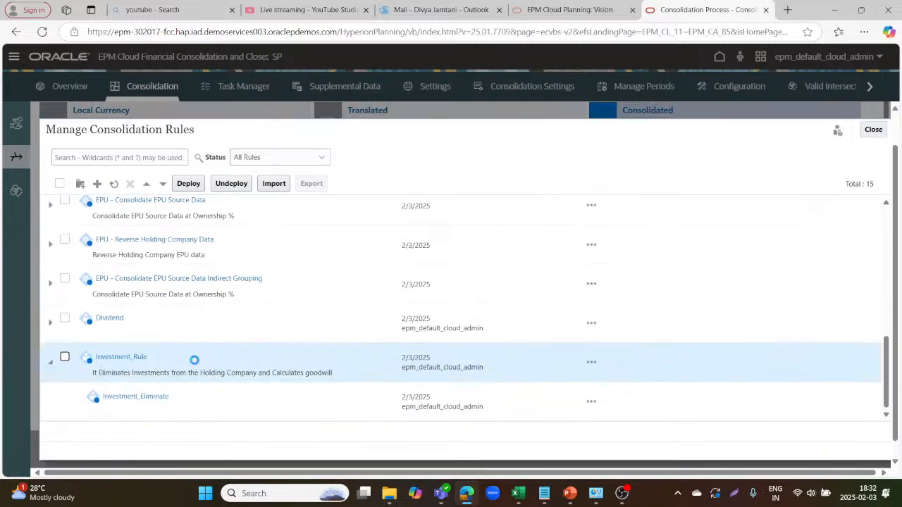
left_click(96, 183)
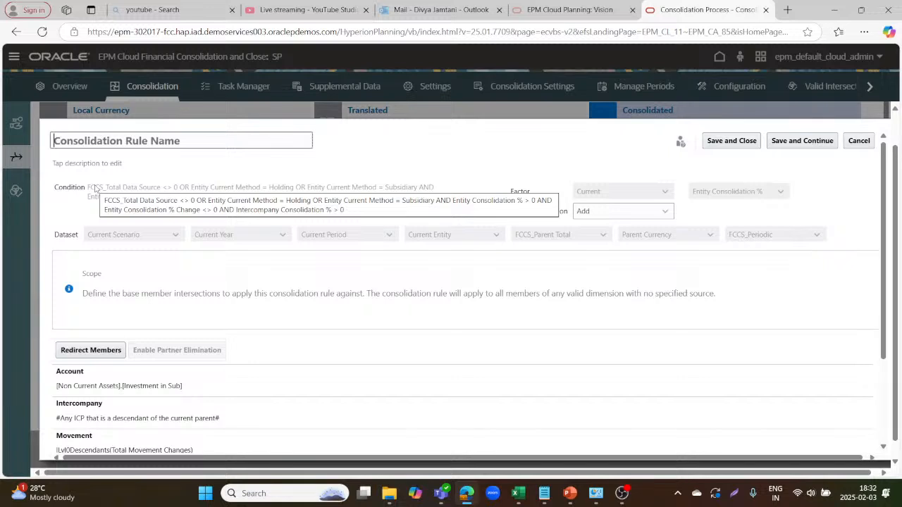
type("Goodwil")
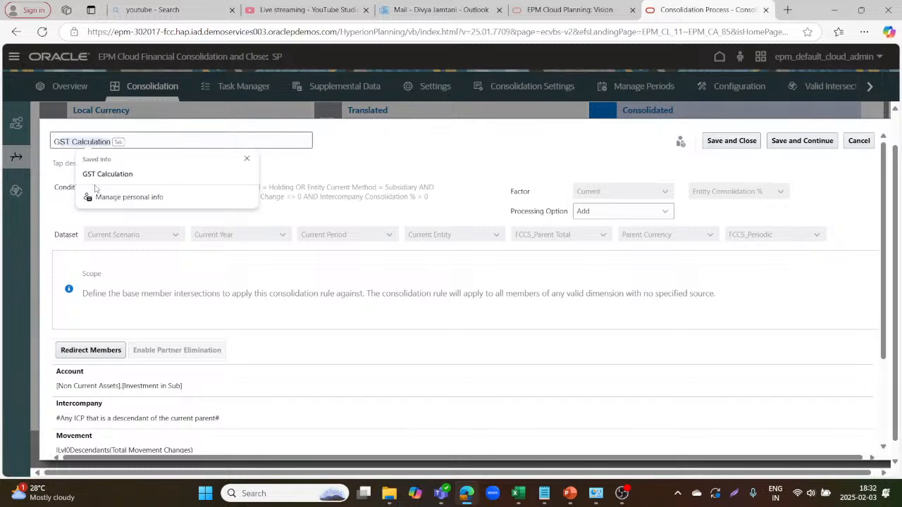
type("l")
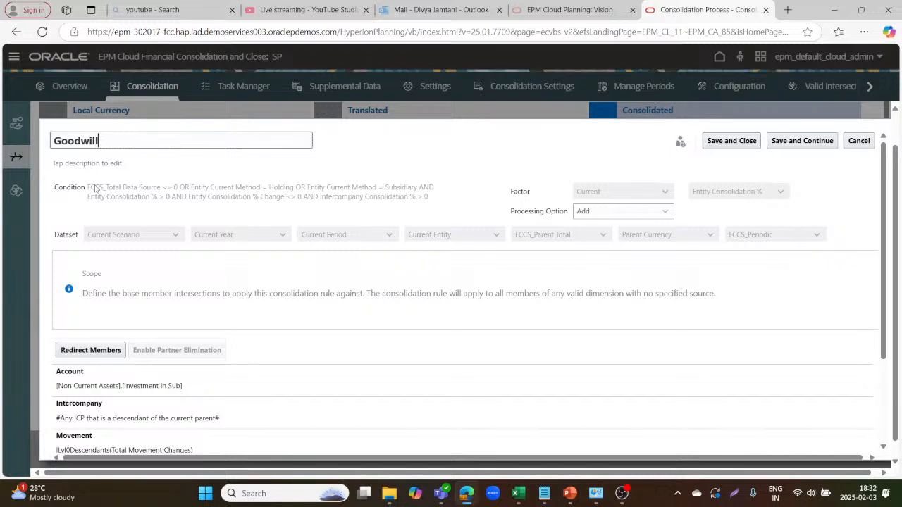
type("_Calculations")
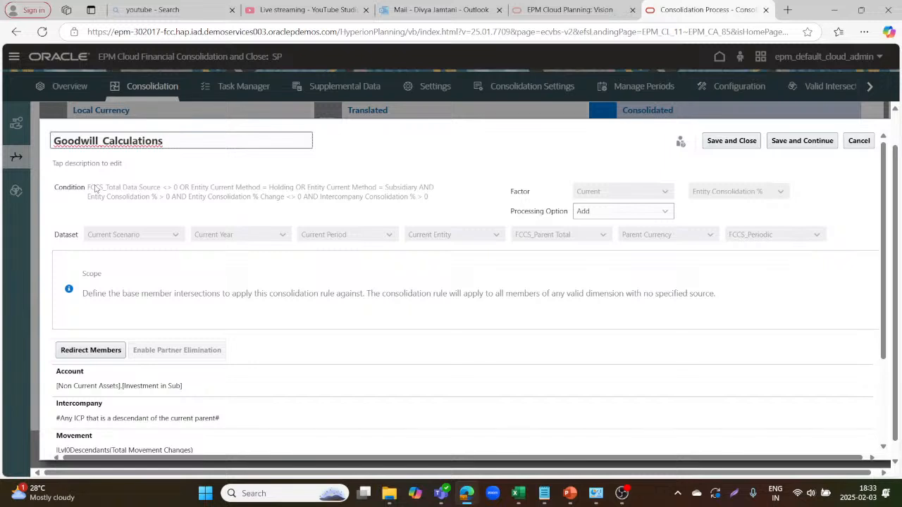
Enable member redirection for the Goodwill_Calculations rule, keeping its processing option at Add
scroll(98, 246, "down", 1)
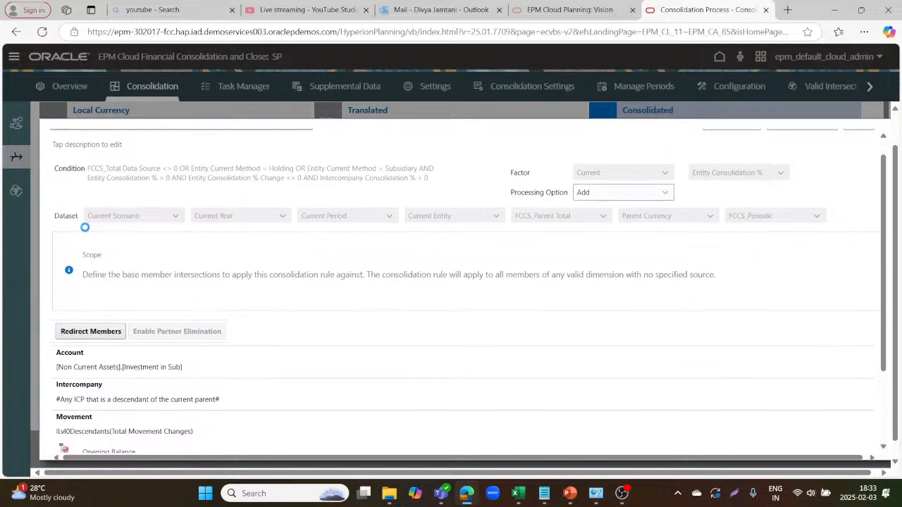
left_click(101, 338)
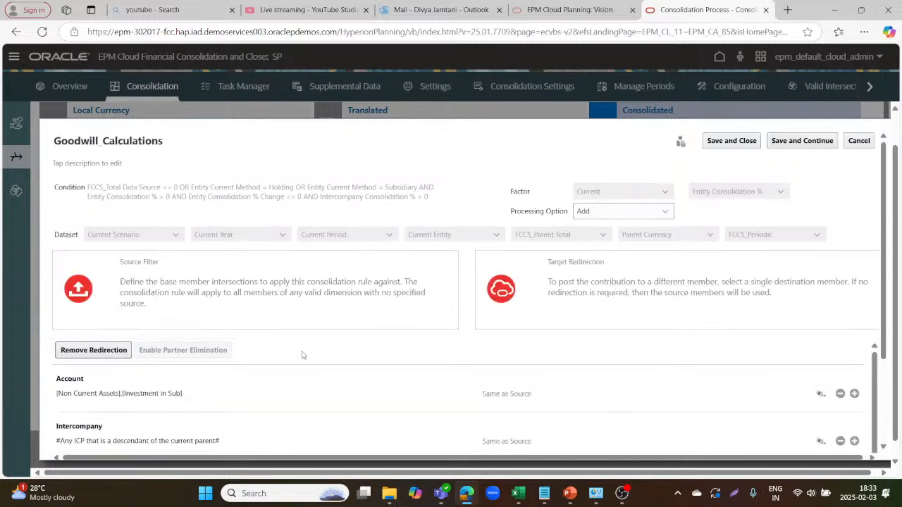
scroll(301, 354, "down", 1)
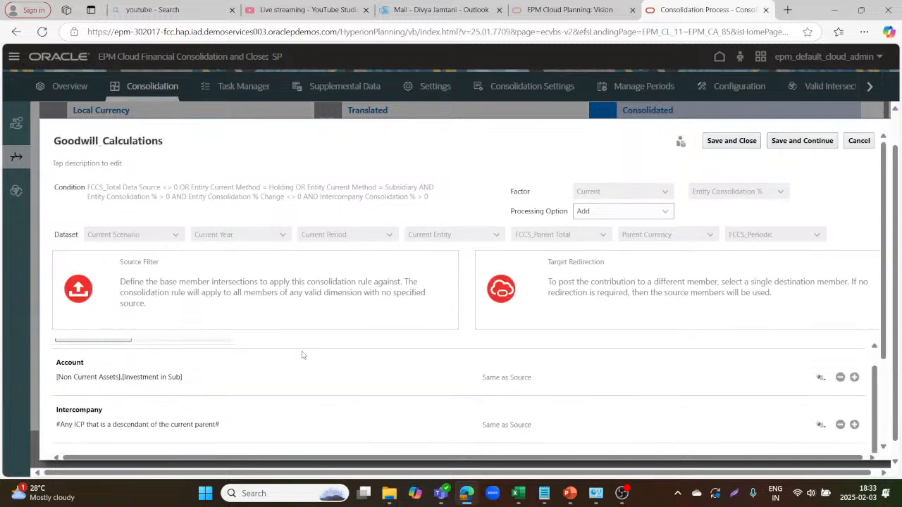
left_click(884, 447)
scroll(883, 446, "down", 3)
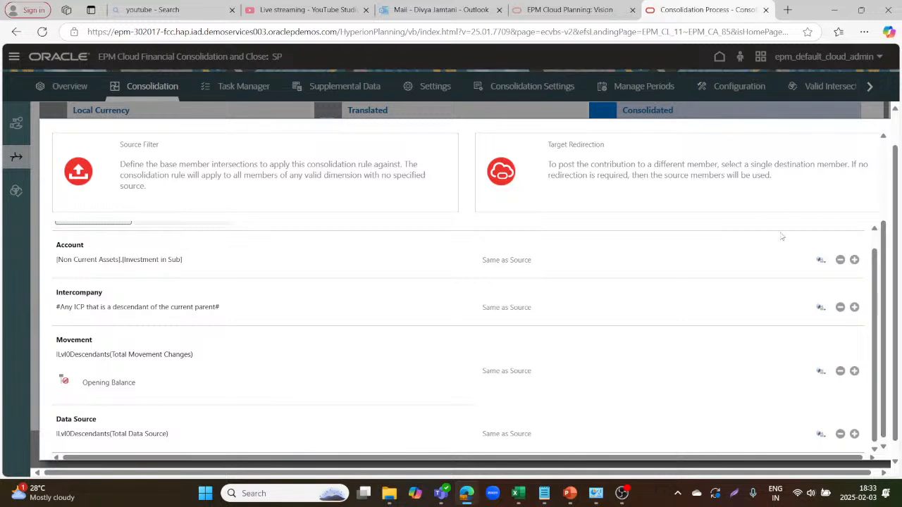
Redirect the Goodwill_Calculations rule's Account target to the Goodwill - Offset member
left_click(821, 262)
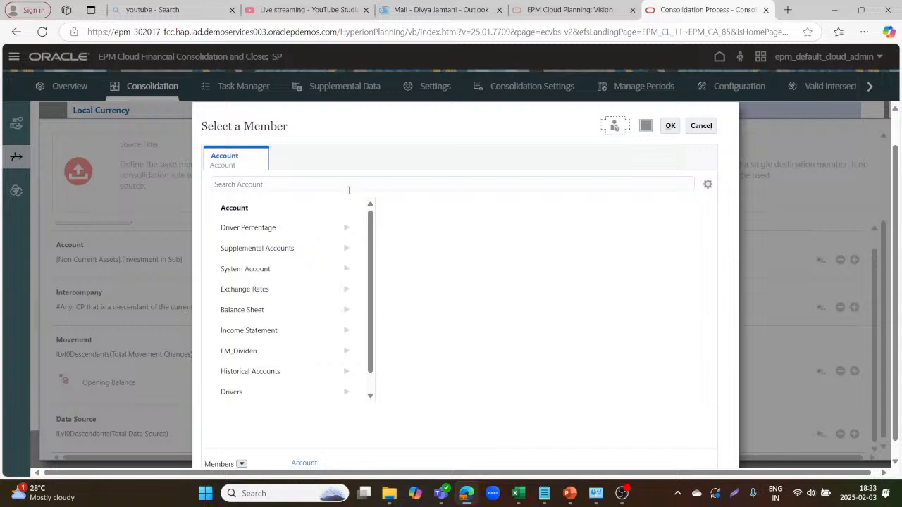
left_click(353, 186)
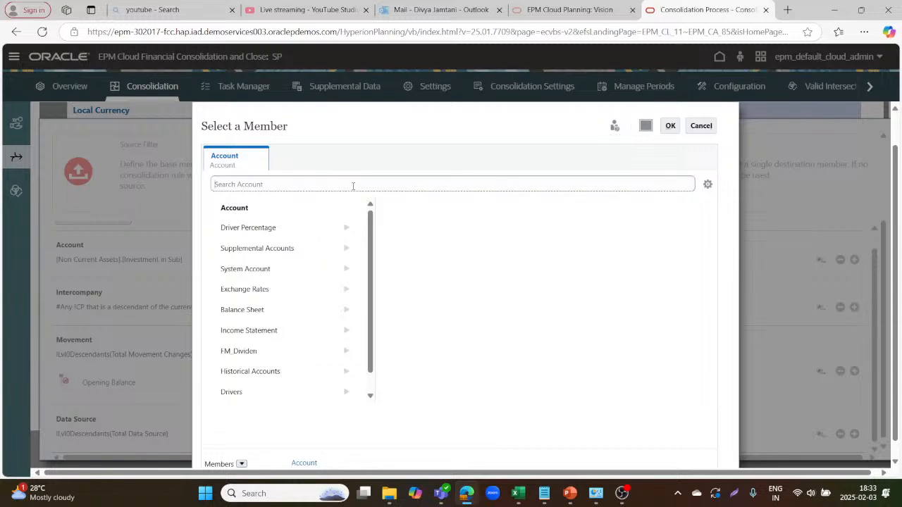
type("Goodw")
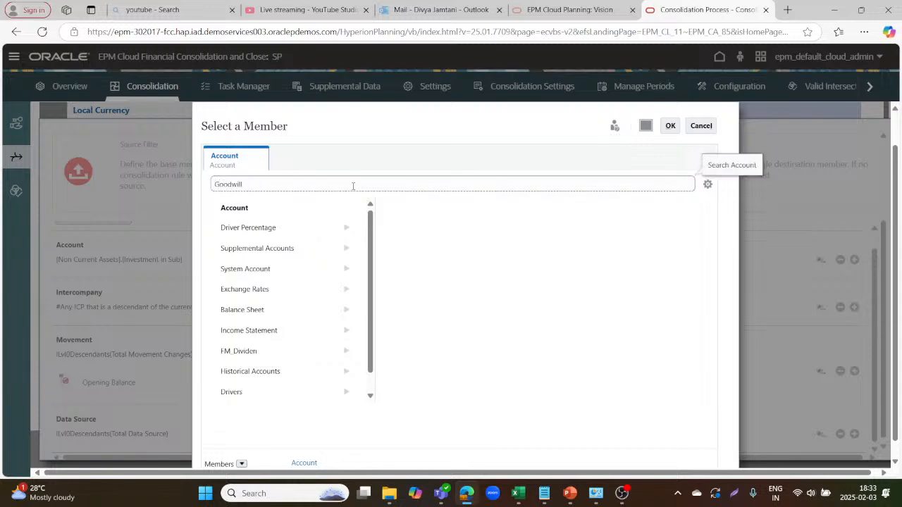
type("ill")
key("Return")
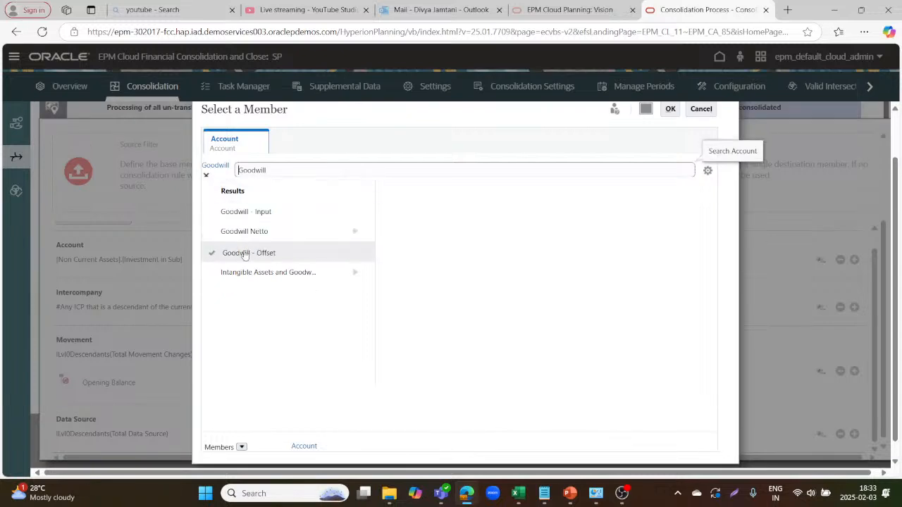
left_click(245, 253)
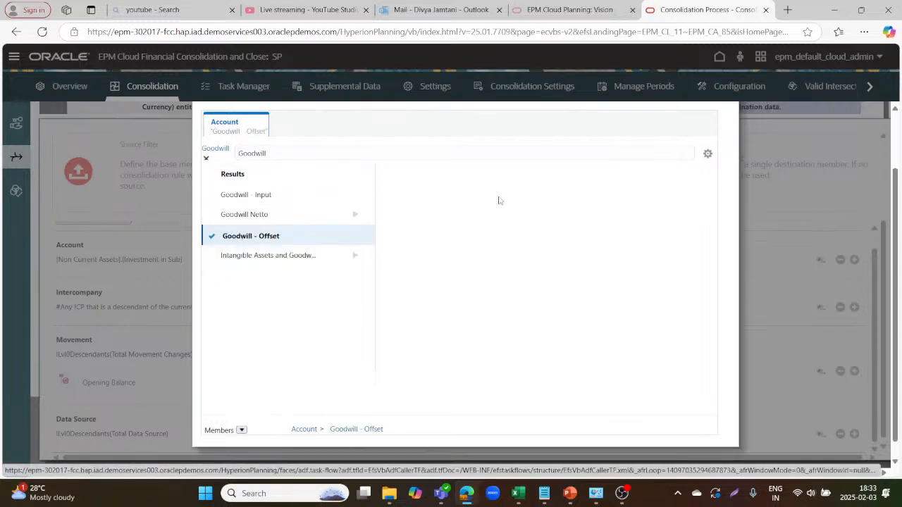
scroll(500, 204, "up", 1)
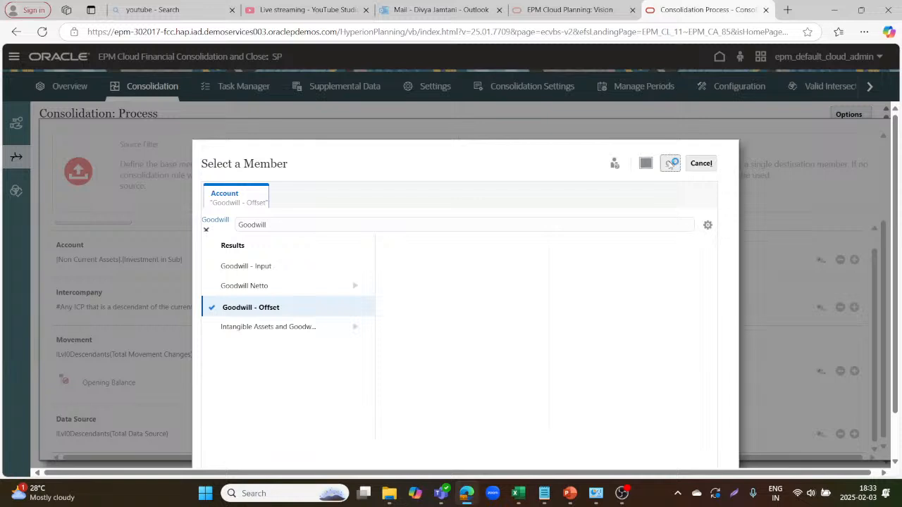
left_click(671, 164)
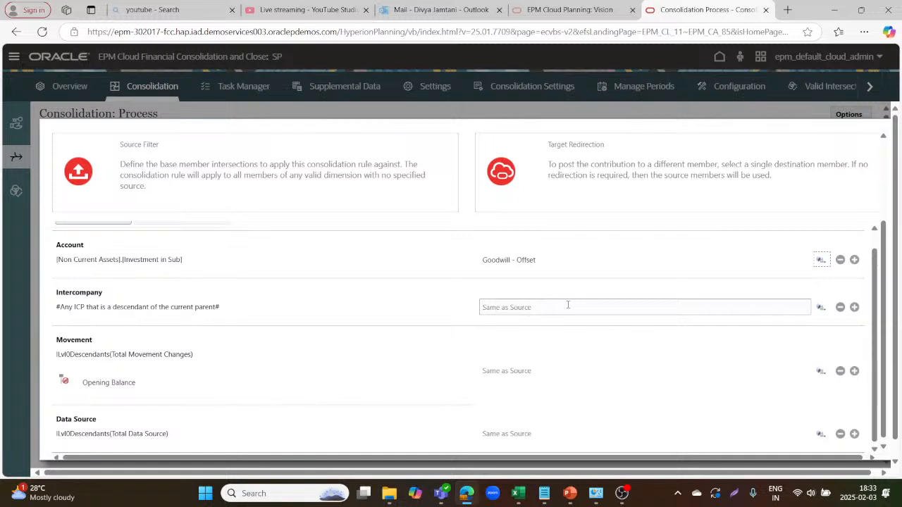
Choose Acquisition of companies and businesses - Input, under Movements Investing, as the Goodwill_Calculations rule's Movement redirection target
left_click(822, 375)
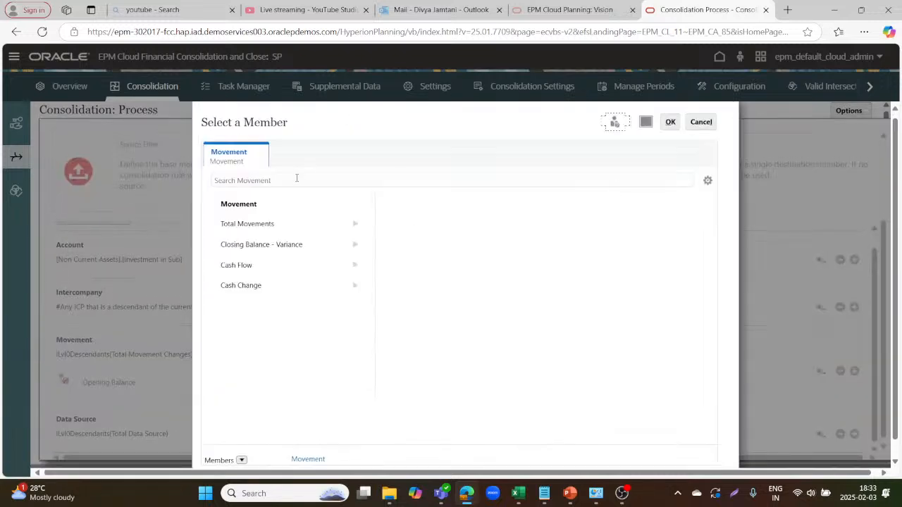
left_click(296, 181)
type("Ac")
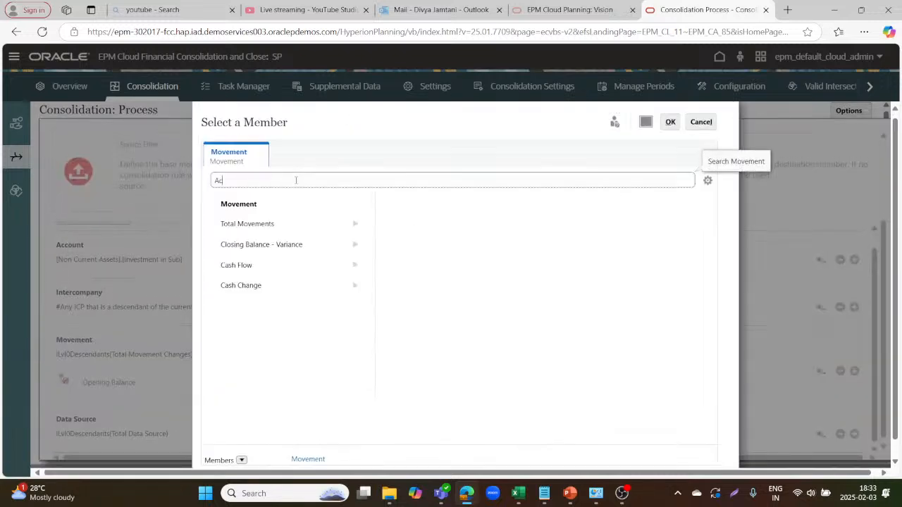
type("quis")
left_click(356, 224)
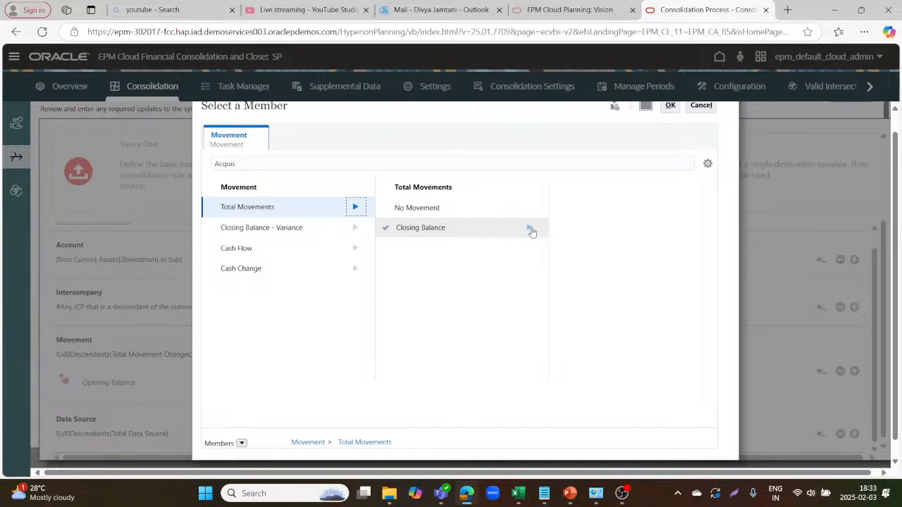
left_click(530, 227)
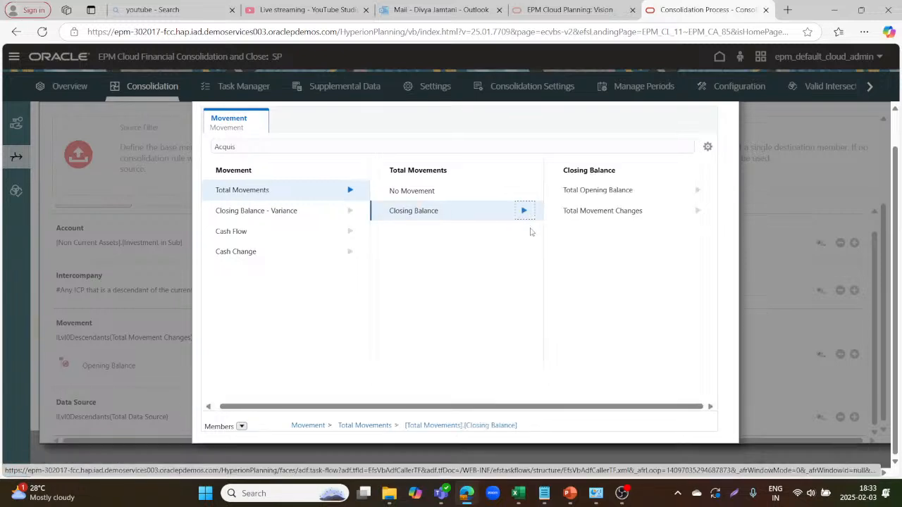
left_click(697, 210)
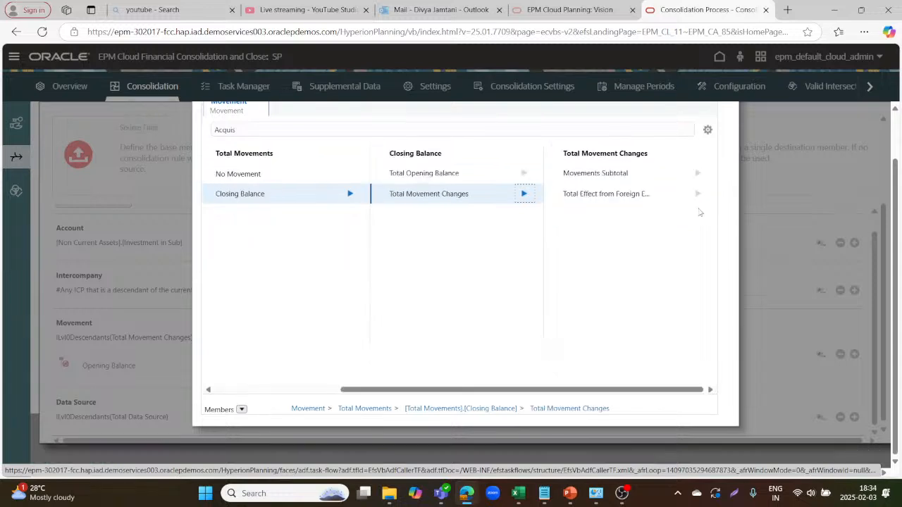
left_click(698, 174)
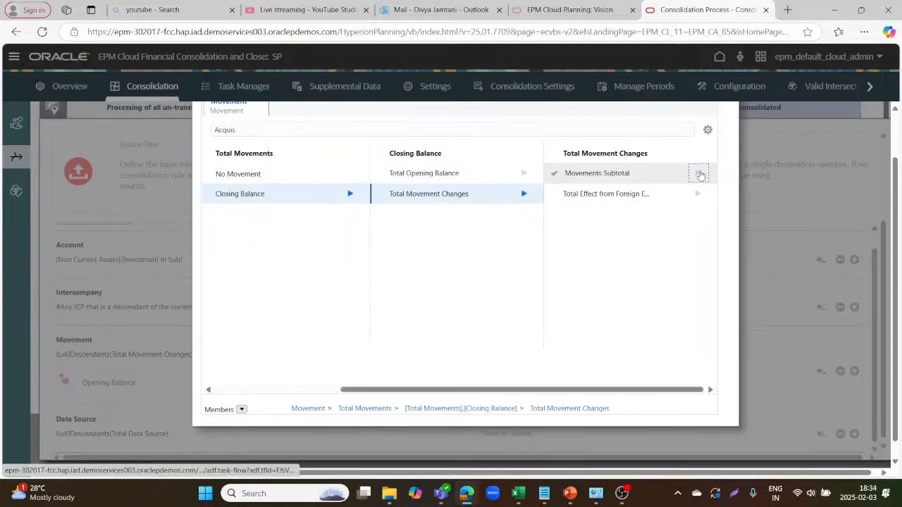
left_click(697, 198)
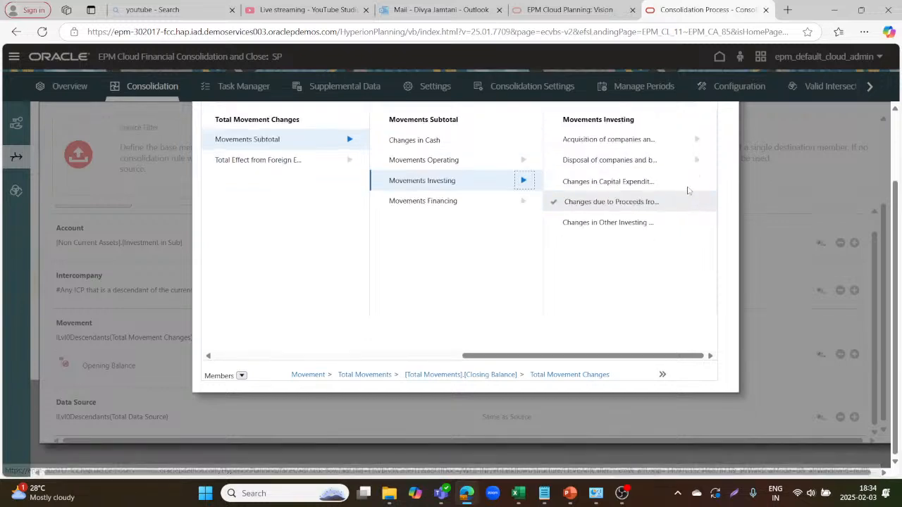
left_click(695, 139)
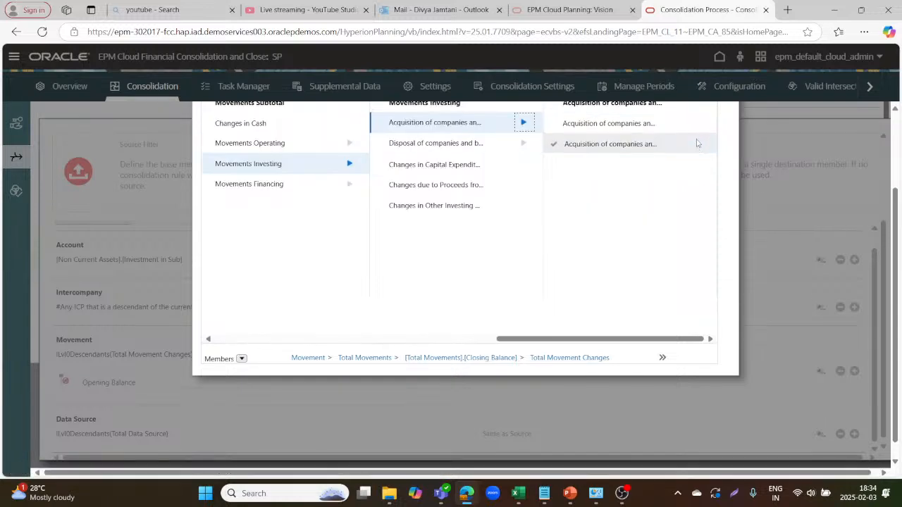
left_click(643, 143)
Check the movement member of the Investment in Sub row in the Excel Input sheet, and confirm the rule's Movement target selection
key("alt+Tab")
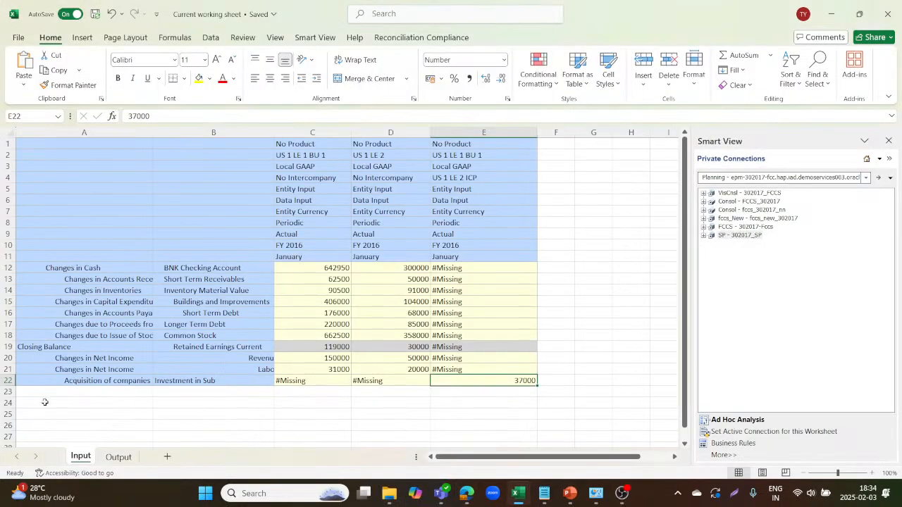
left_click(205, 380)
left_click(131, 381)
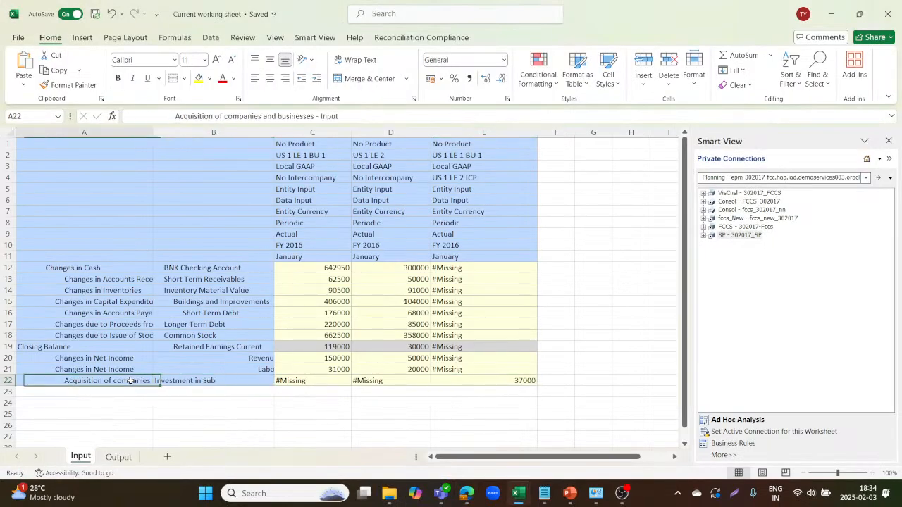
key("alt+Tab")
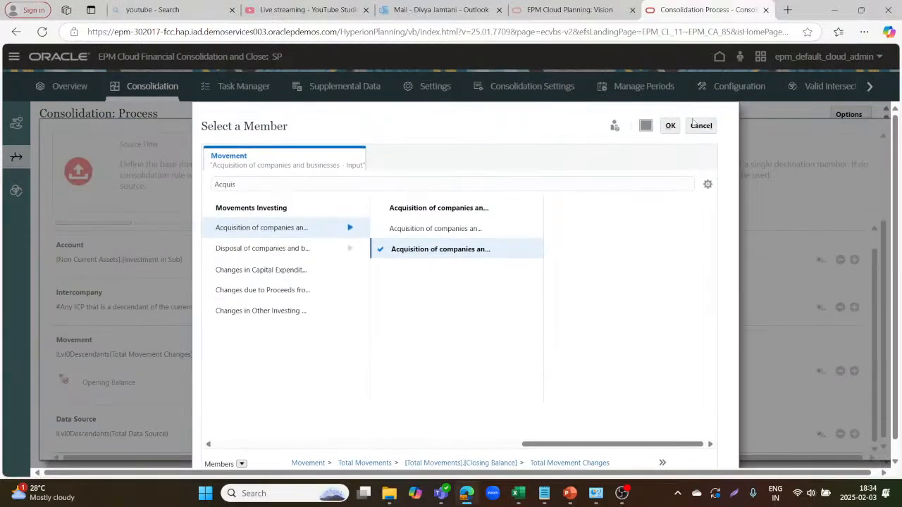
left_click(672, 126)
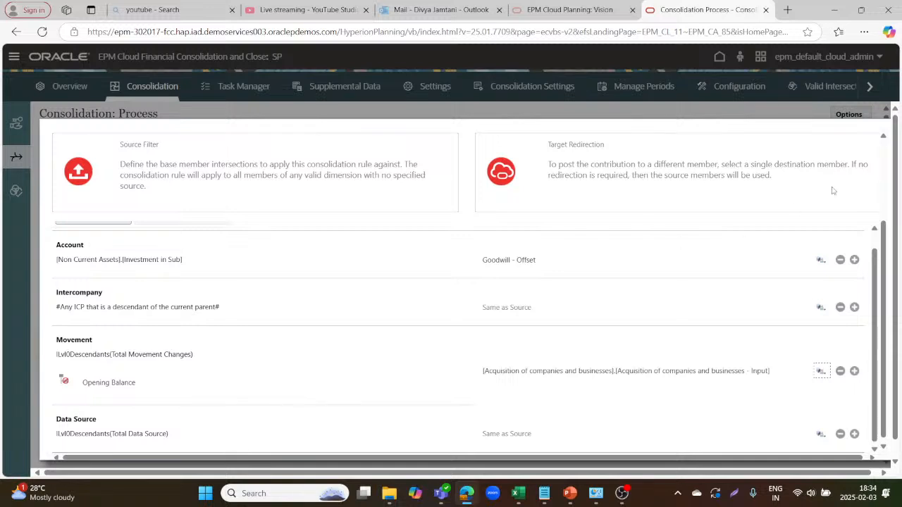
Redirect the Goodwill_Calculations rule's Data Source target to the Intercompany Eliminations member
left_click(821, 435)
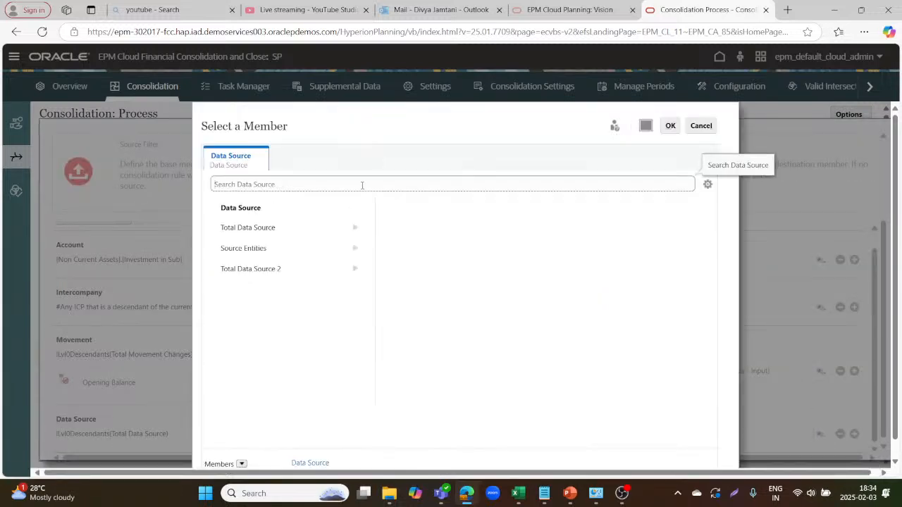
type("Intercompany")
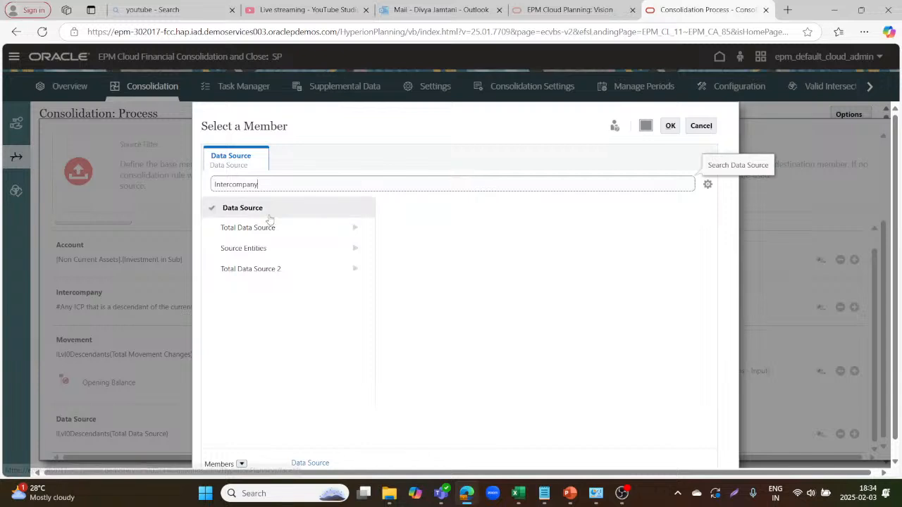
key("Return")
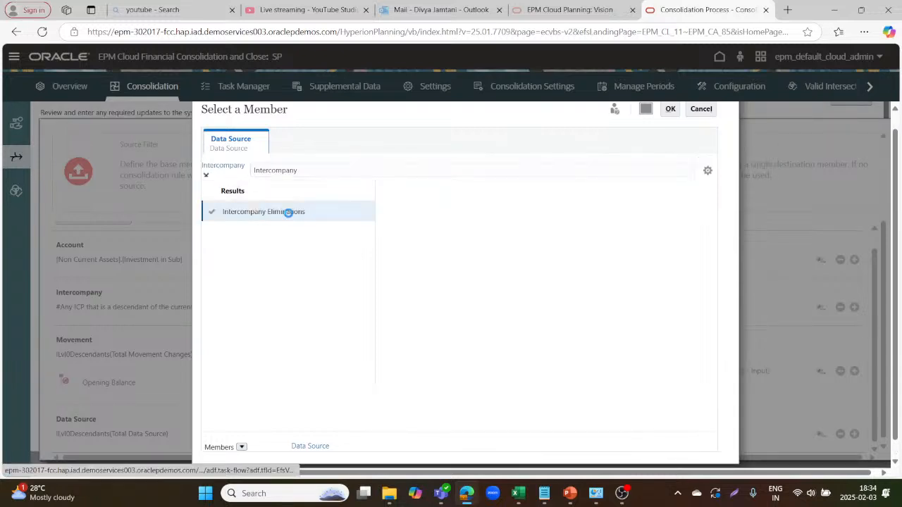
left_click(289, 219)
scroll(586, 204, "up", 1)
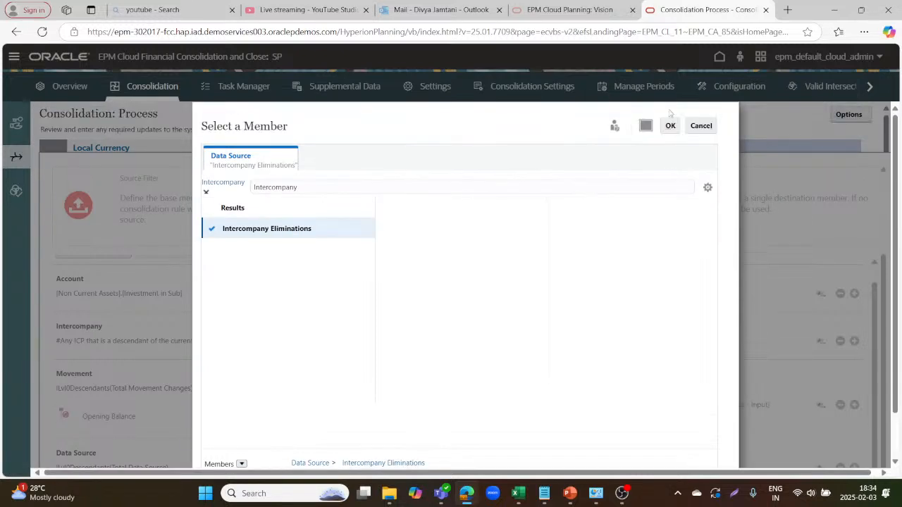
left_click(673, 125)
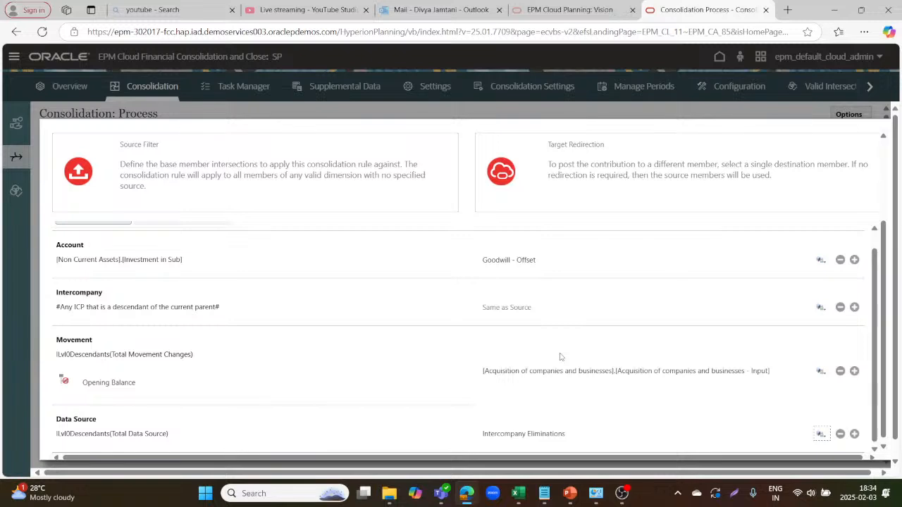
Save and close the Goodwill_Calculations rule, and close the consolidation rules manager
scroll(560, 357, "up", 1)
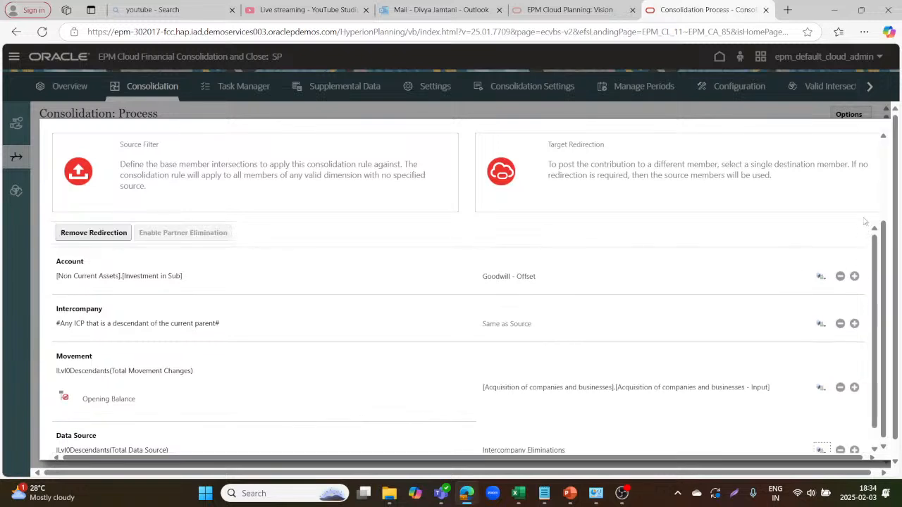
scroll(883, 195, "up", 3)
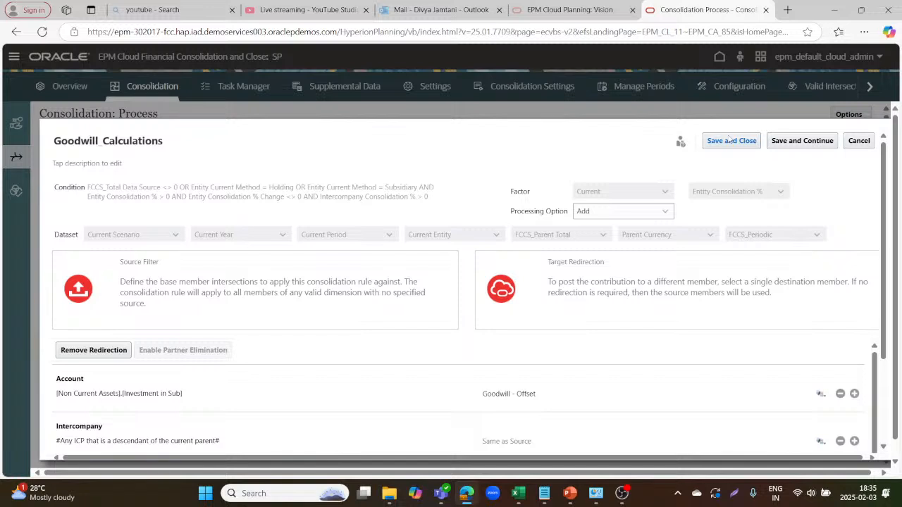
left_click(731, 140)
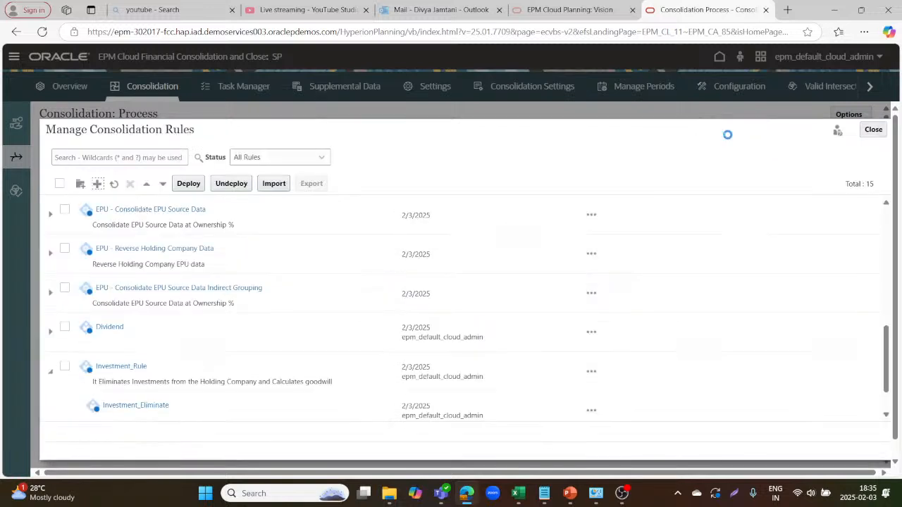
scroll(169, 340, "down", 1)
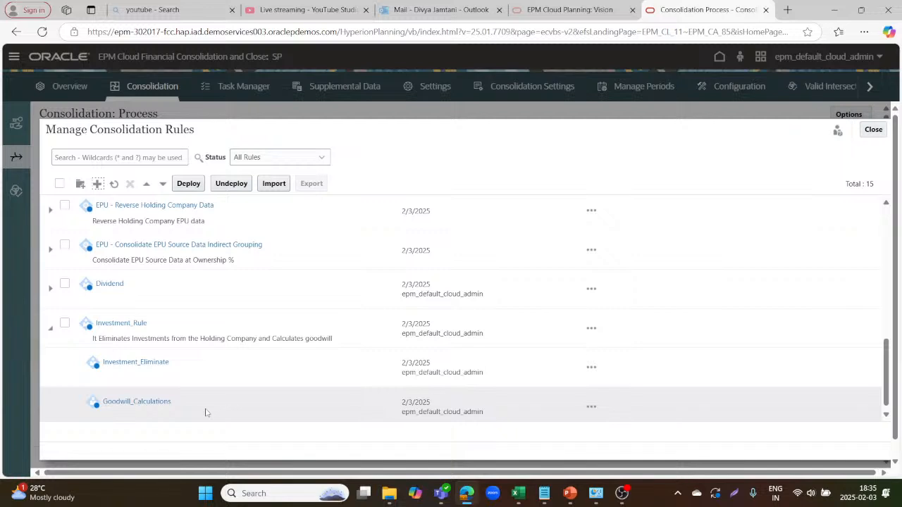
left_click(871, 130)
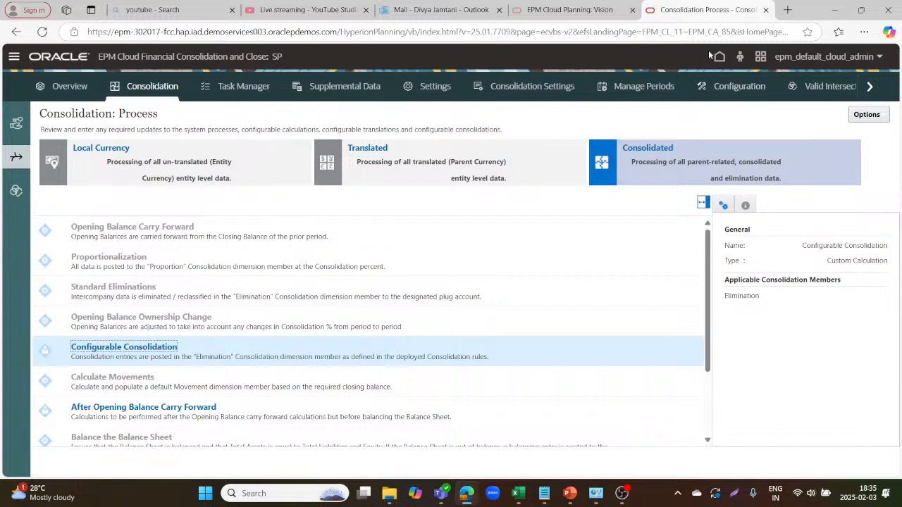
Review the ownership percentages and consolidation methods of the Total Geography entities in Manage Ownership
left_click(16, 124)
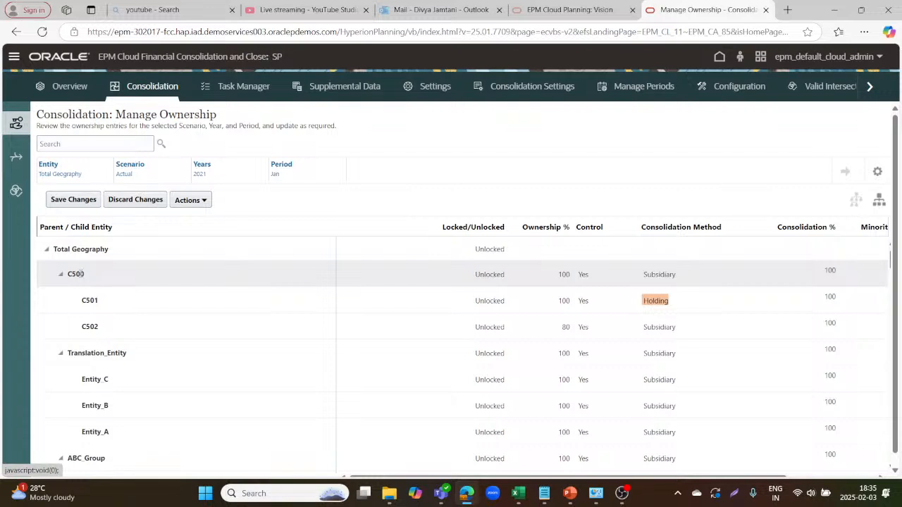
scroll(304, 325, "down", 1)
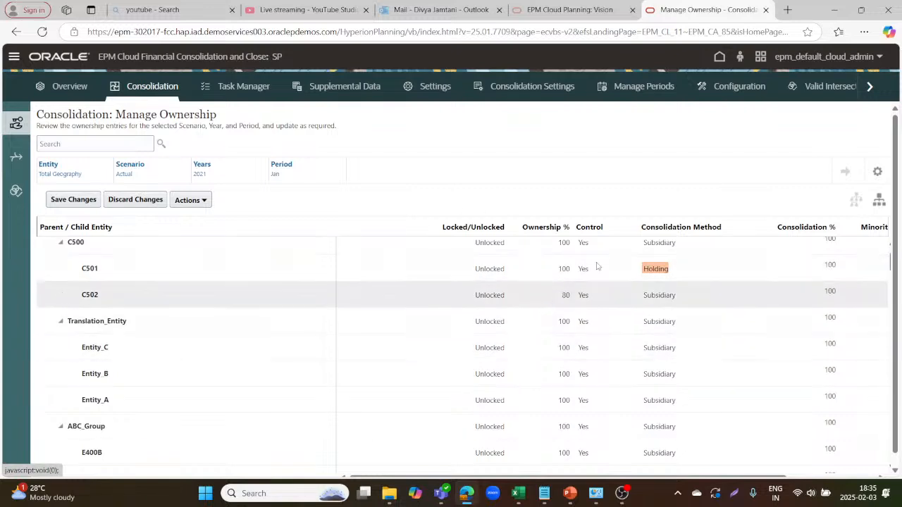
scroll(585, 317, "down", 3)
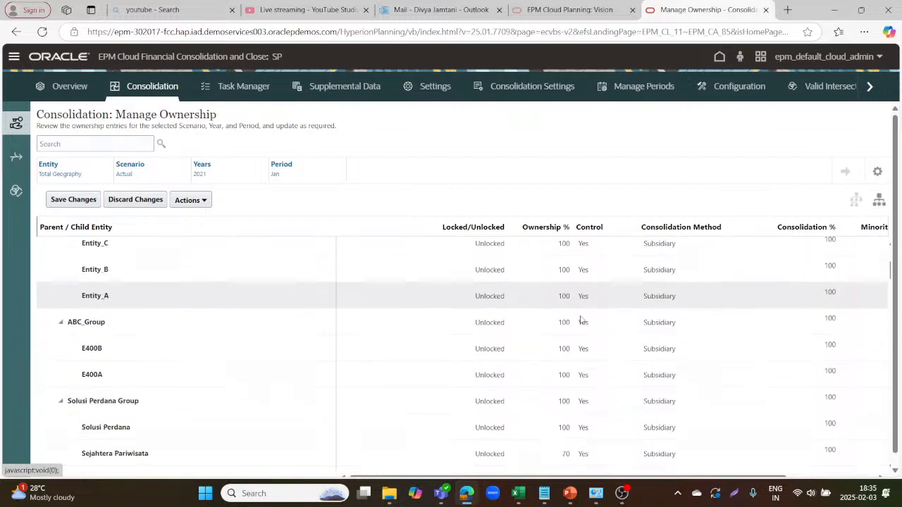
scroll(580, 319, "down", 1)
left_click(580, 315)
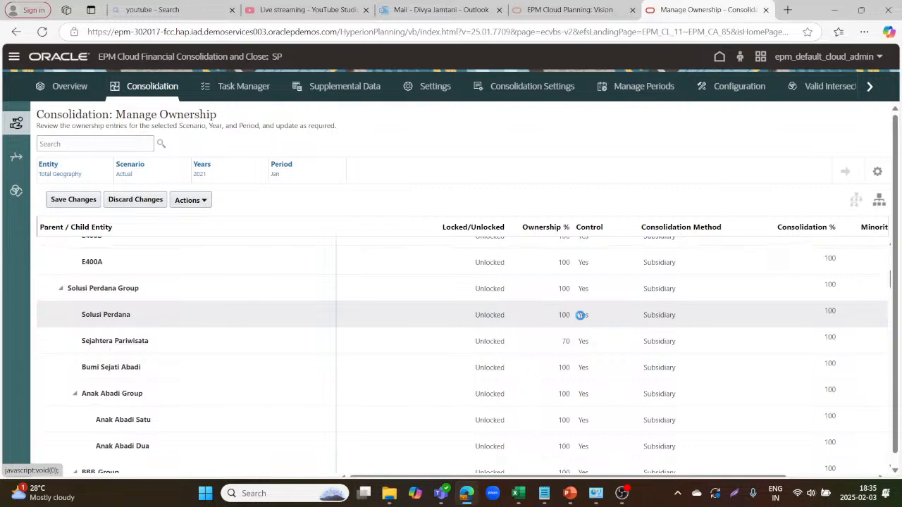
scroll(580, 317, "up", 4)
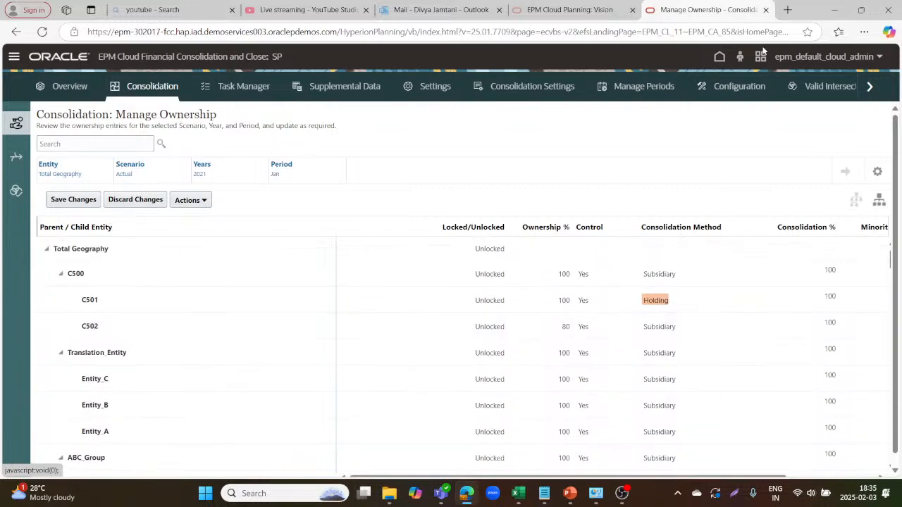
Return to the home page and reopen the Configurable Consolidation rules of the Consolidated process
left_click(718, 58)
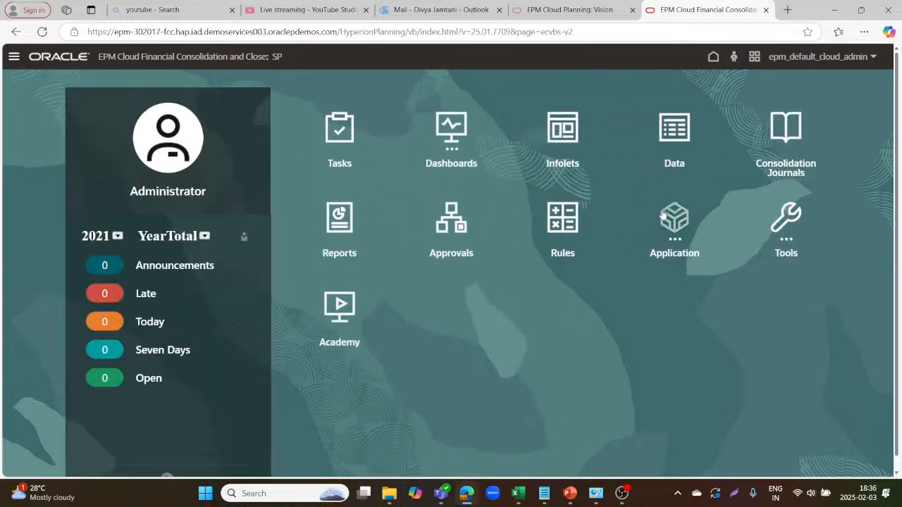
left_click(672, 220)
left_click(432, 303)
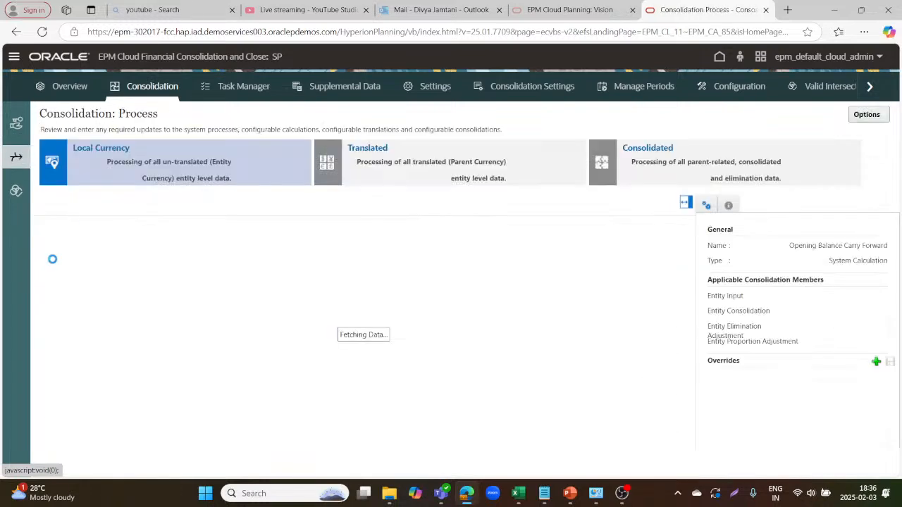
left_click(802, 158)
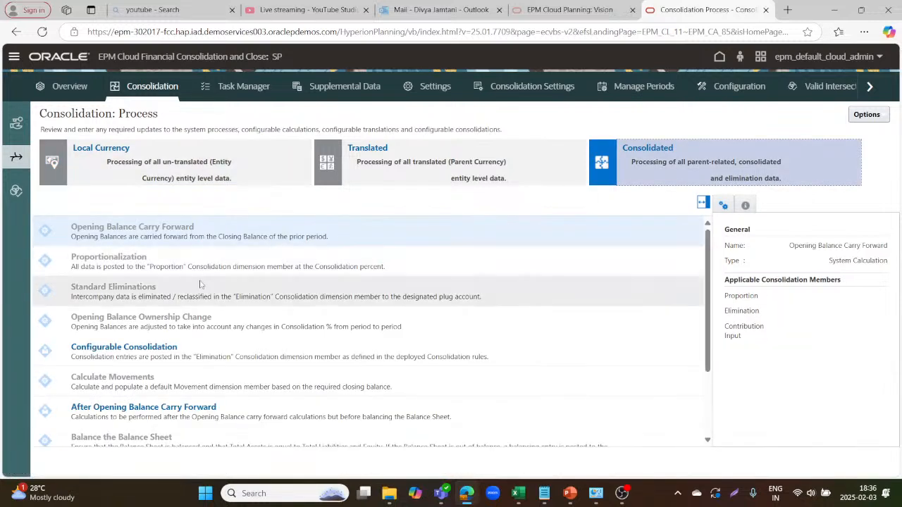
left_click(103, 349)
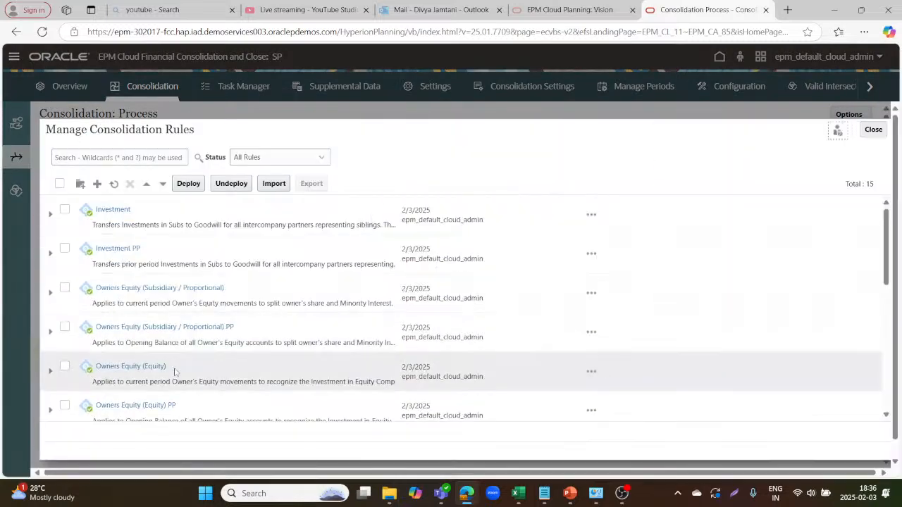
Deploy the Investment_Rule rule set, check the rules it contains, and close the consolidation rules manager
scroll(175, 372, "down", 5)
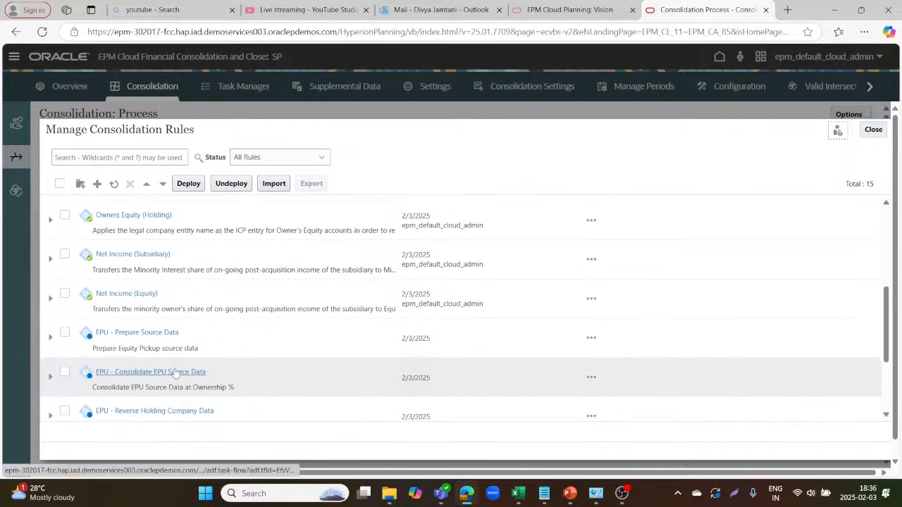
scroll(174, 374, "down", 2)
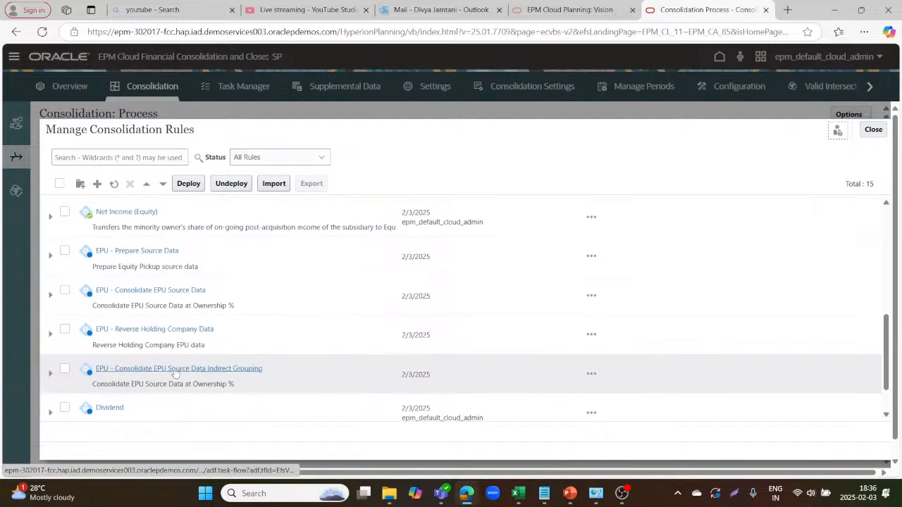
scroll(175, 373, "down", 2)
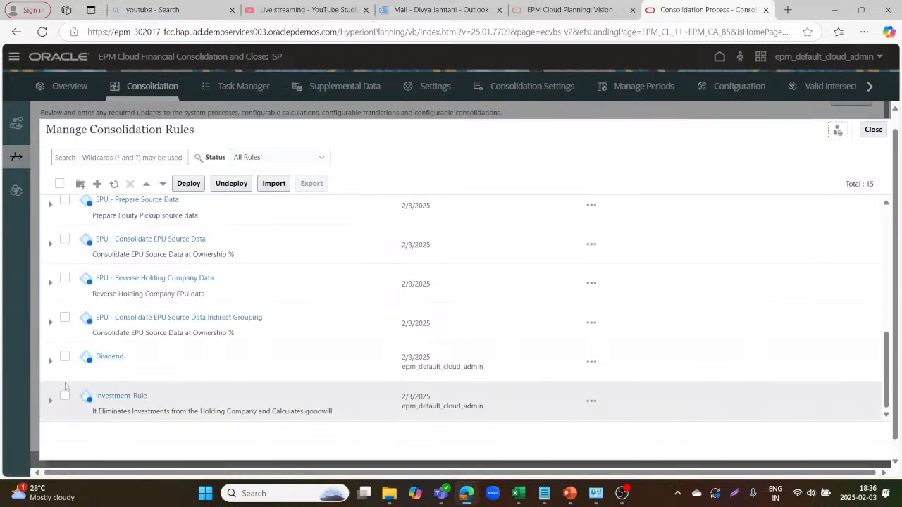
left_click(64, 398)
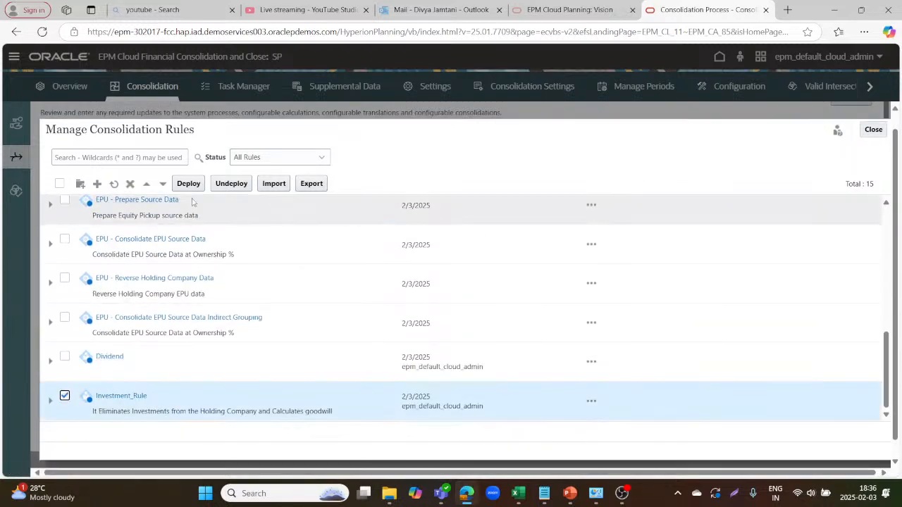
left_click(186, 184)
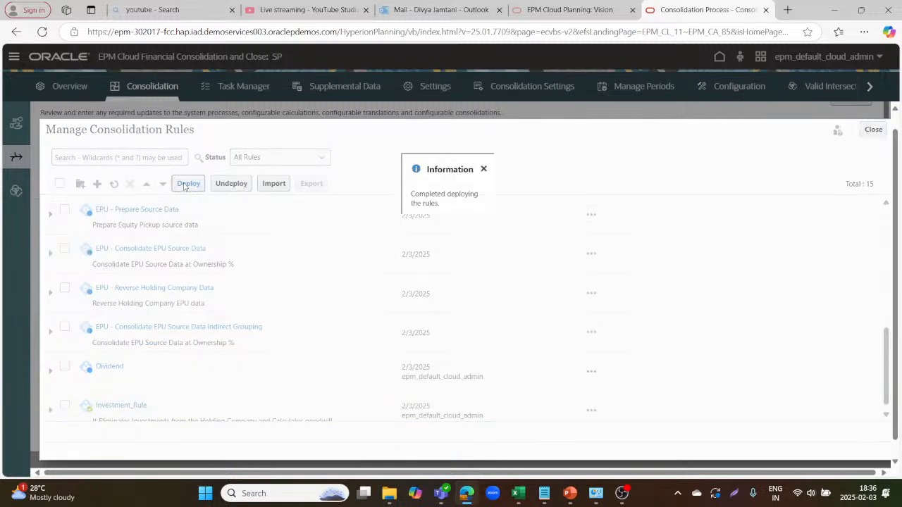
left_click(500, 217)
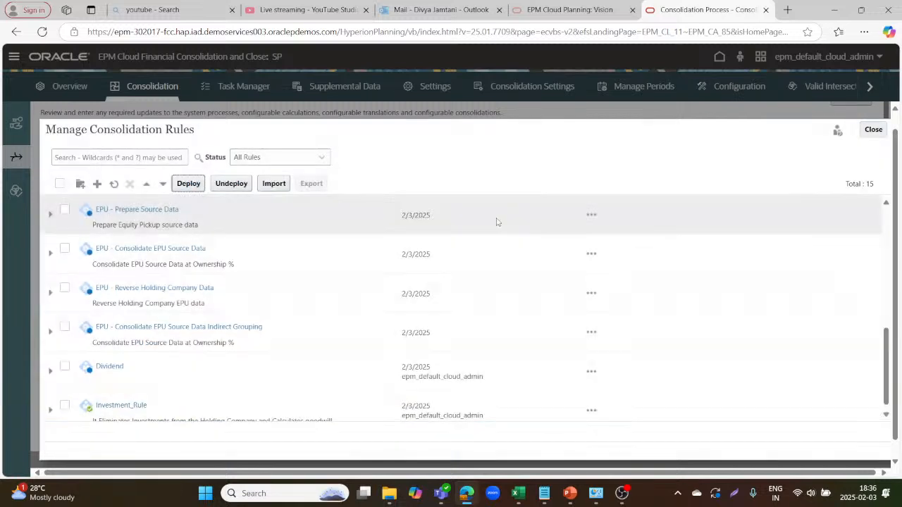
left_click(51, 413)
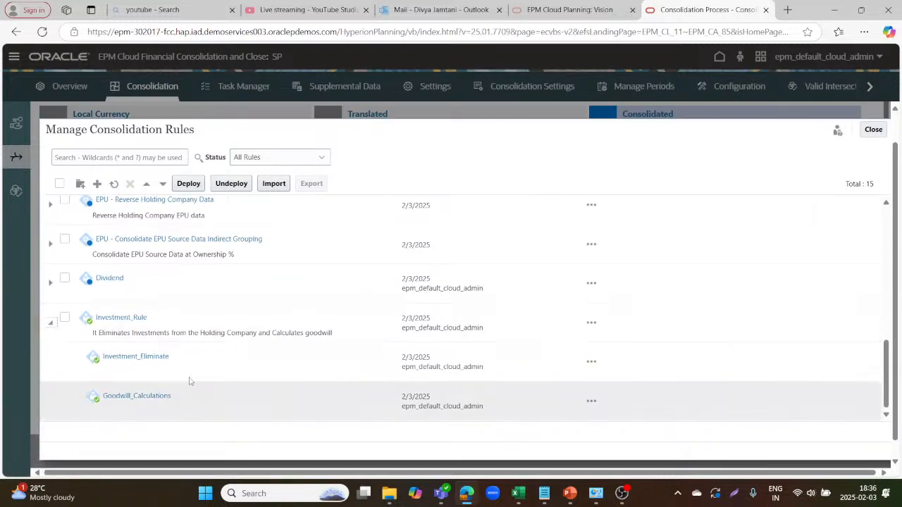
left_click(875, 129)
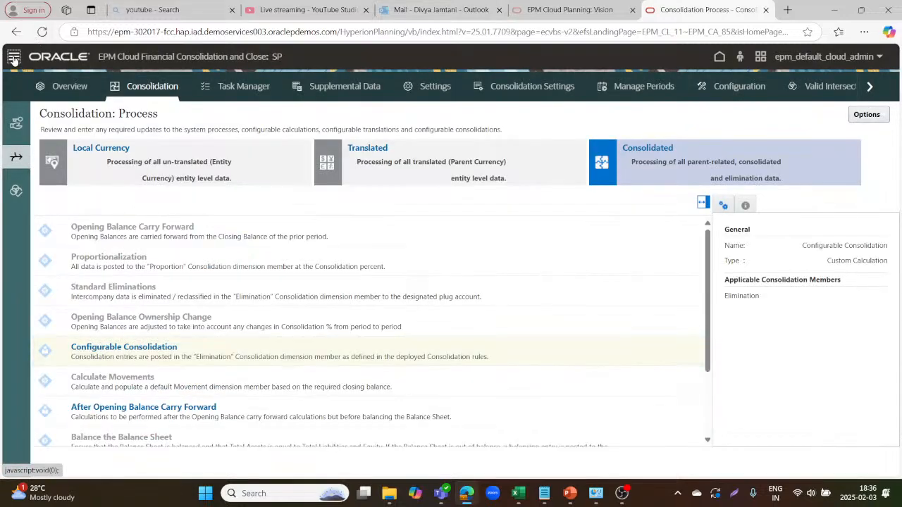
Open the business rules list and launch Consolidate for entity C500, period Jan, scenario Actual and year FY21
left_click(15, 59)
left_click(278, 384)
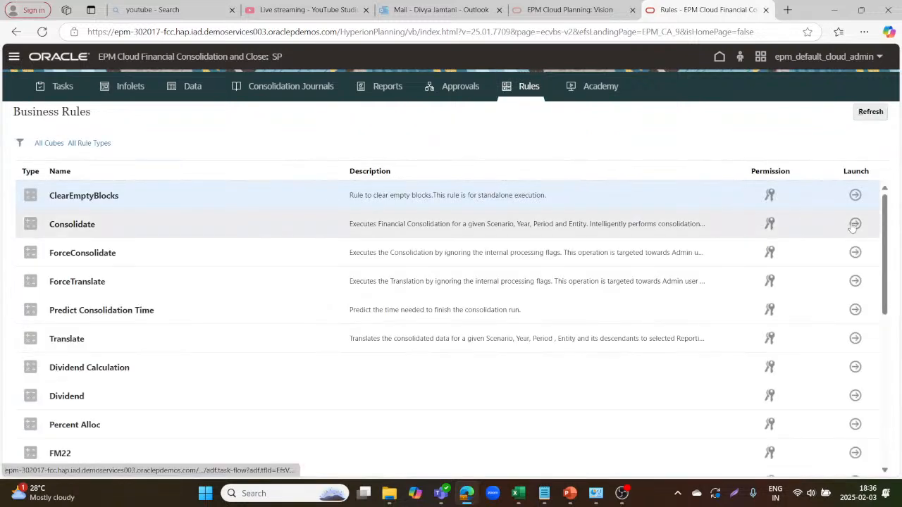
left_click(854, 224)
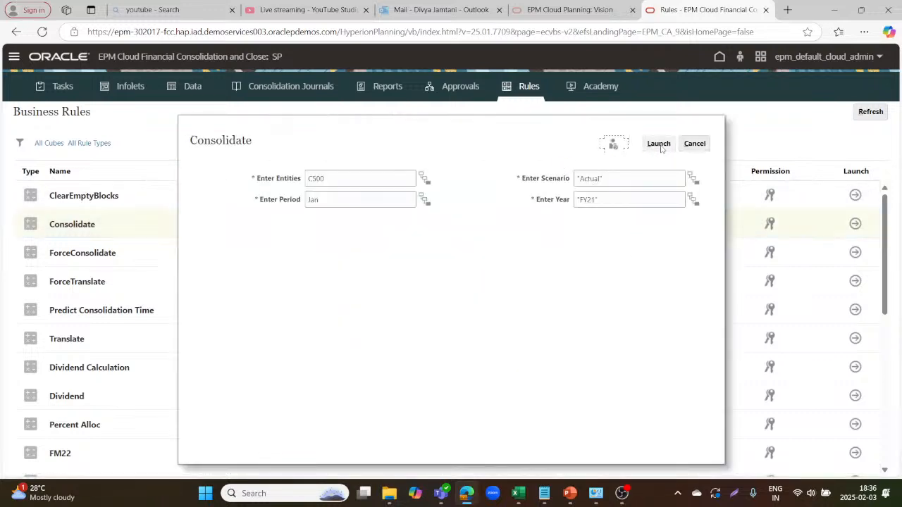
left_click(659, 144)
Switch to the Current working sheet workbook in Excel and review the entity columns and Closing Balance rows of the Output sheet
key("super+Tab")
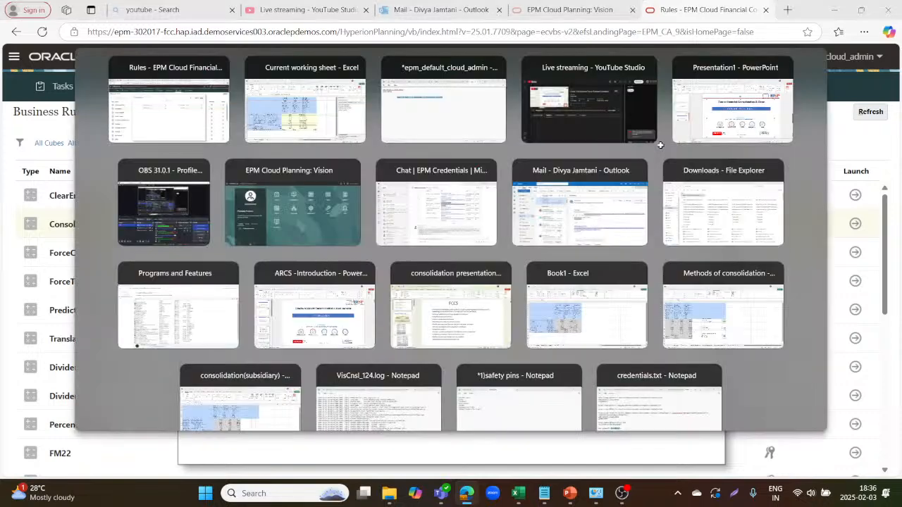
key("alt+Tab")
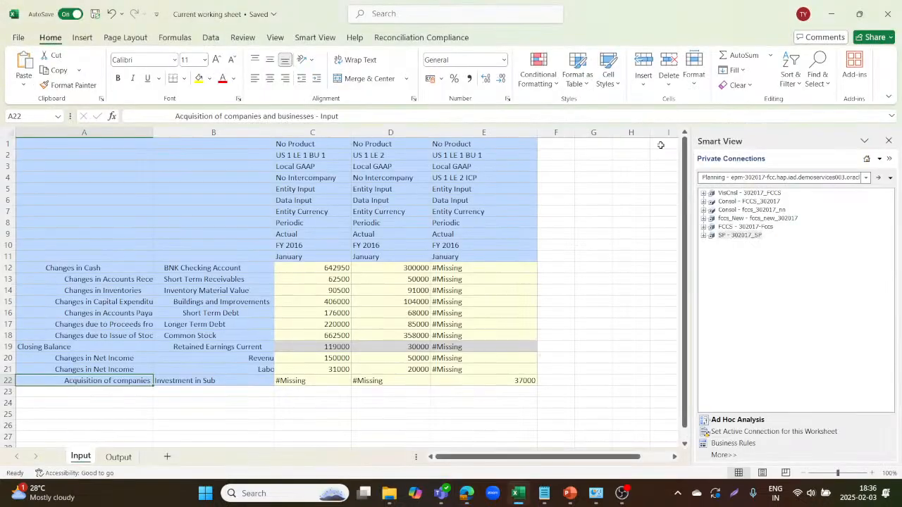
left_click(118, 458)
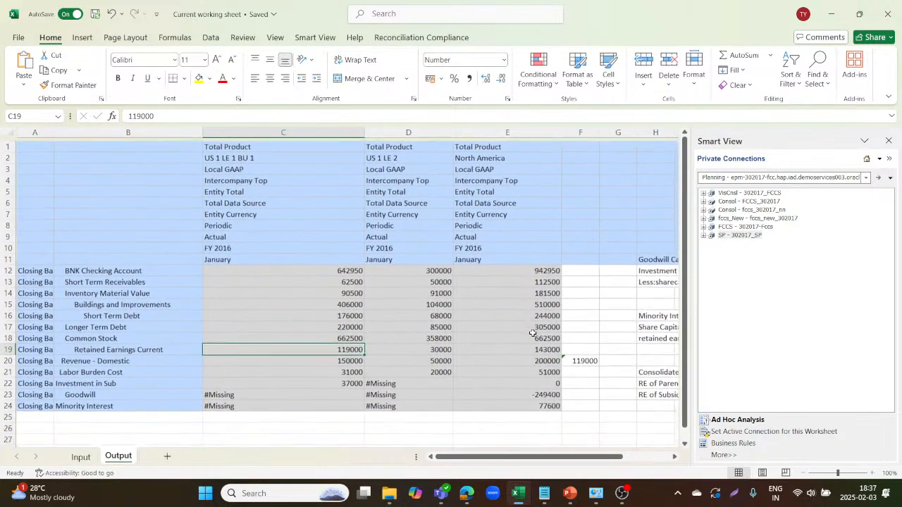
left_click(302, 155)
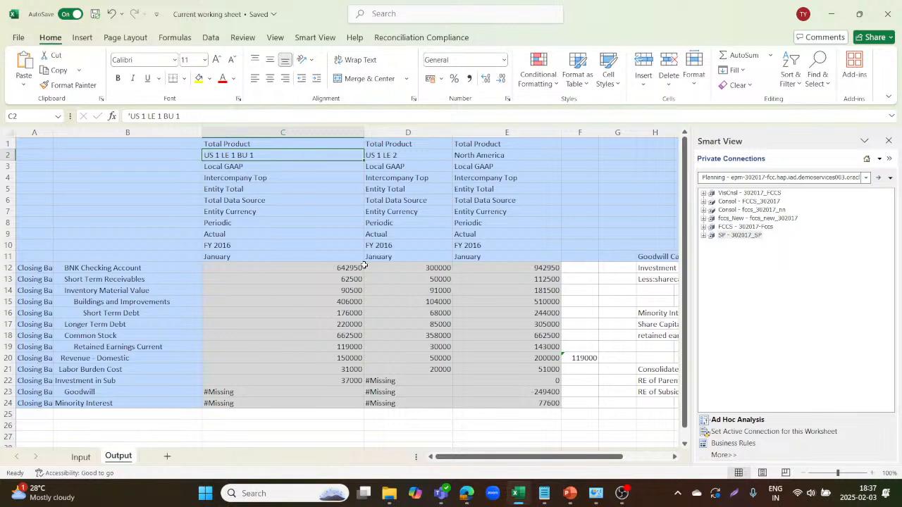
left_click(345, 326)
left_click(405, 345)
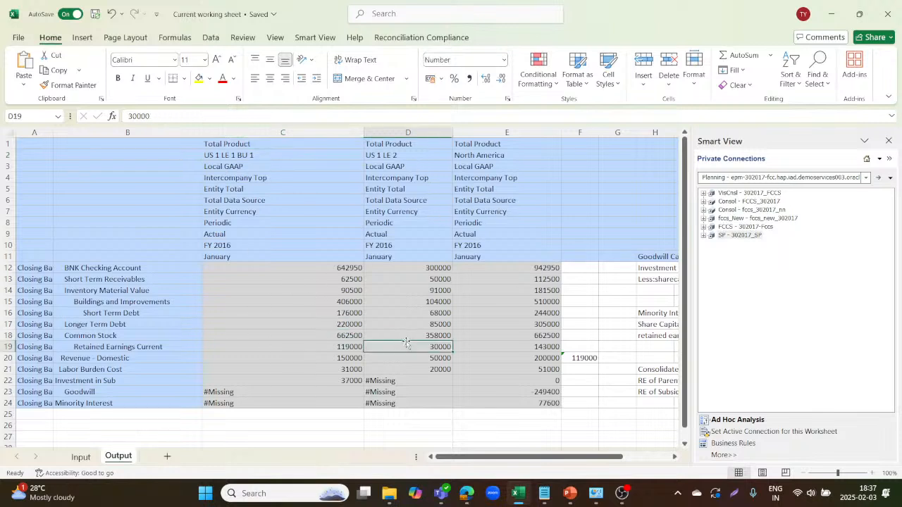
left_click(529, 335)
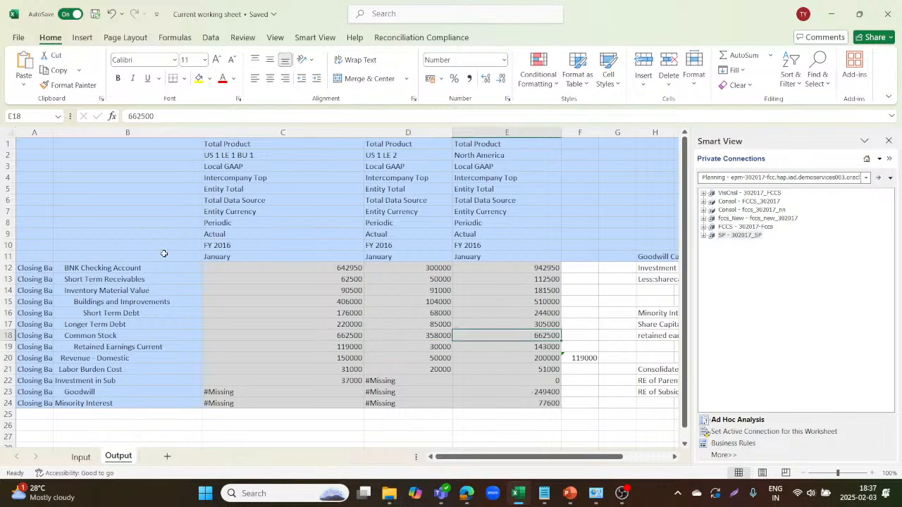
left_click(29, 268)
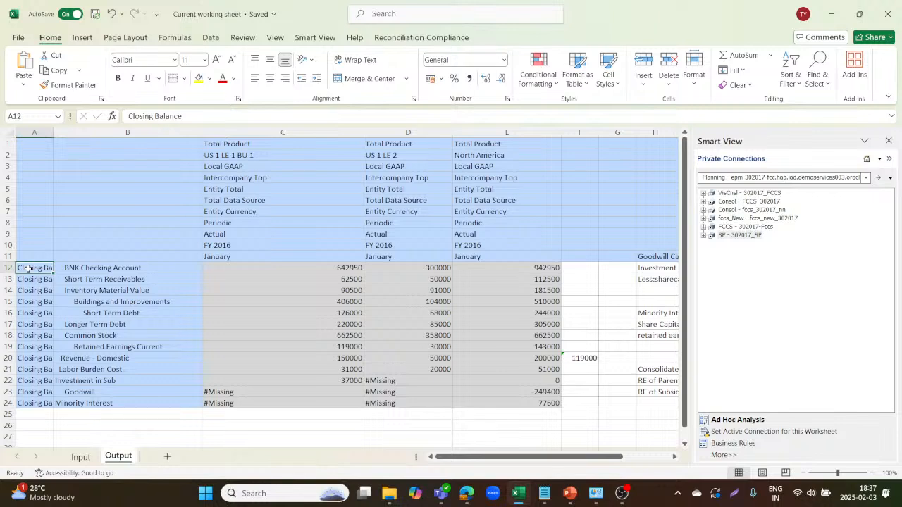
left_click(73, 272)
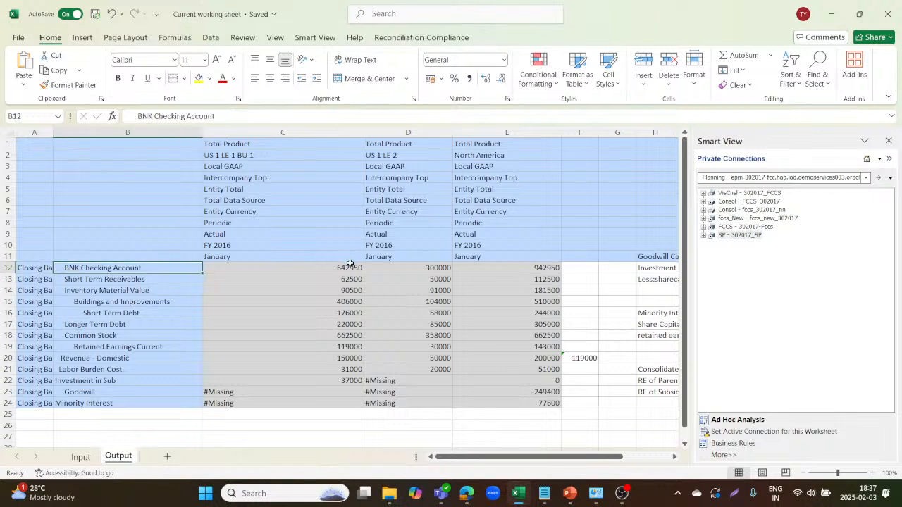
Compare the BNK Checking Account amounts of US 1 LE 1 BU 1 and US 1 LE 2 on the Input sheet with North America's on Output
left_click(82, 457)
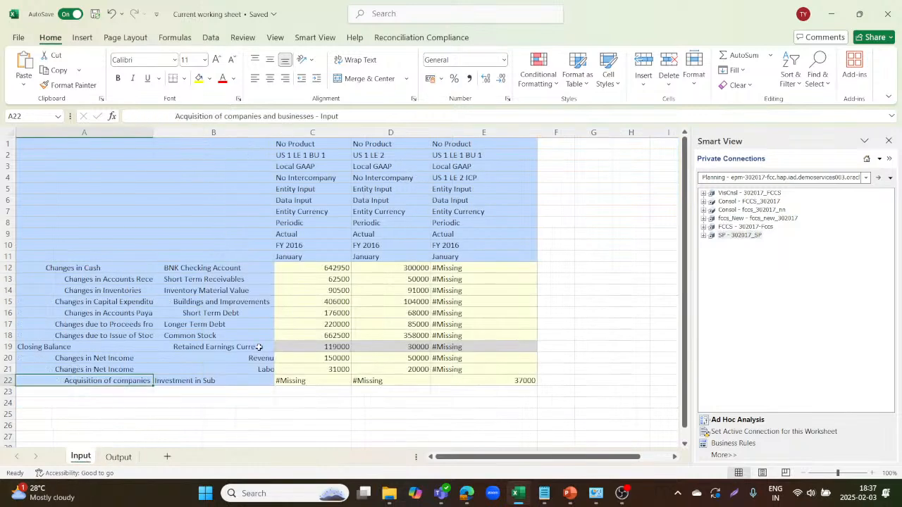
left_click(314, 268)
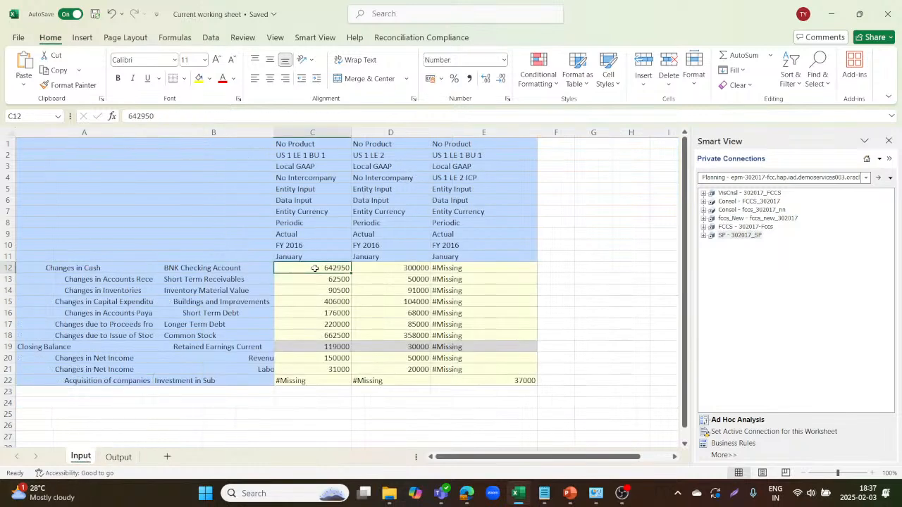
left_click(390, 270)
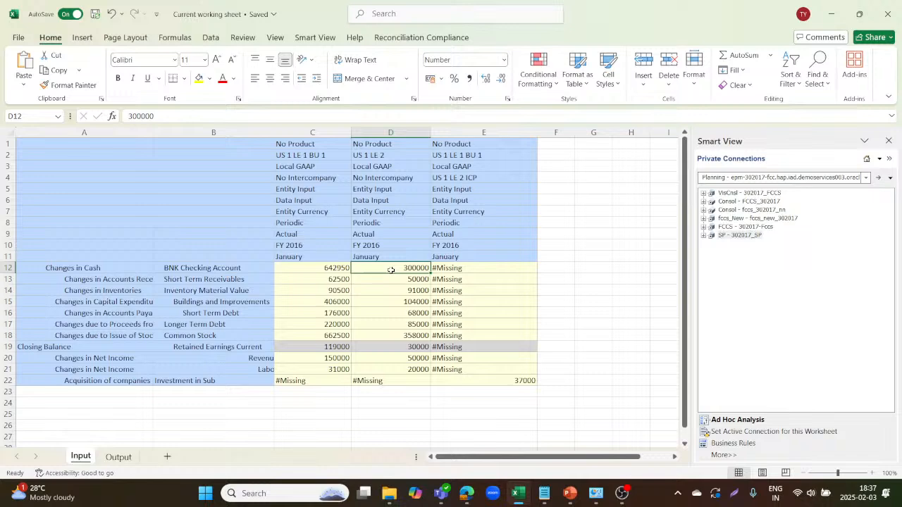
left_click(118, 457)
left_click(522, 268)
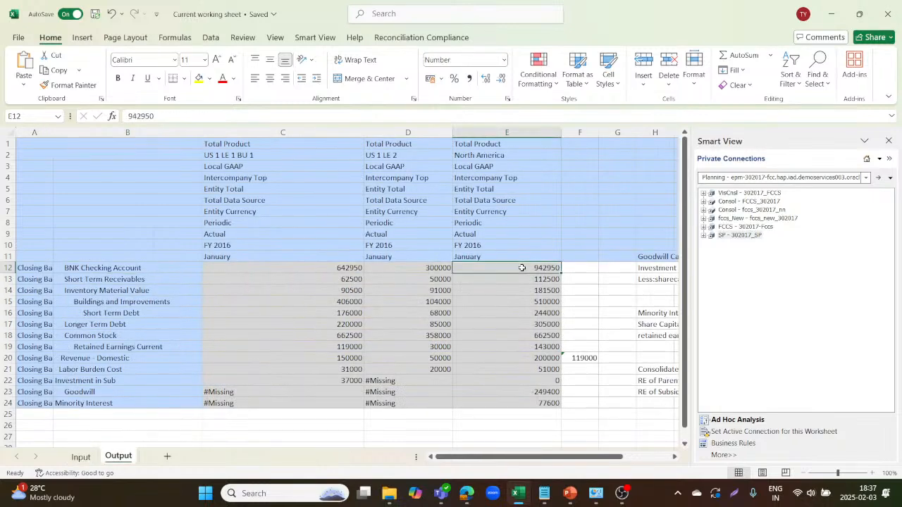
left_click(355, 268)
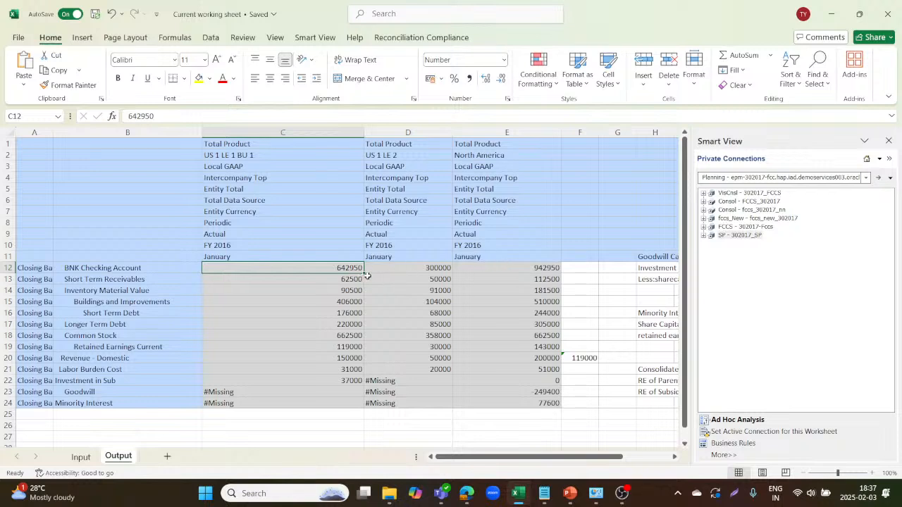
key("shift+Right")
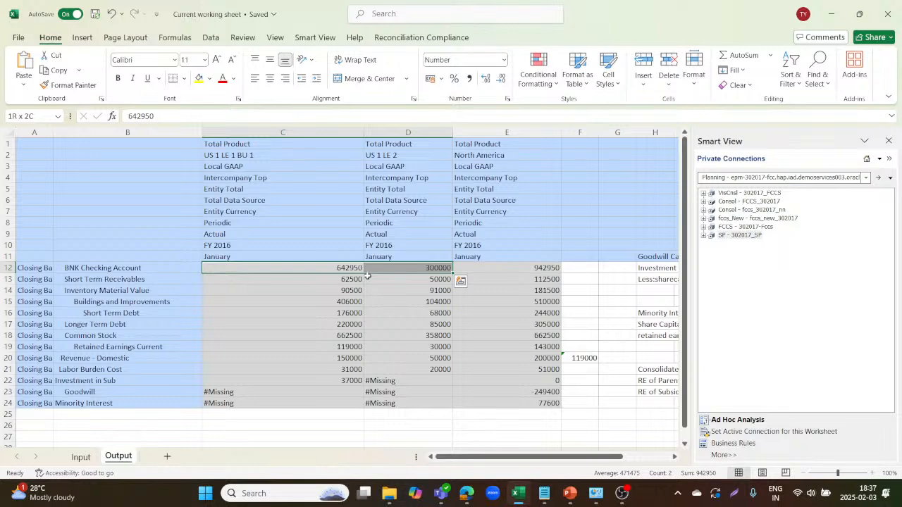
Check the two entities' Short Term Receivables, Inventory Material Value and Buildings and Improvements amounts against the North America column
left_click(282, 278)
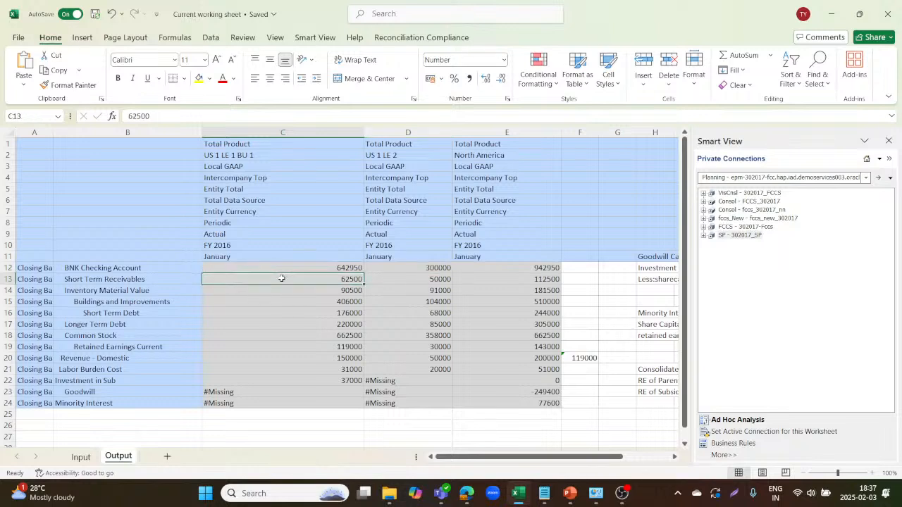
key("shift+Right")
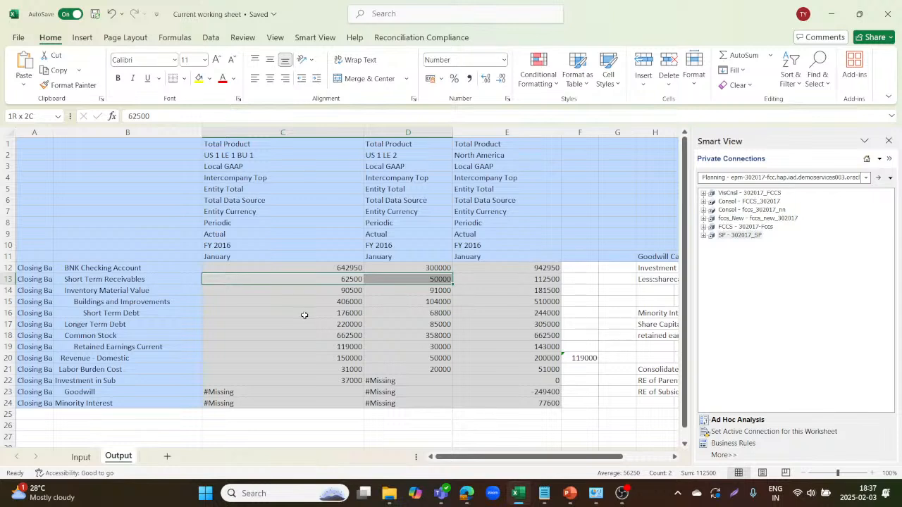
left_click(327, 291)
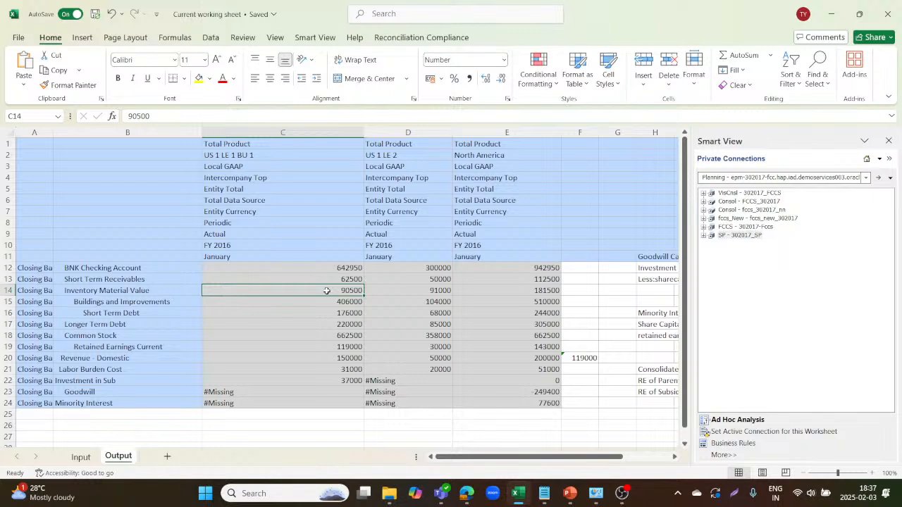
key("shift+Right")
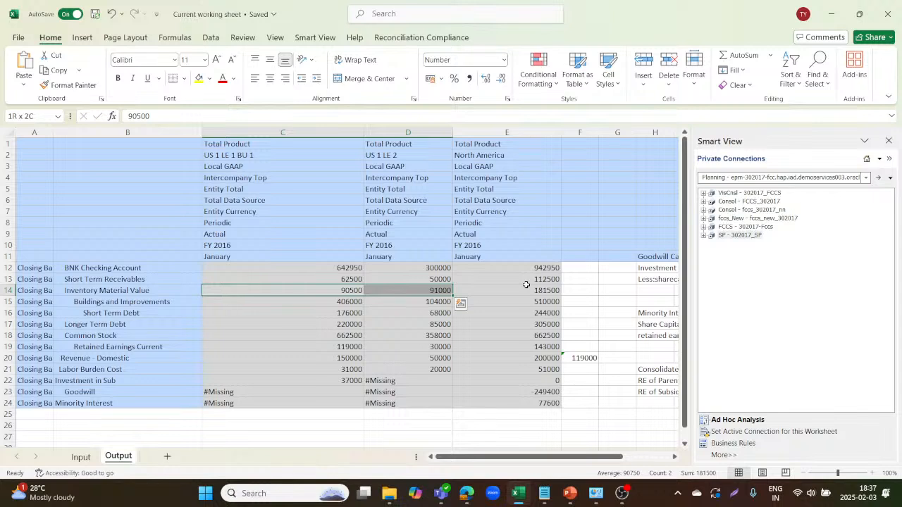
left_click(346, 303)
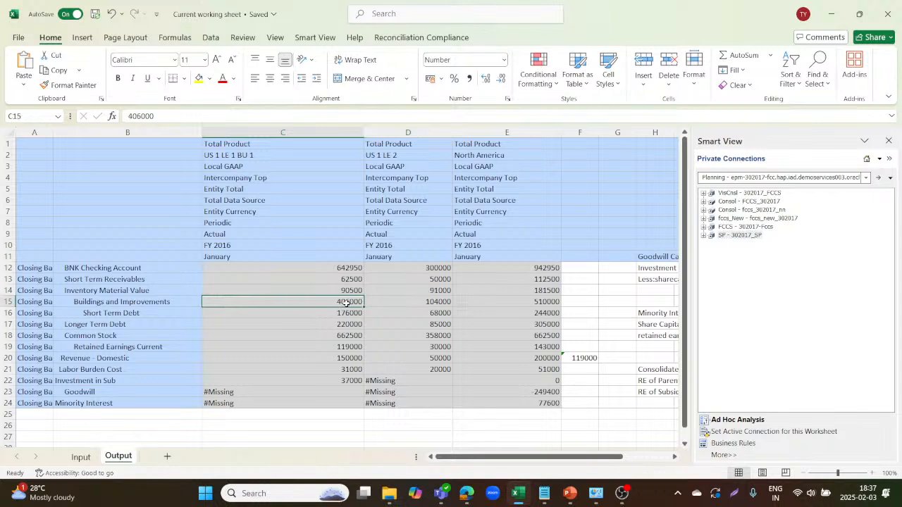
Check the sums of the two entities' Short Term Debt and Longer Term Debt against the North America column
left_click(348, 314)
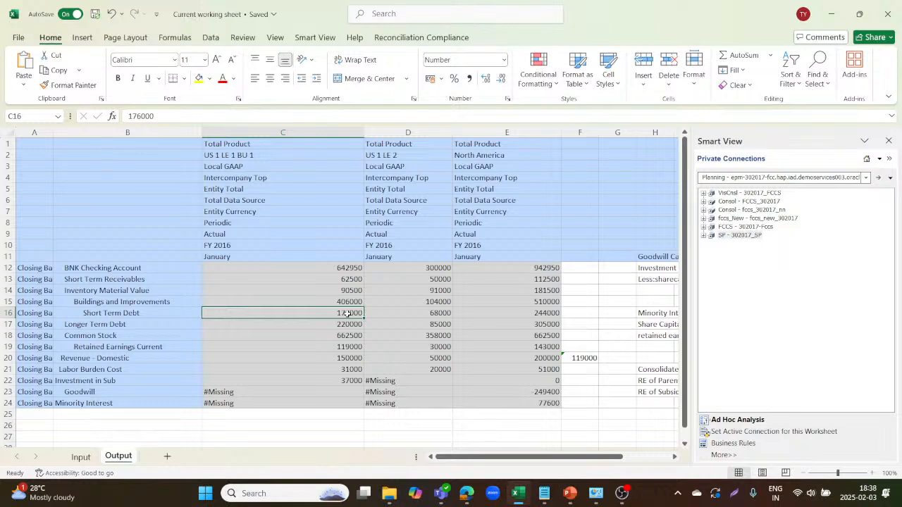
key("shift+Right")
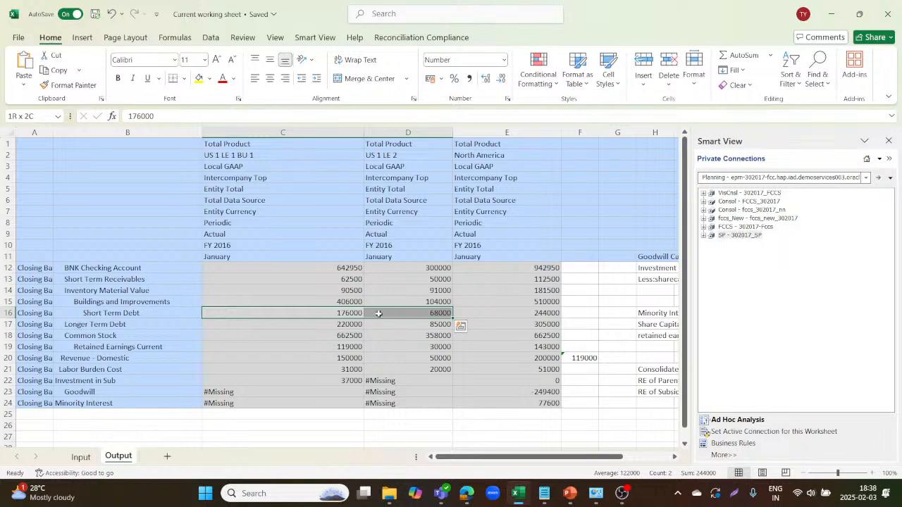
left_click(341, 324)
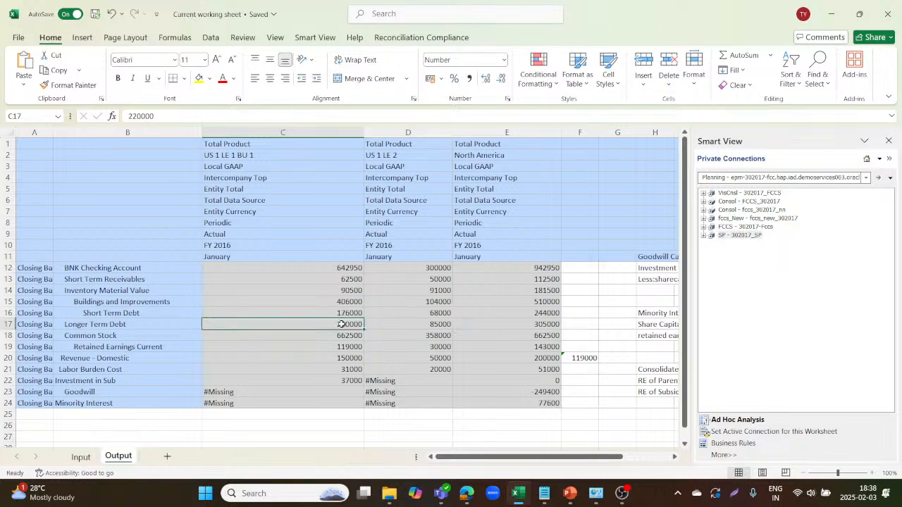
key("shift+Right")
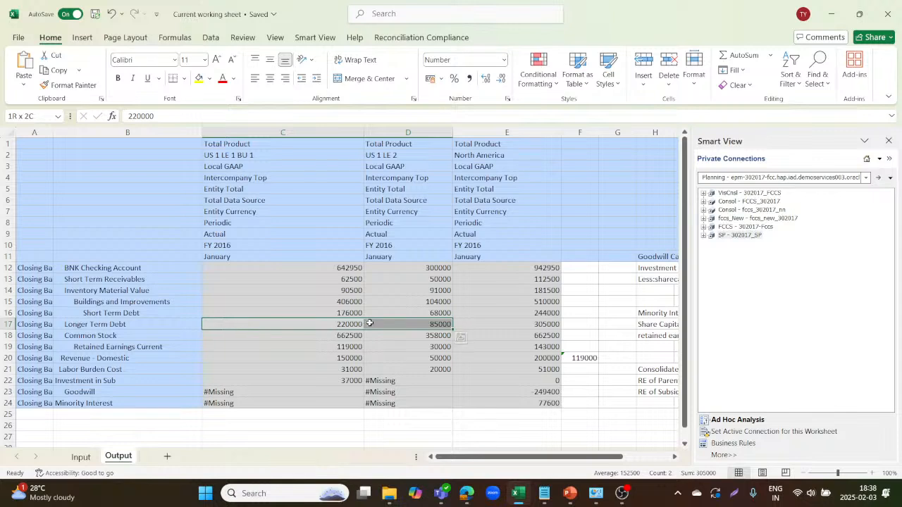
left_click(518, 325)
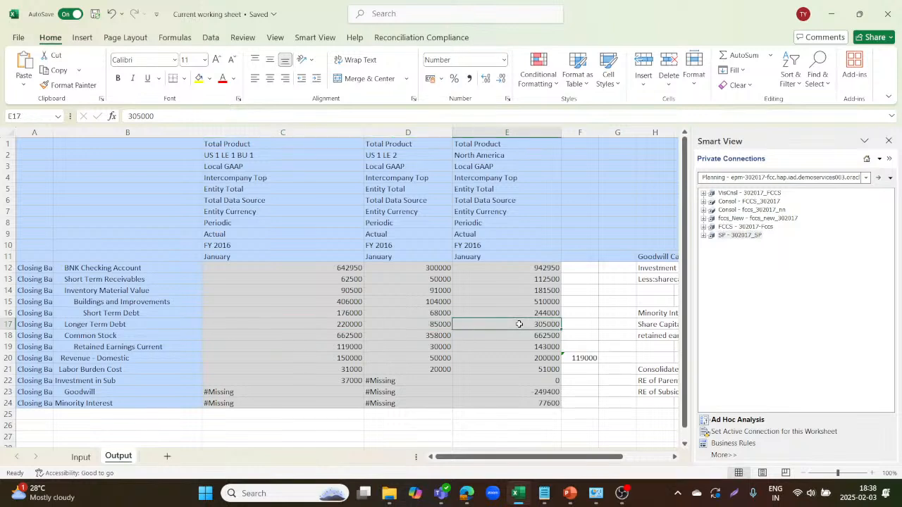
left_click(342, 313)
key("shift+Right")
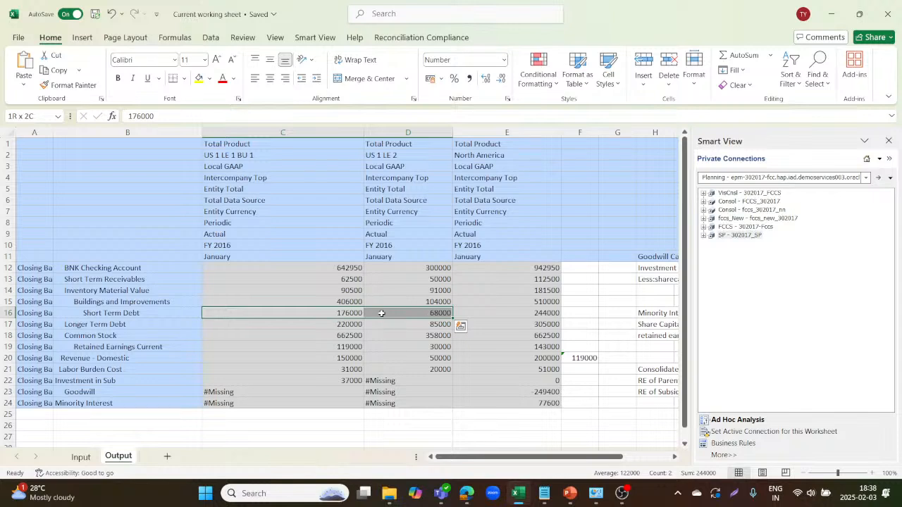
Compare the Common Stock and Investment in Sub amounts of US 1 LE 1 BU 1 with those of North America
left_click(345, 339)
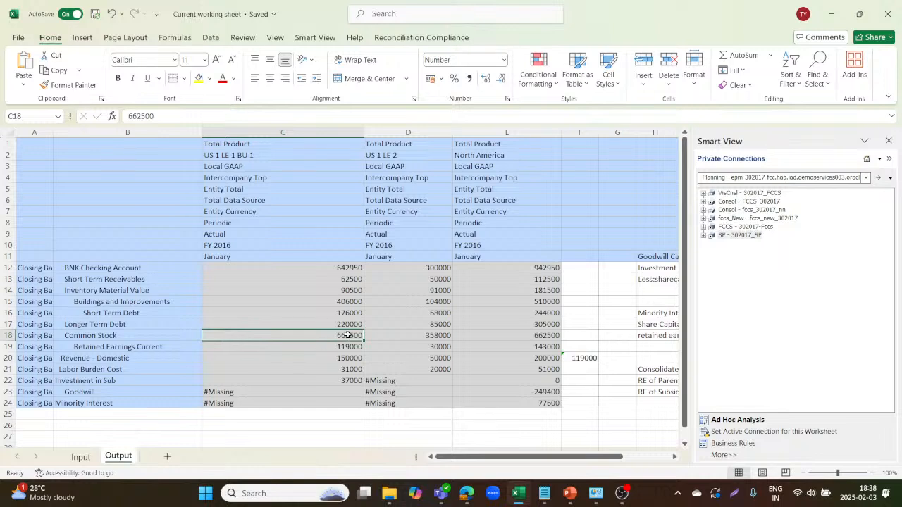
left_click(514, 334)
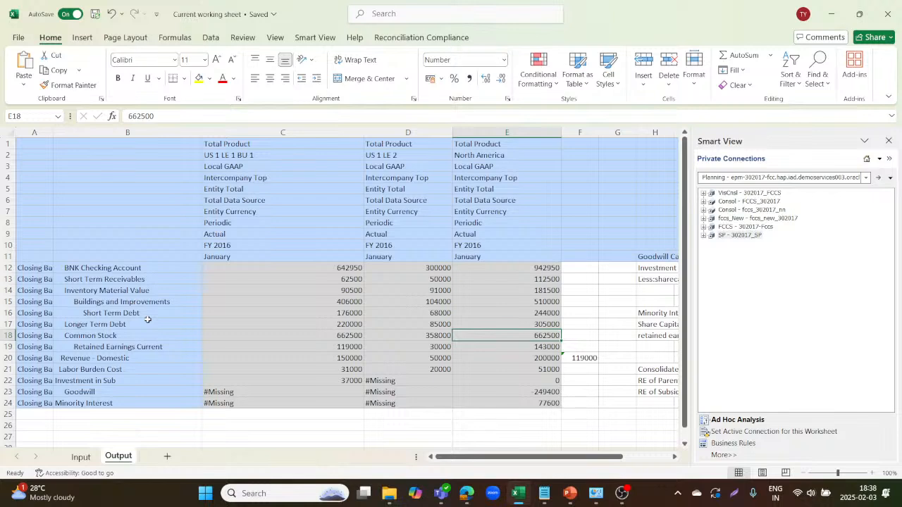
left_click(121, 378)
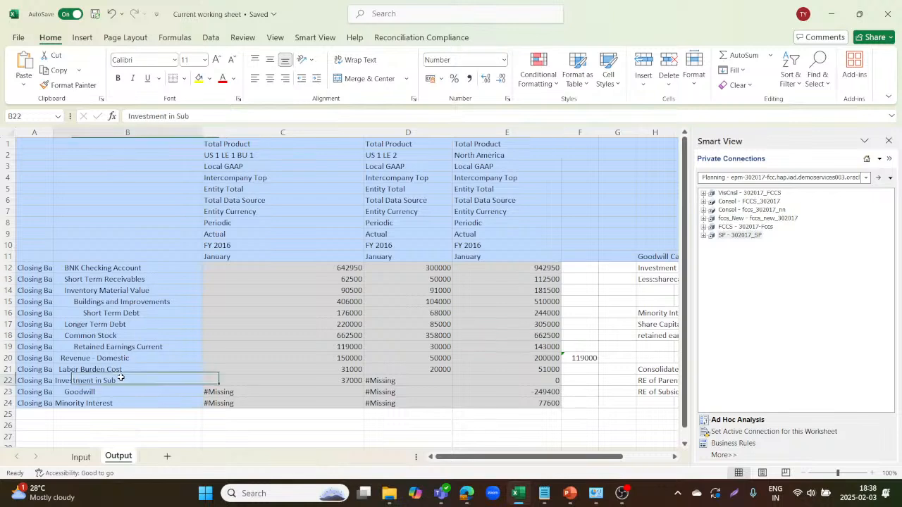
left_click(322, 381)
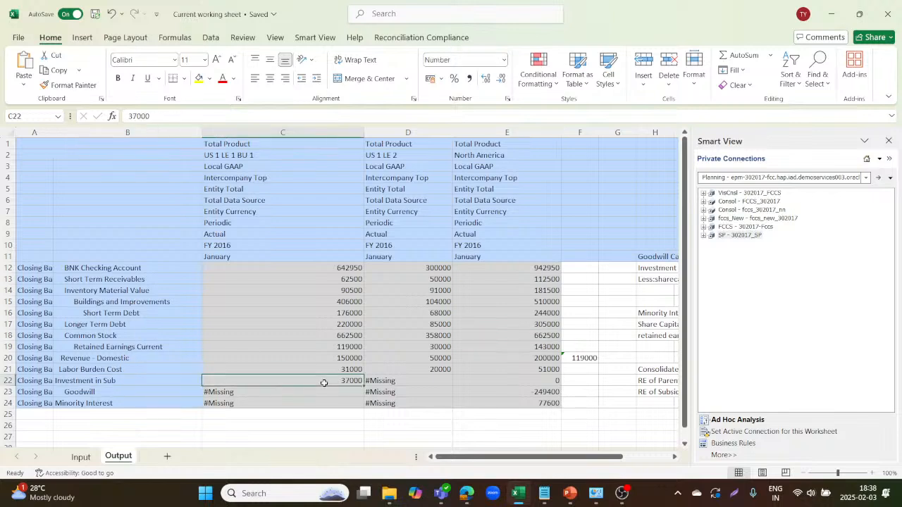
left_click(510, 381)
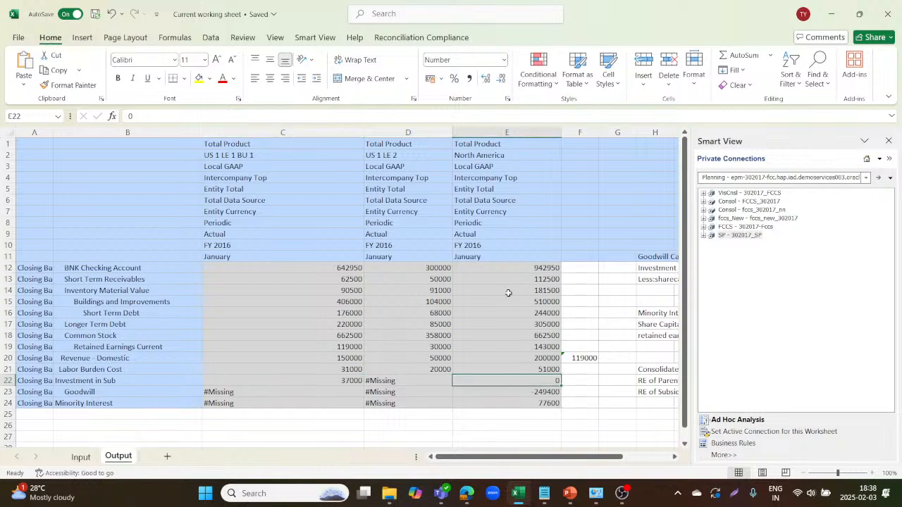
Examine the Goodwill row on the Output sheet alongside the Goodwill Calculation block in columns H to J
left_click(172, 389)
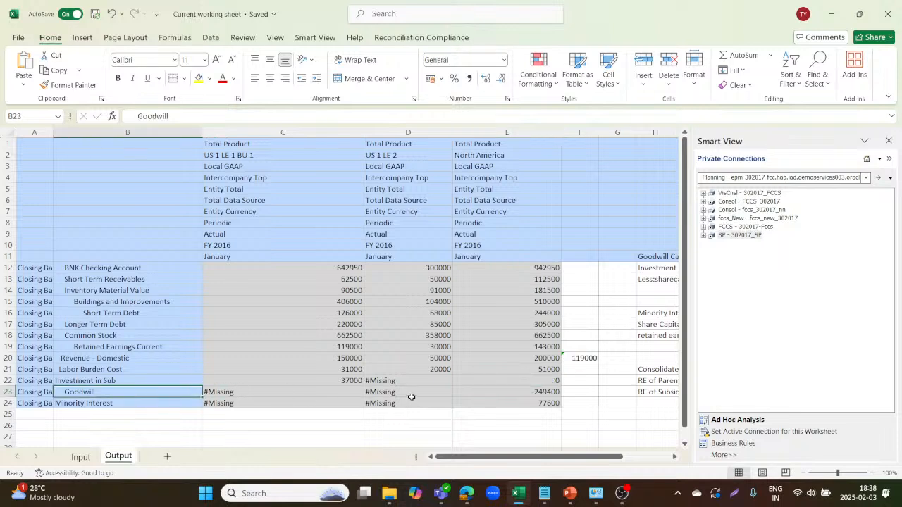
scroll(412, 397, "down", 1)
scroll(412, 396, "down", 1)
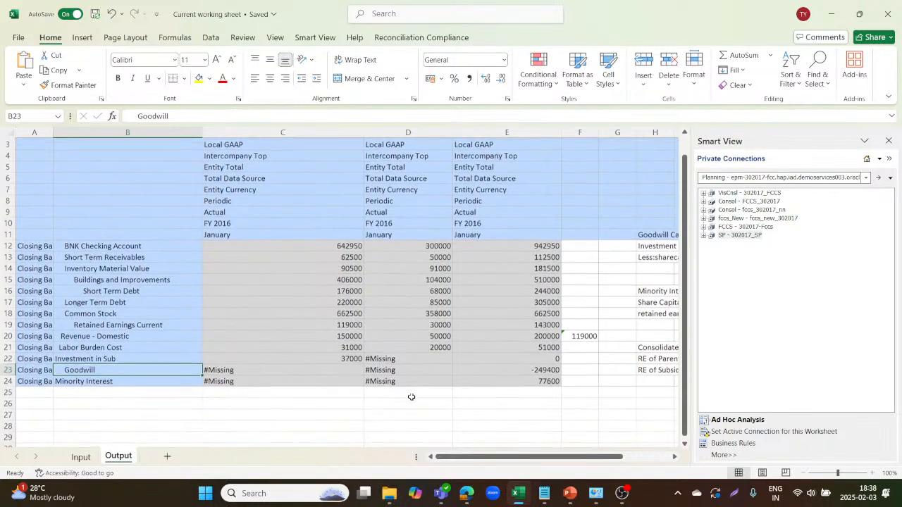
scroll(411, 397, "right", 1)
scroll(411, 397, "right", 1)
scroll(411, 396, "up", 1)
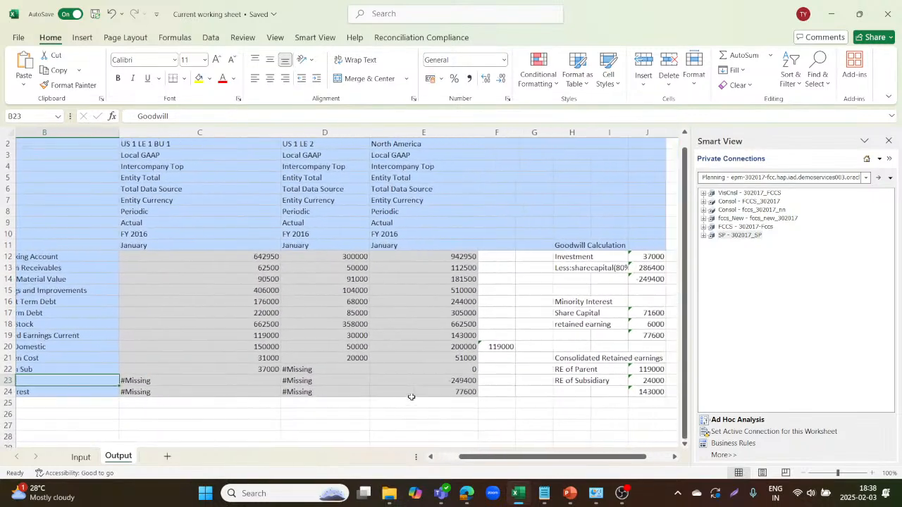
scroll(412, 397, "left", 1)
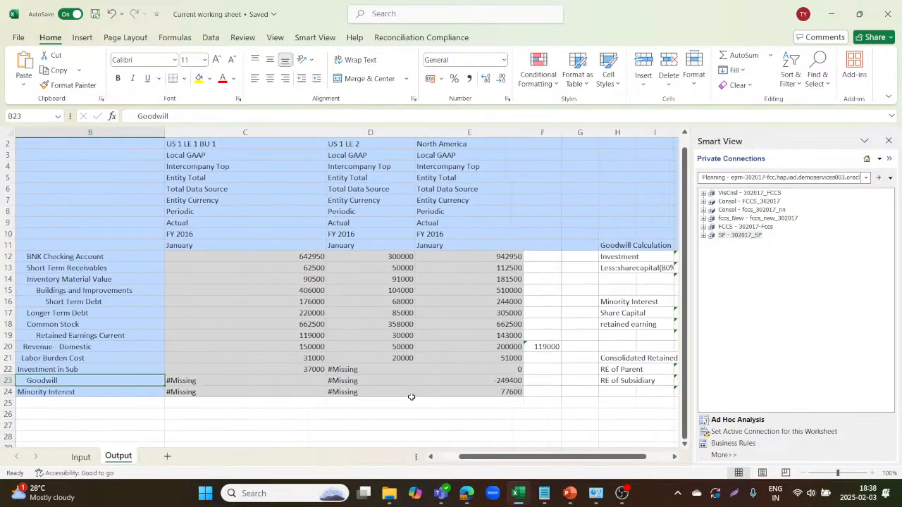
left_click(623, 254)
scroll(569, 359, "right", 2)
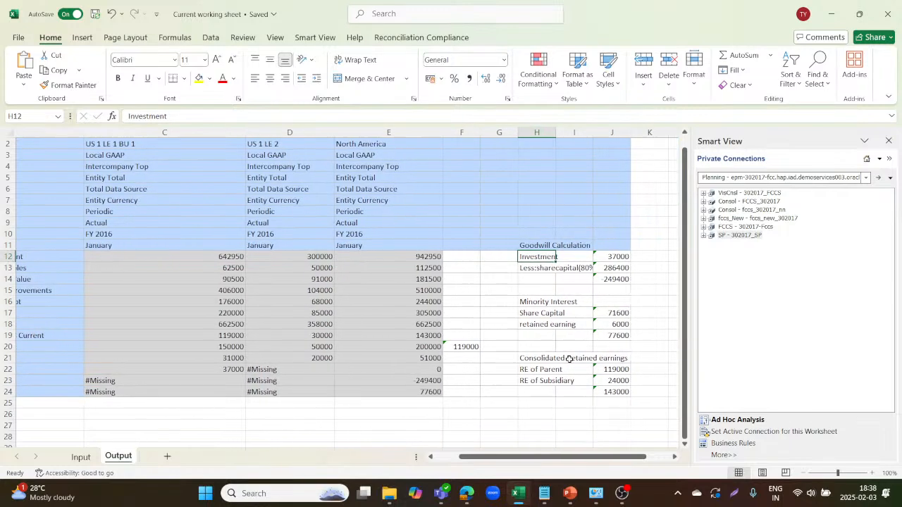
scroll(569, 360, "left", 2)
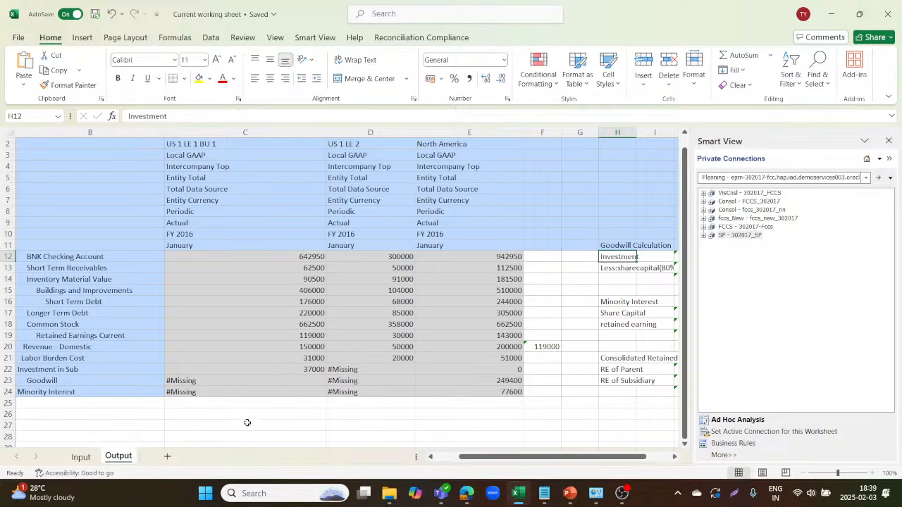
Enter the heading Goodwill in cell C28, below the Output data grid
scroll(341, 396, "down", 2)
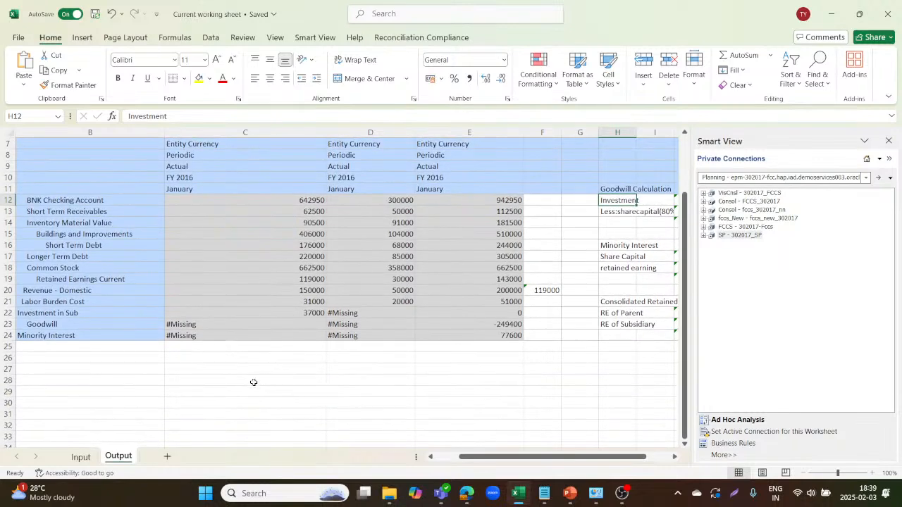
left_click(218, 378)
type("Go")
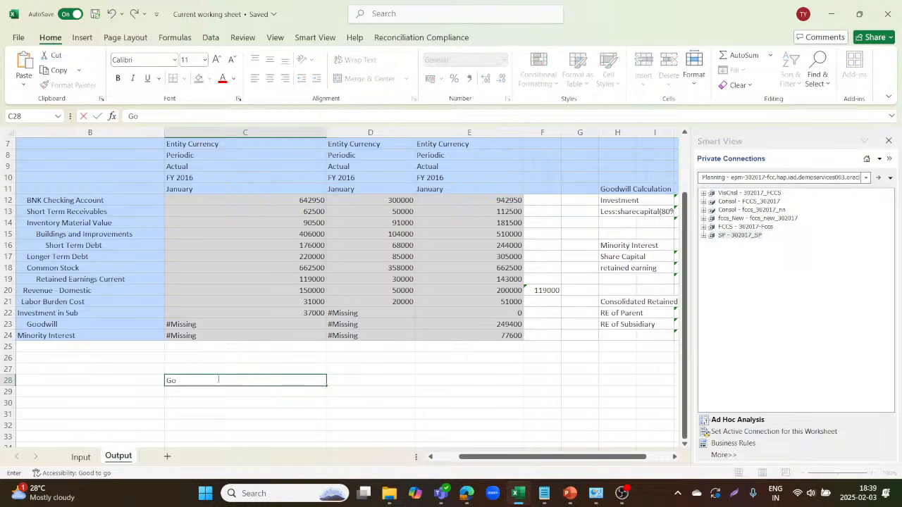
type("odwill")
key("Return")
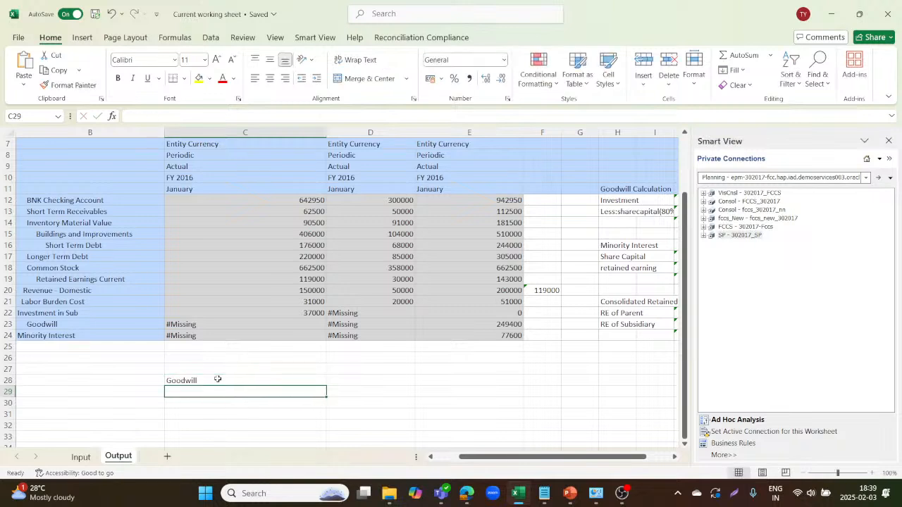
Label C29 investment and link D29 to US 1 LE 1 BU 1's Investment in Sub amount in C22
type("investme")
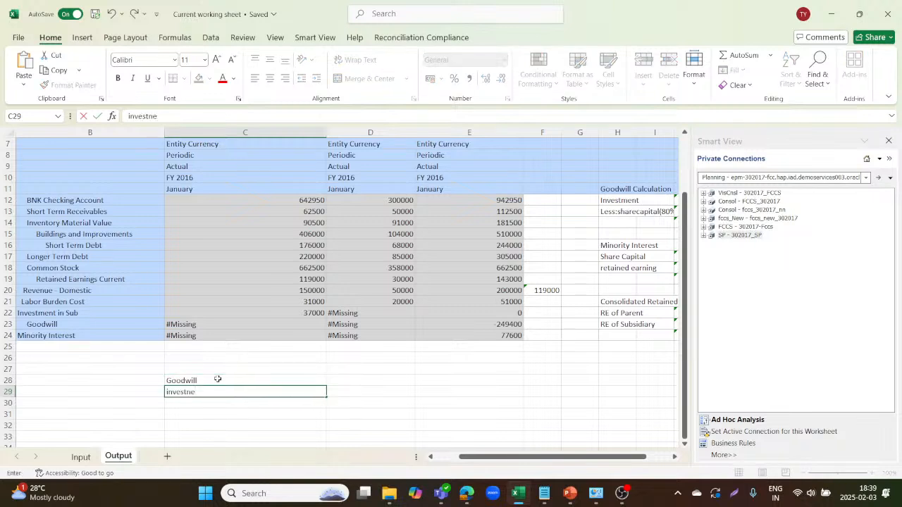
key("BackSpace")
key("BackSpace")
type("ment")
key("Tab")
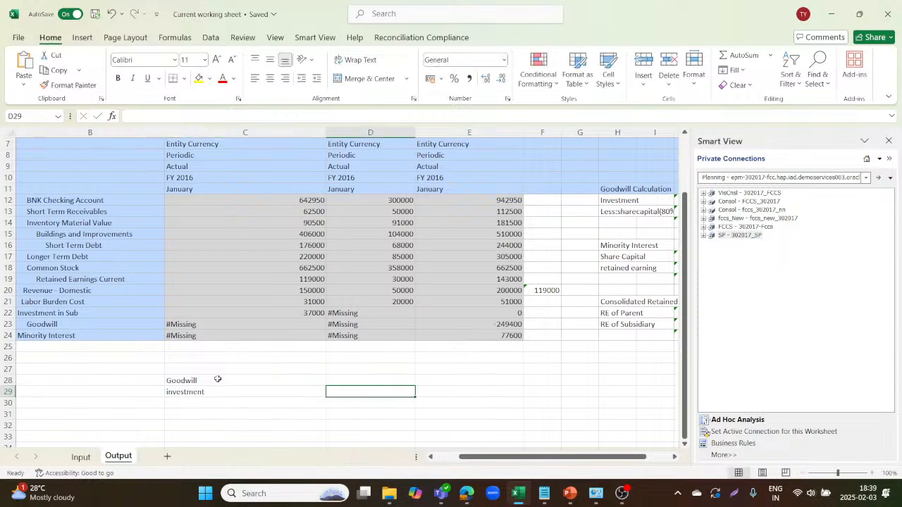
type("=")
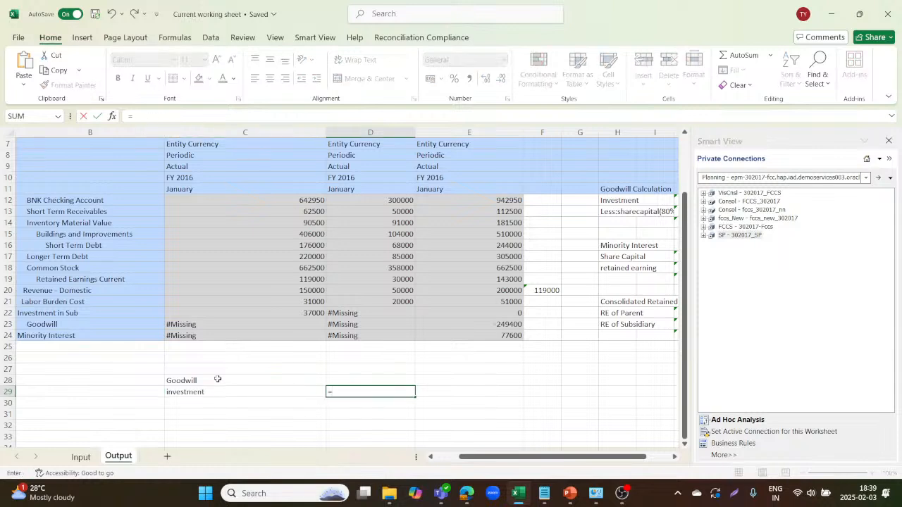
left_click(276, 308)
key("Return")
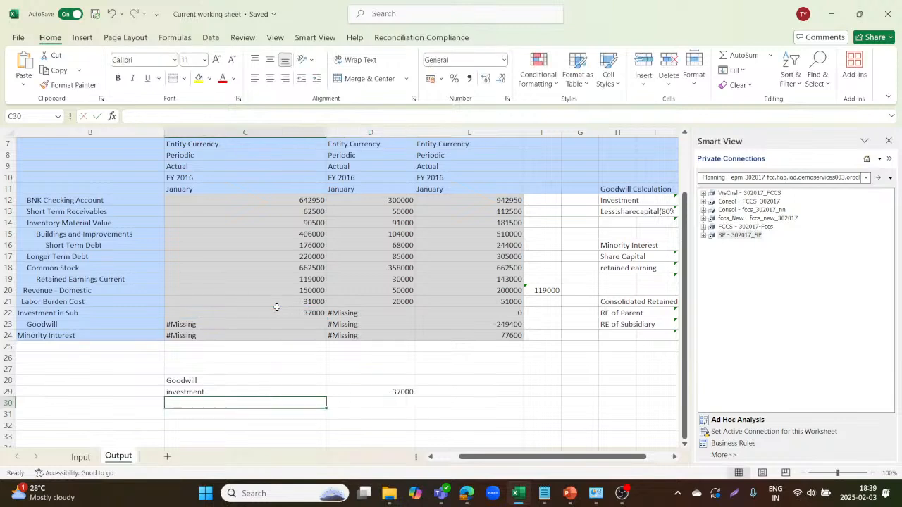
Label C30 Less:SC(80%) and calculate 80% of US 1 LE 2's Common Stock (D18) in D30
type("Less:SC")
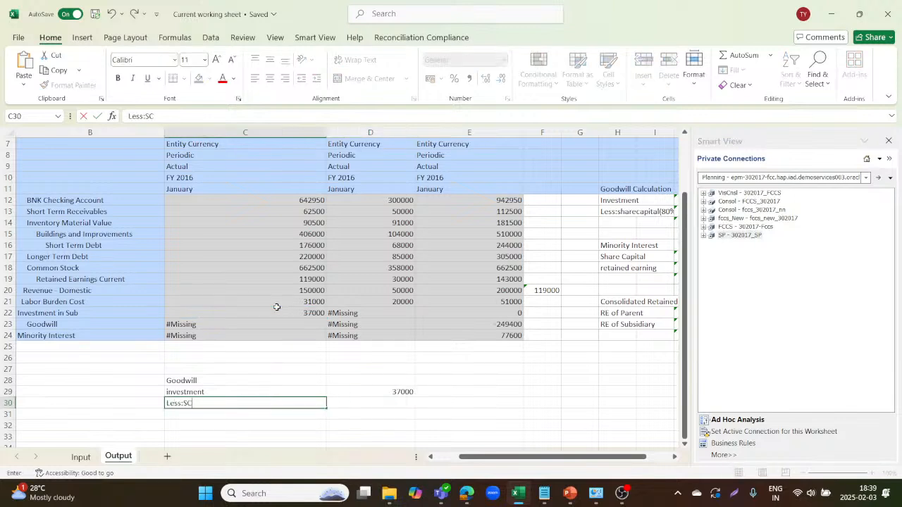
type("(80%)")
left_click(392, 405)
type("=")
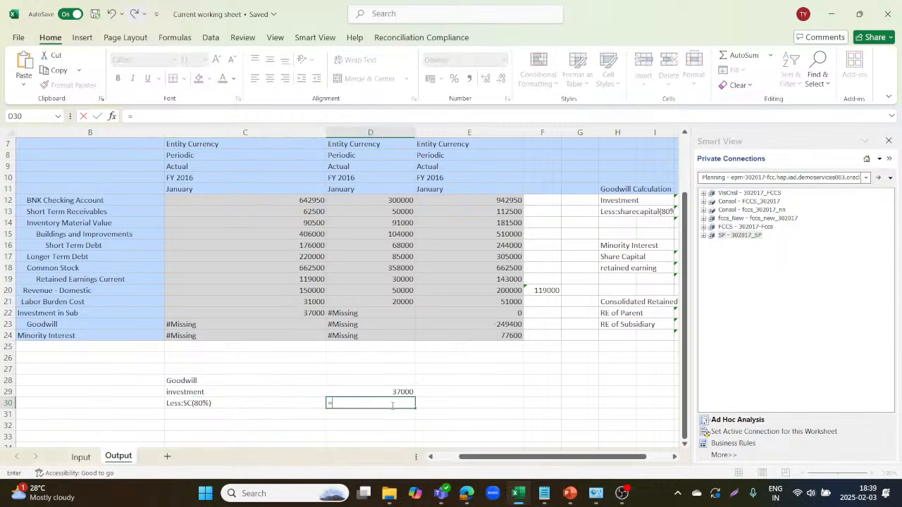
left_click(384, 271)
type("*")
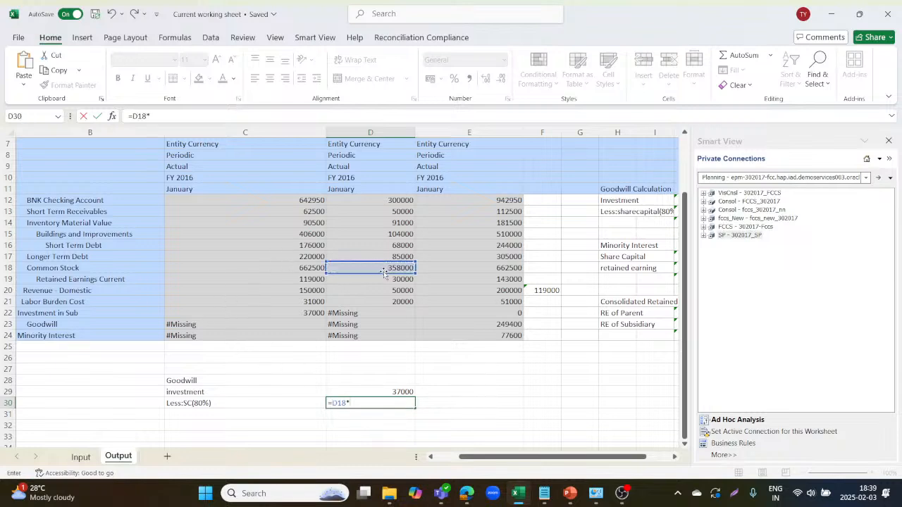
key("Return")
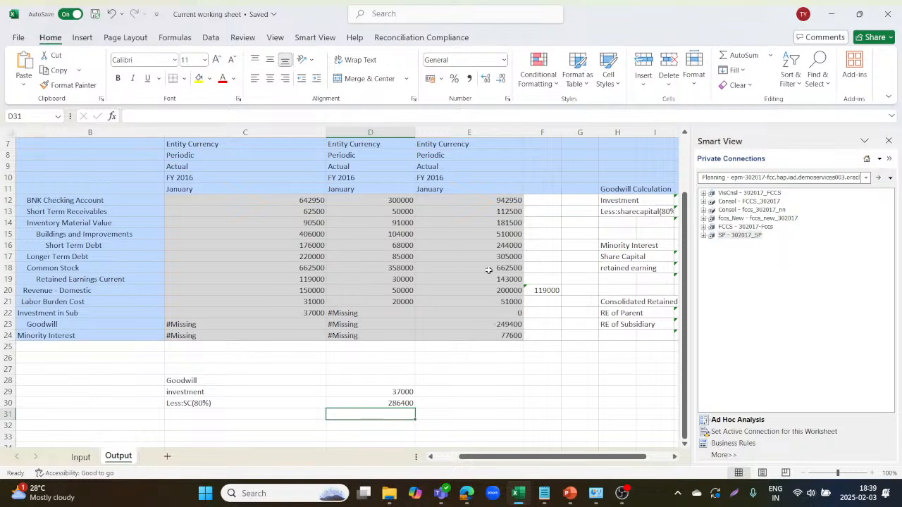
Calculate goodwill in D31 by subtracting the share capital portion in D30 from the investment in D29
scroll(597, 336, "right", 2)
scroll(597, 335, "left", 2)
type("=")
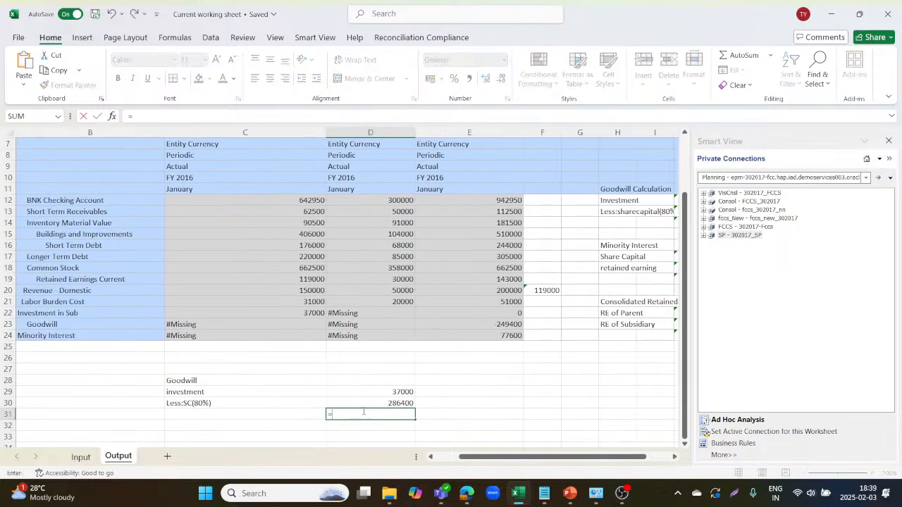
left_click(403, 390)
type("-")
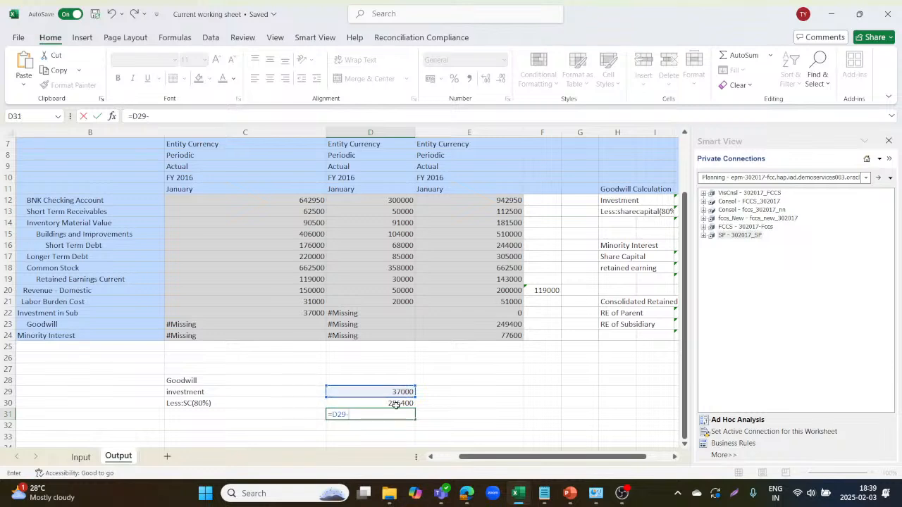
left_click(396, 405)
key("Return")
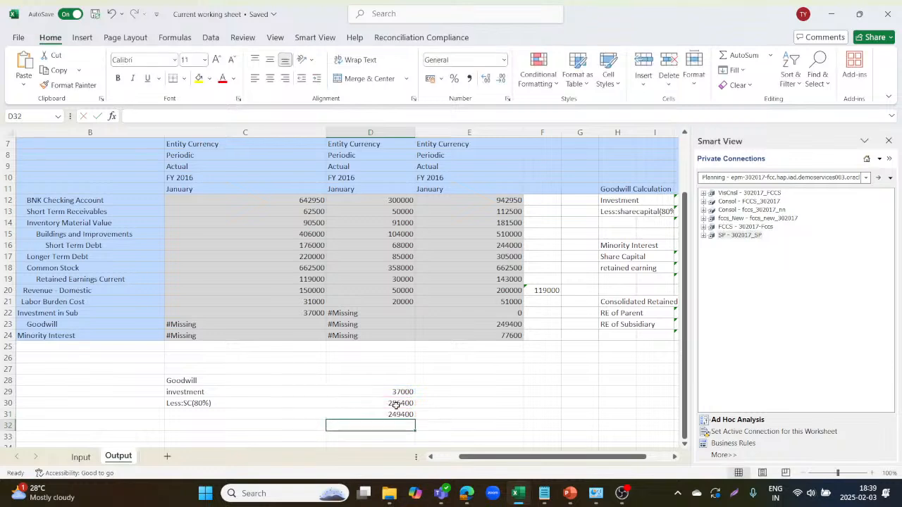
Check North America's Goodwill against the manual calculation in D31, and check its Investment in Sub amount
left_click(477, 328)
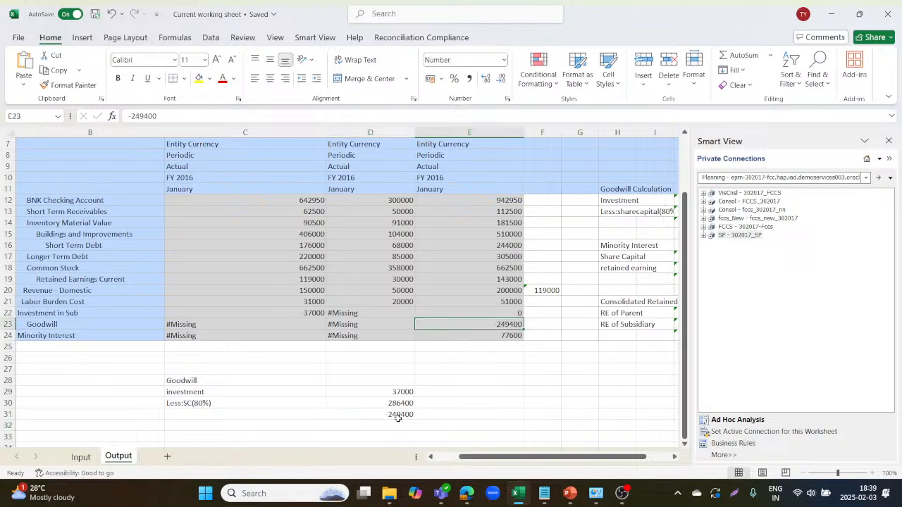
left_click(122, 322)
left_click(132, 313)
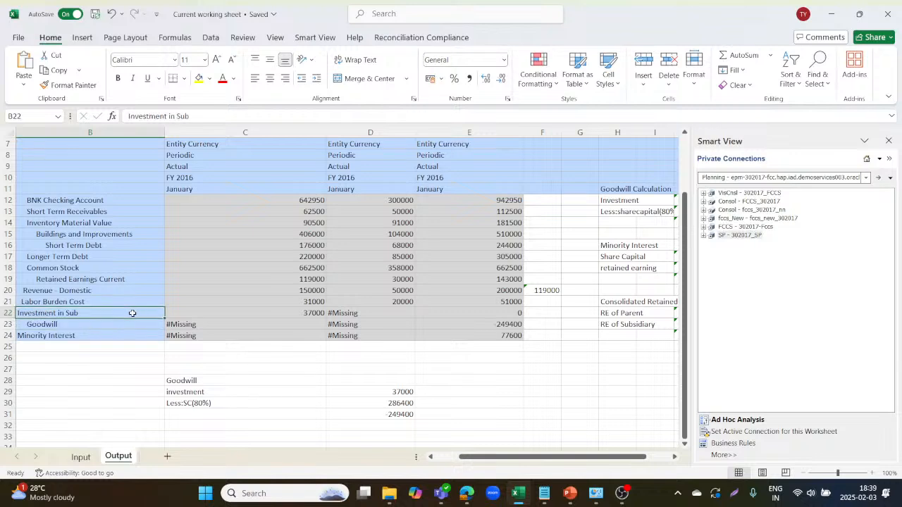
left_click(486, 317)
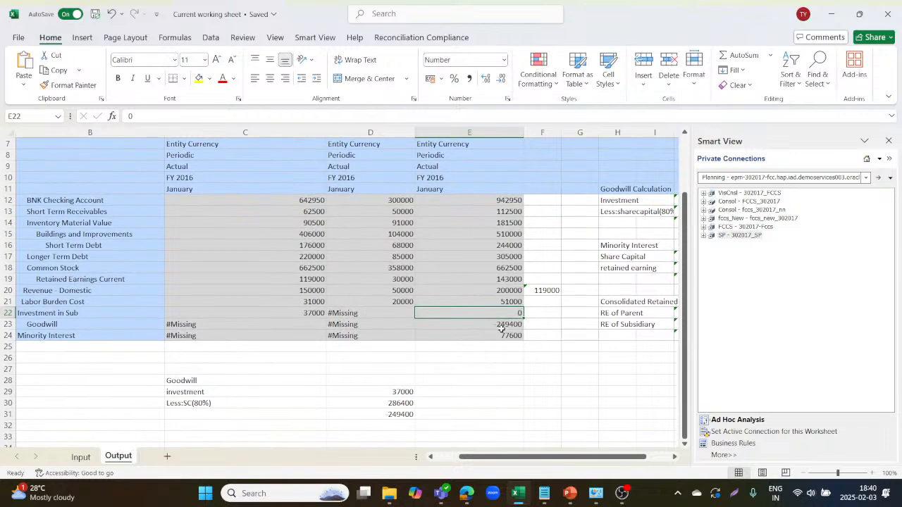
Review the share capital and retained earning lines of the Minority Interest calculation block in columns H to J
scroll(501, 329, "down", 1)
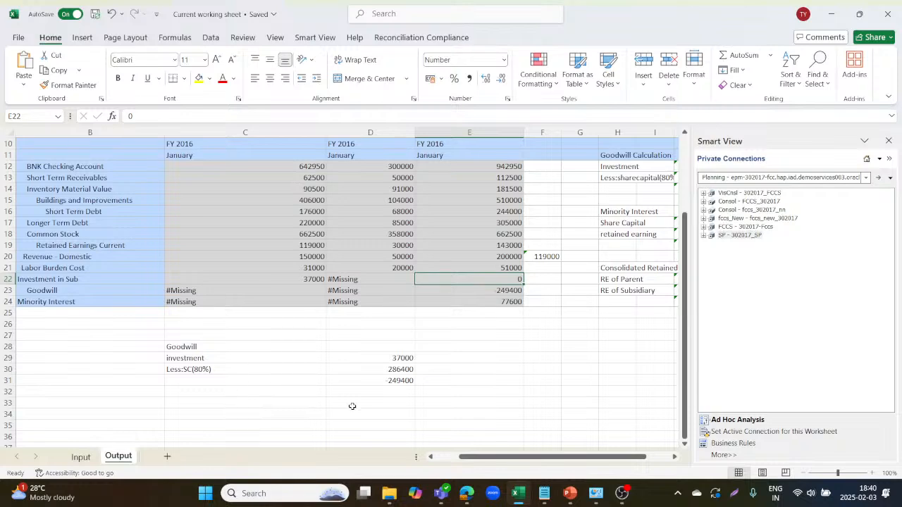
scroll(352, 407, "up", 1)
scroll(353, 406, "right", 1)
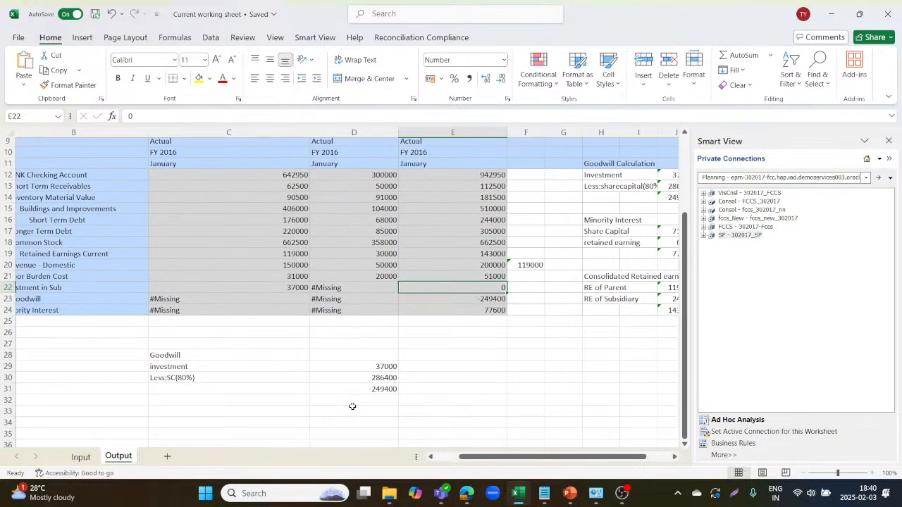
scroll(352, 406, "left", 1)
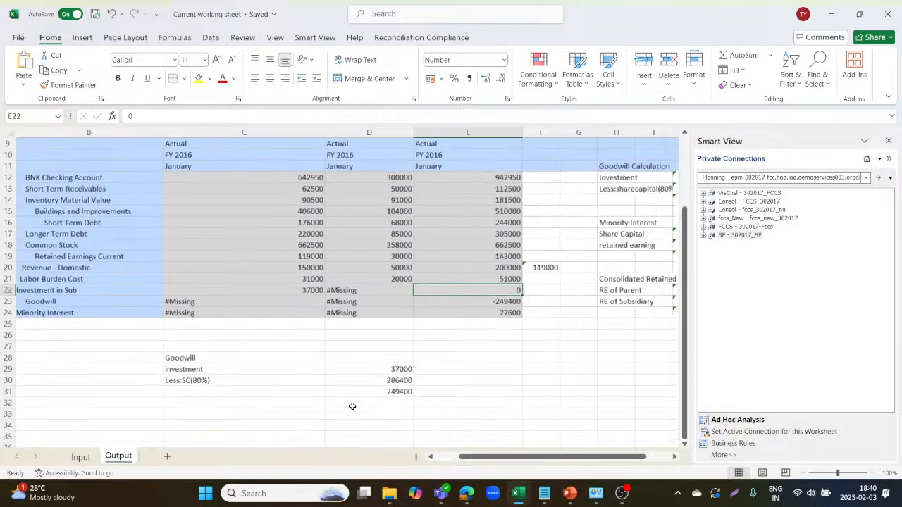
scroll(352, 407, "right", 8)
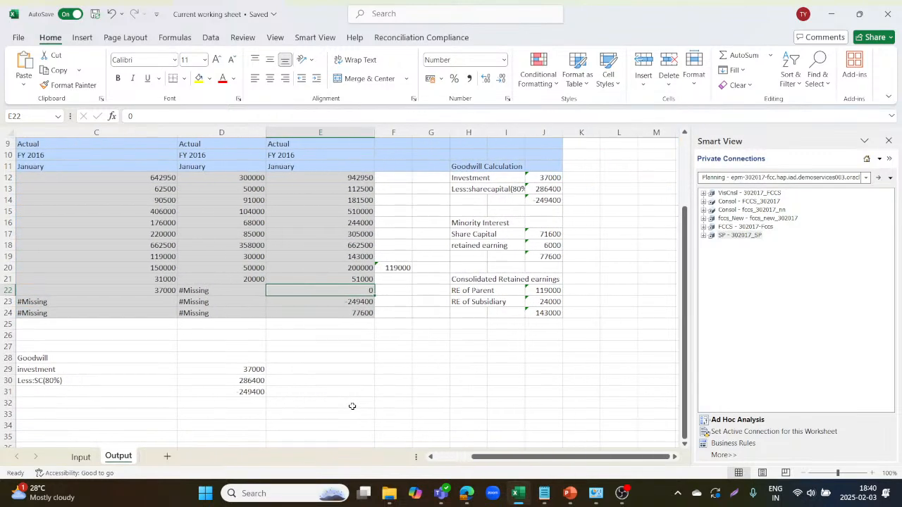
left_click(477, 234)
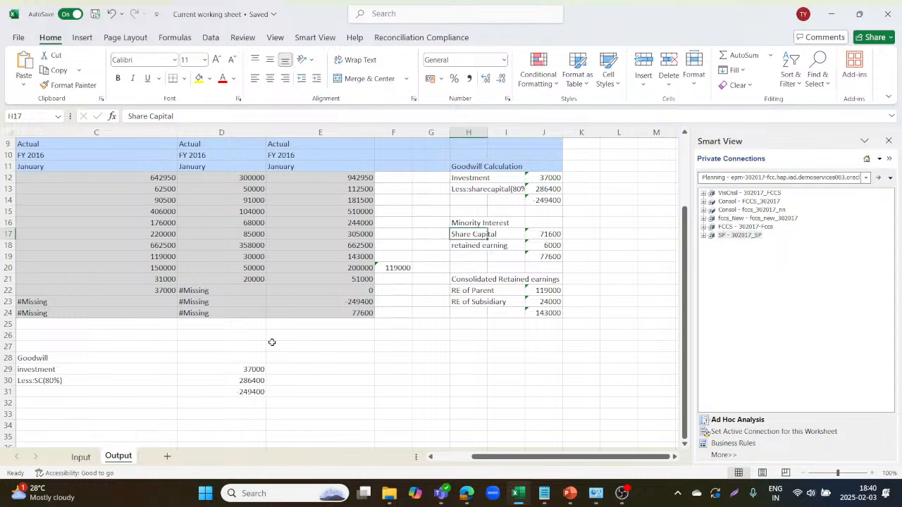
Add the heading Minority Interest in C33, below the manual goodwill calculation
scroll(272, 342, "left", 8)
left_click(214, 414)
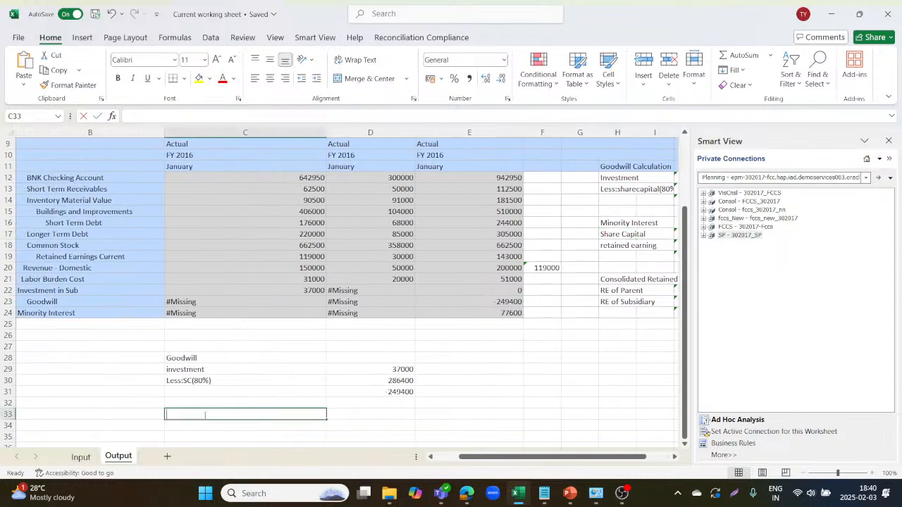
type("Minori")
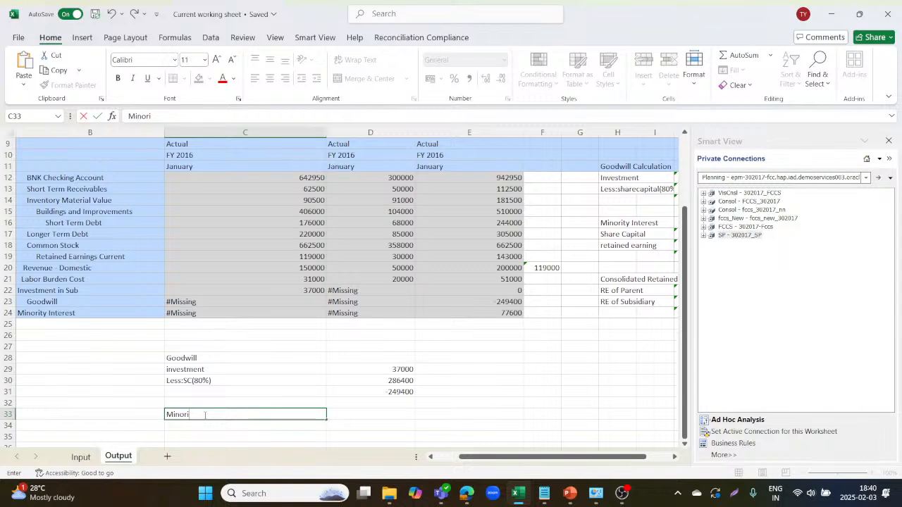
type("ty Interw")
key("Return")
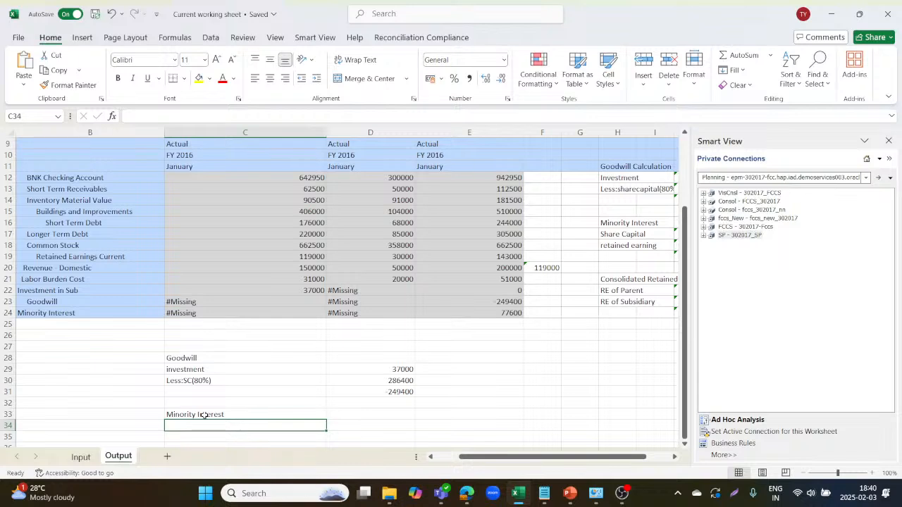
Label C34 Share Capital and calculate 20% of US 1 LE 2's Common Stock (D18) in D34
type("Share")
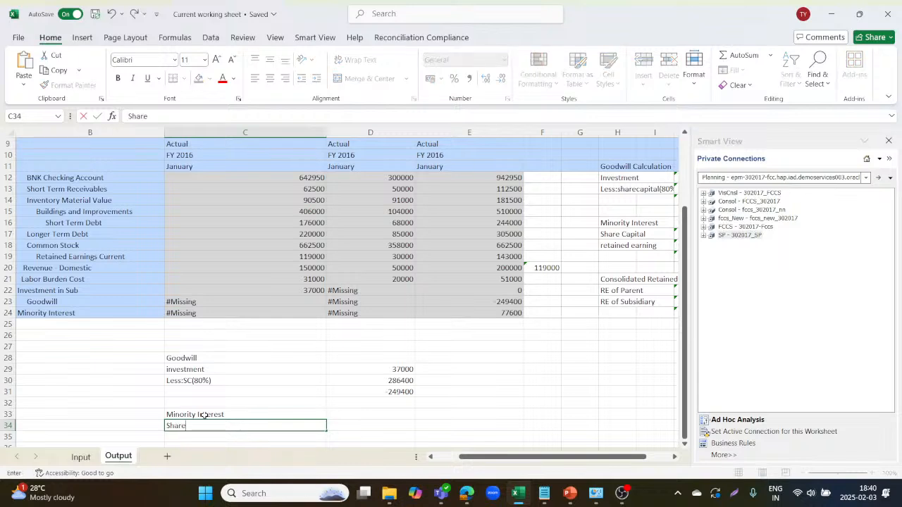
type(" Capital")
key("Tab")
type("=")
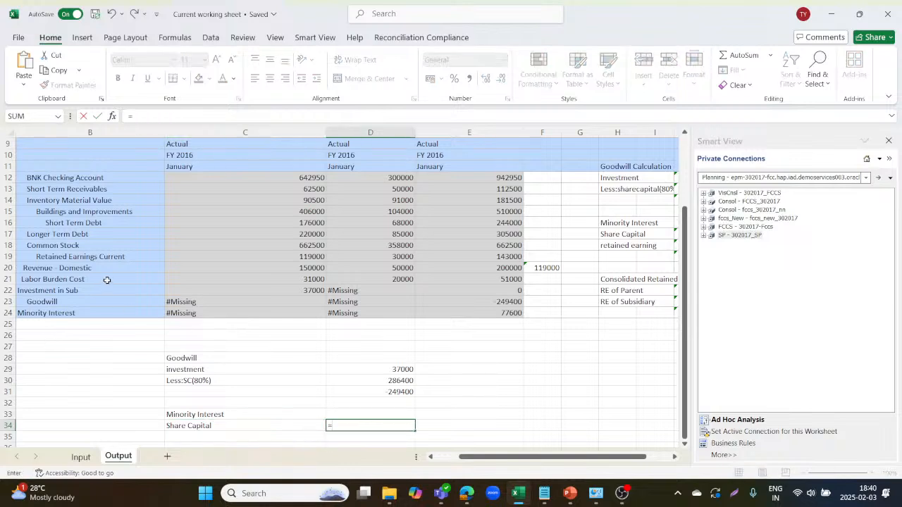
left_click(381, 242)
type("*")
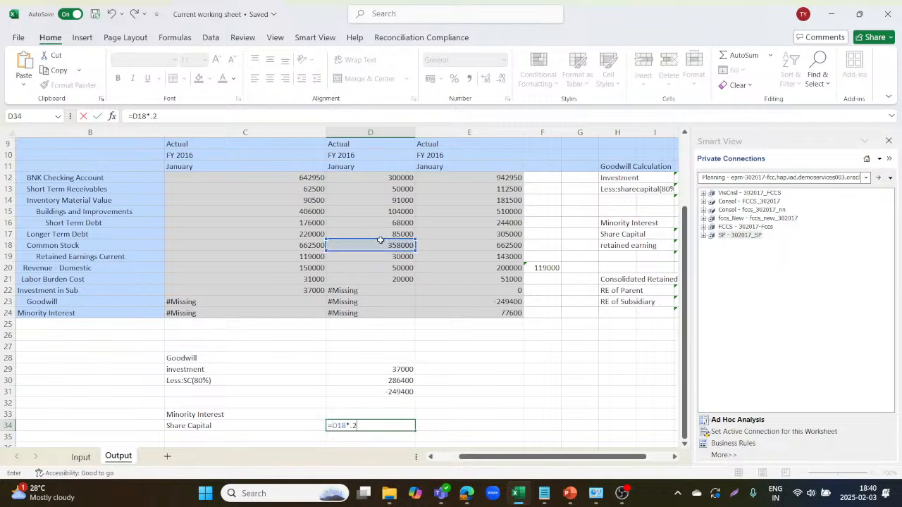
key("Return")
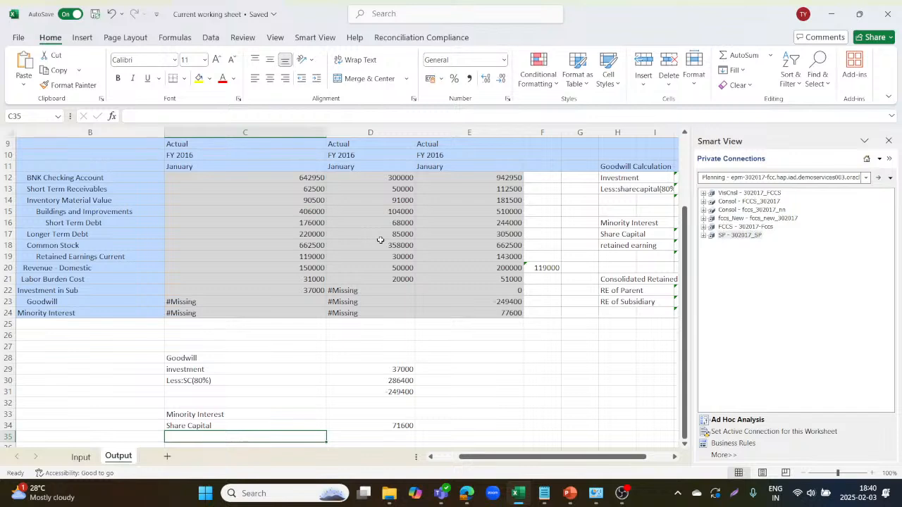
Label C35 RE and calculate 20% of US 1 LE 2's Retained Earnings Current (D19) in D35
type("RE")
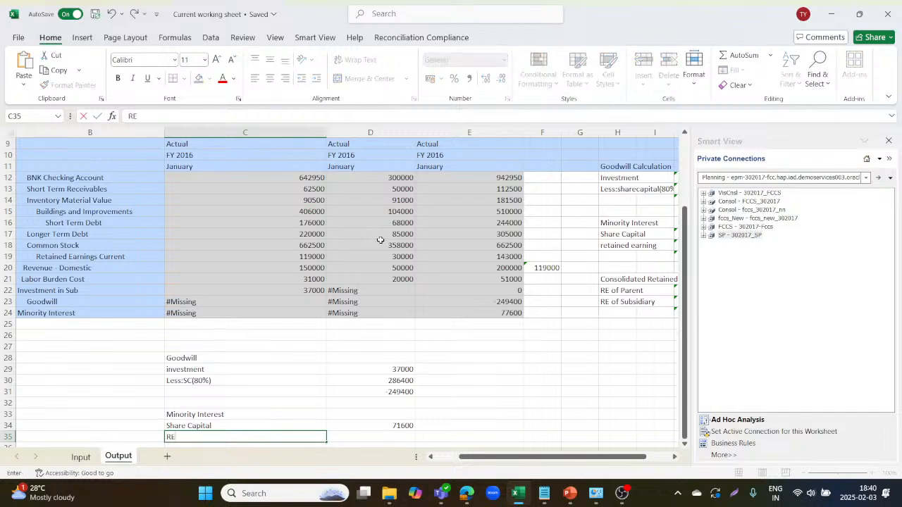
key("Tab")
type("=")
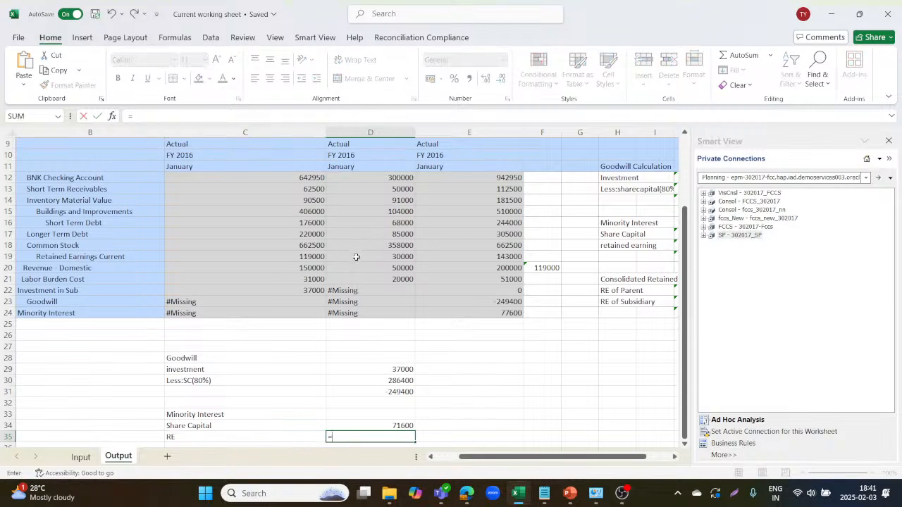
left_click(356, 257)
type("*")
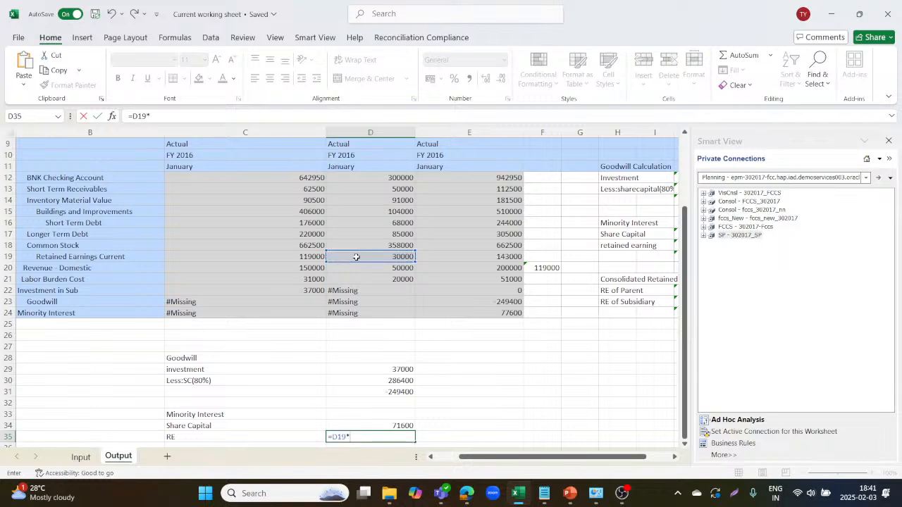
type(".2")
key("Return")
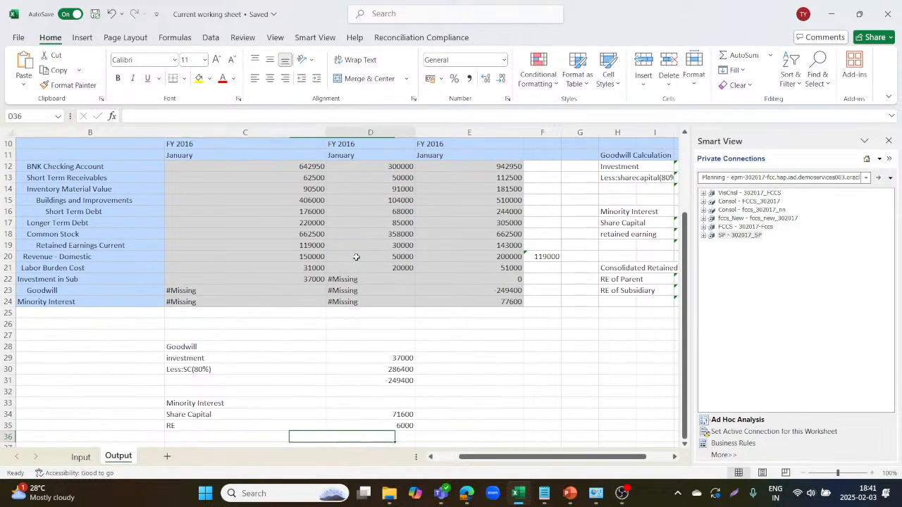
Total the minority interest in D36 by adding the share capital in D34 and the retained earnings in D35
type("=")
key("Up")
key("Up")
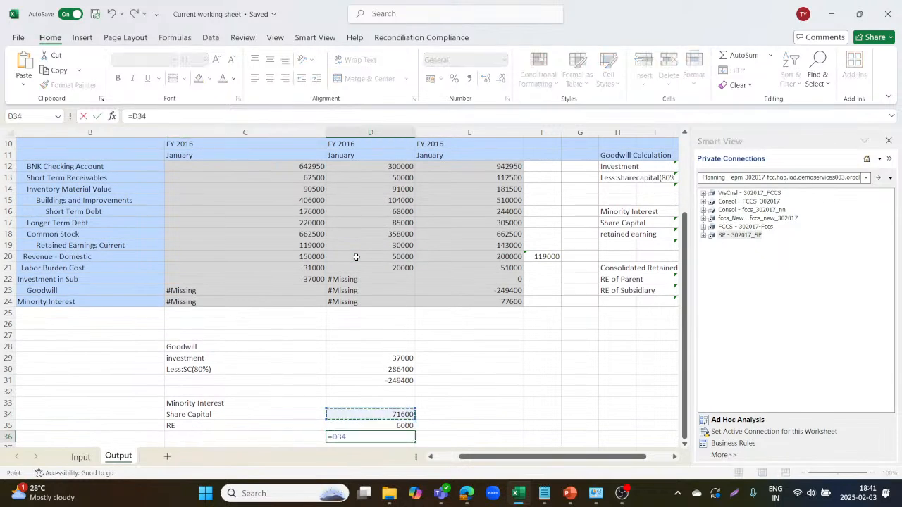
type("+")
key("Up")
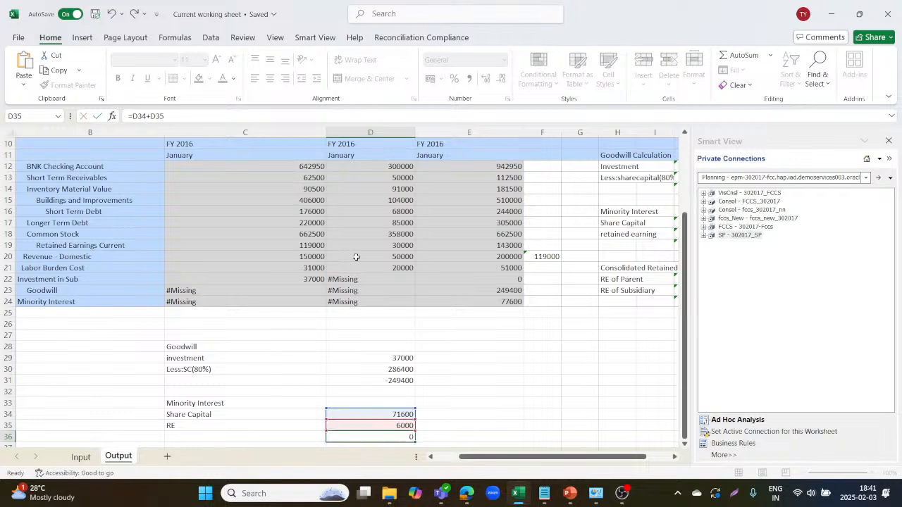
key("Return")
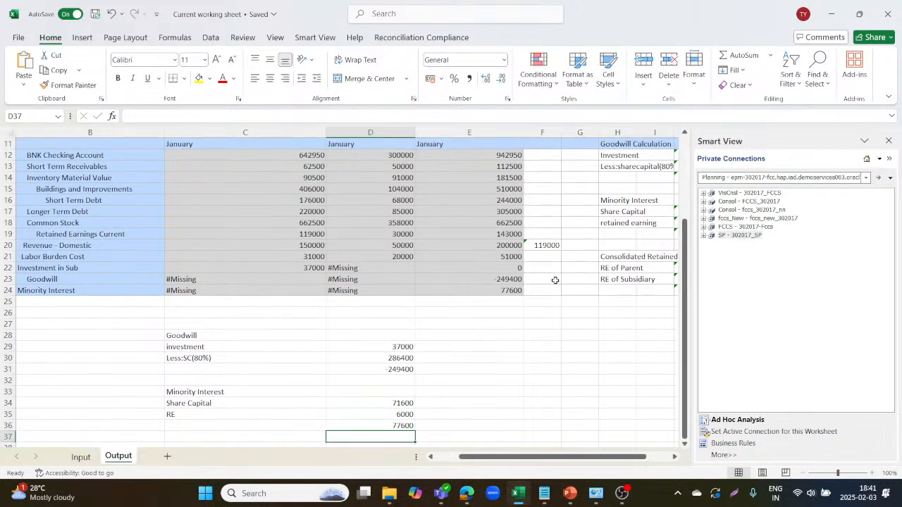
Compare North America's Minority Interest in E24 with the manual total in D36
left_click(505, 289)
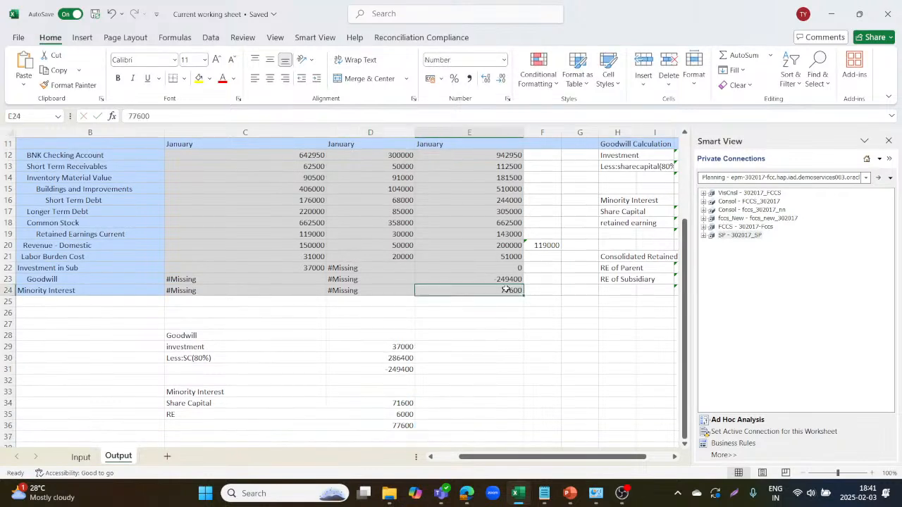
left_click(403, 425)
scroll(425, 434, "down", 1)
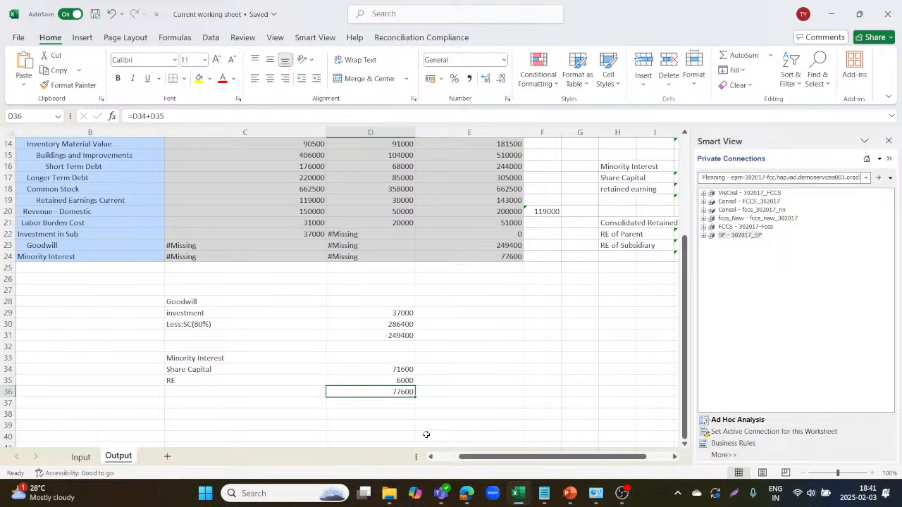
scroll(426, 435, "down", 2)
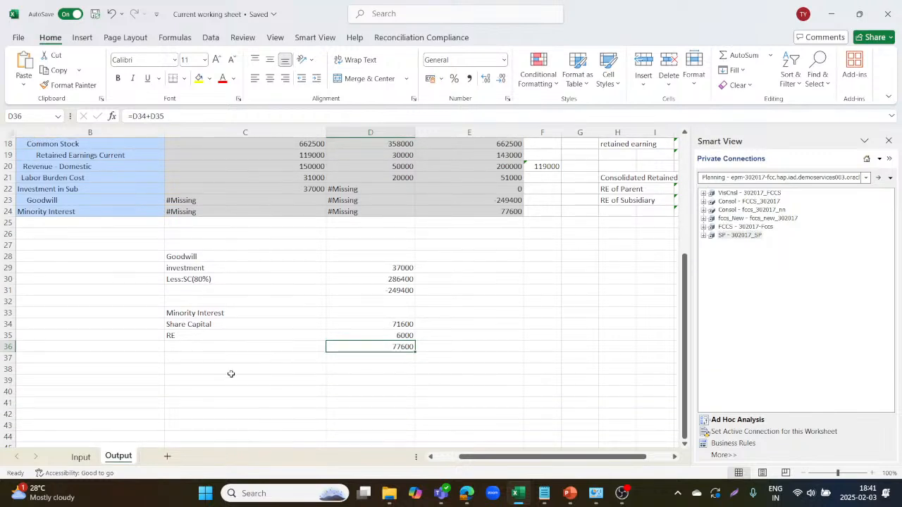
left_click(231, 370)
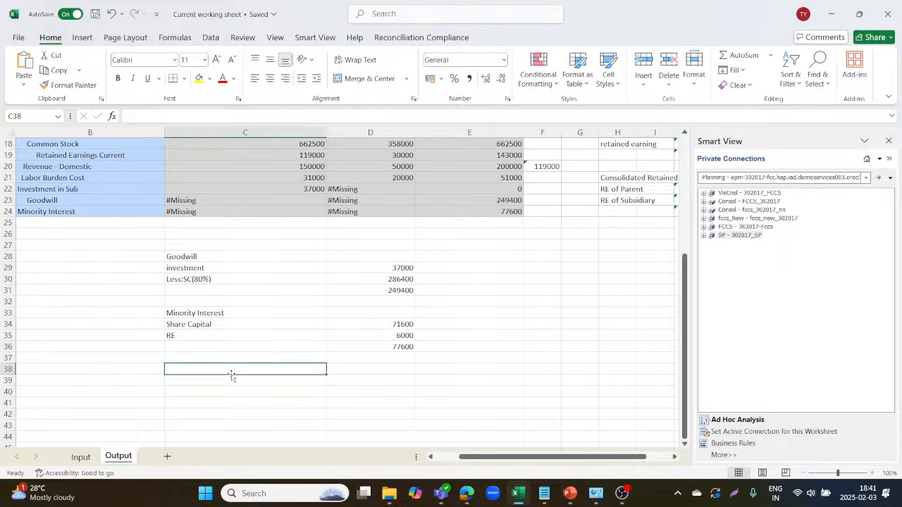
type("C")
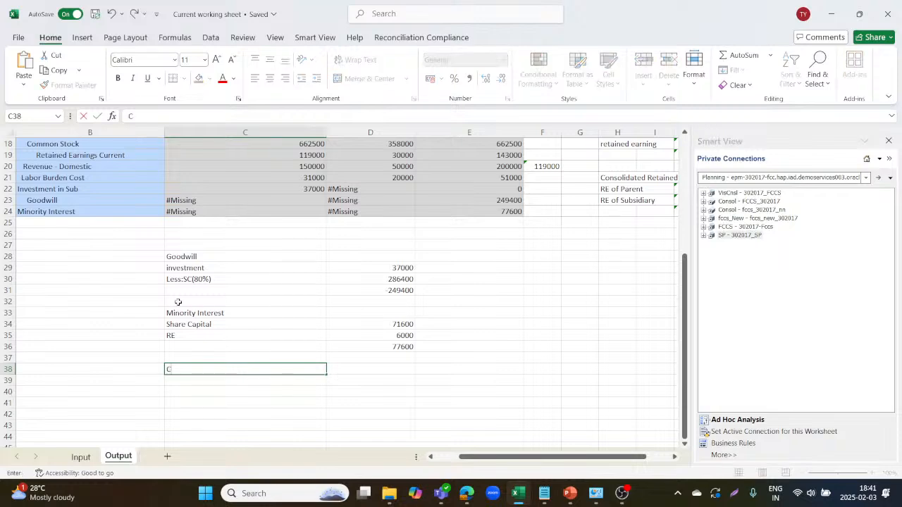
scroll(178, 302, "up", 3)
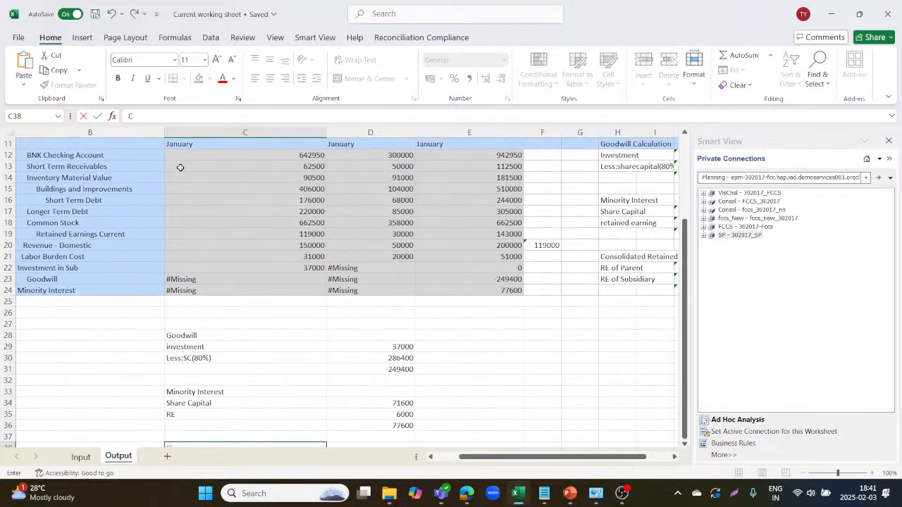
scroll(180, 167, "up", 1)
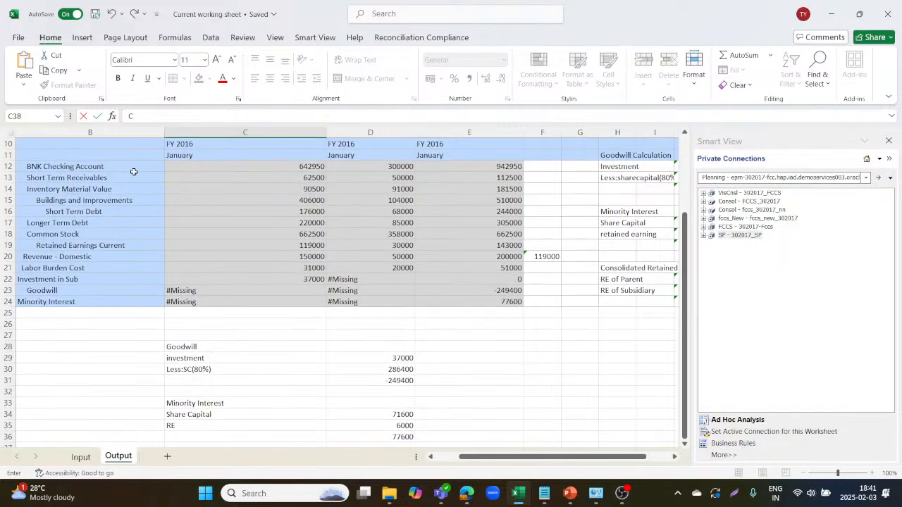
scroll(239, 211, "down", 3)
key("BackSpace")
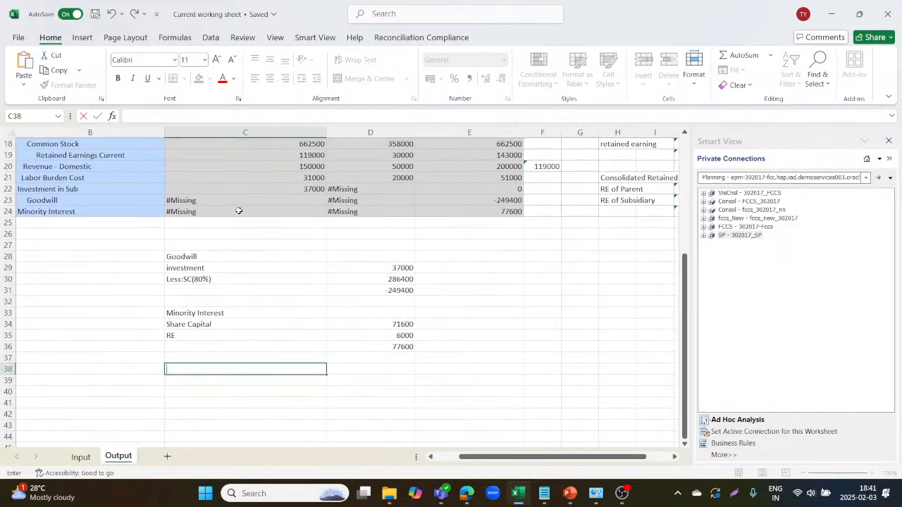
Highlight the entire BNK Checking Account row (row 12) in yellow
scroll(238, 211, "up", 4)
left_click(38, 198)
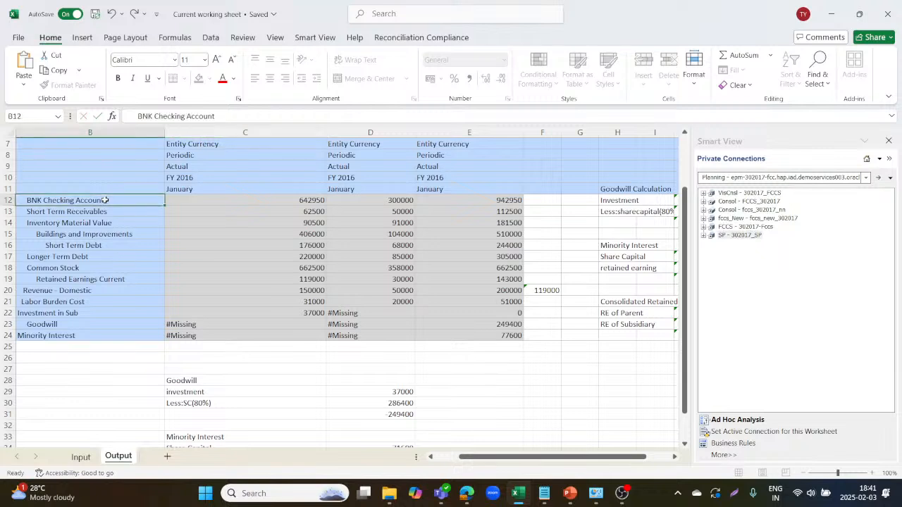
left_click(8, 200)
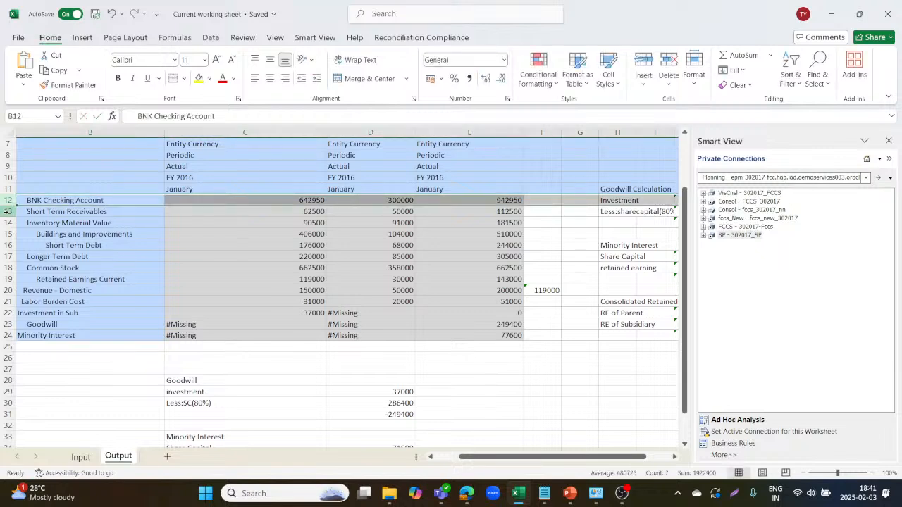
left_click(8, 212)
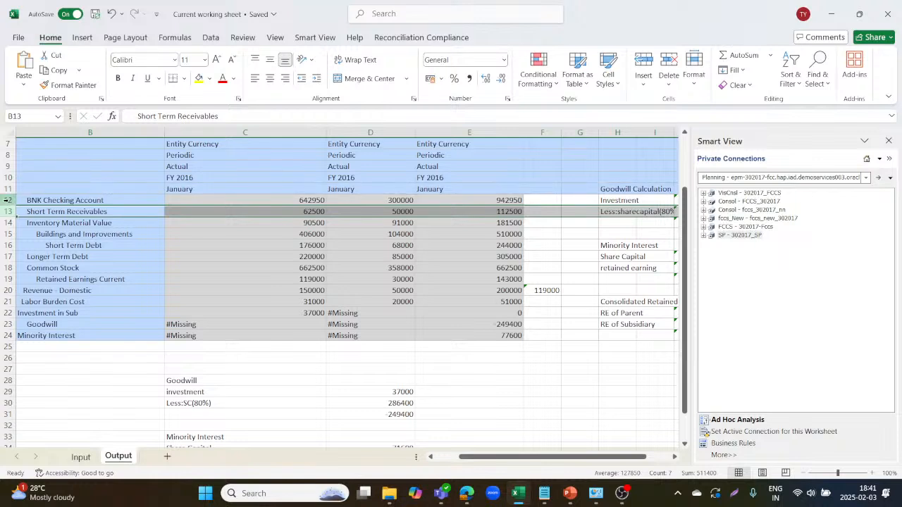
left_click(9, 200)
left_click(198, 78)
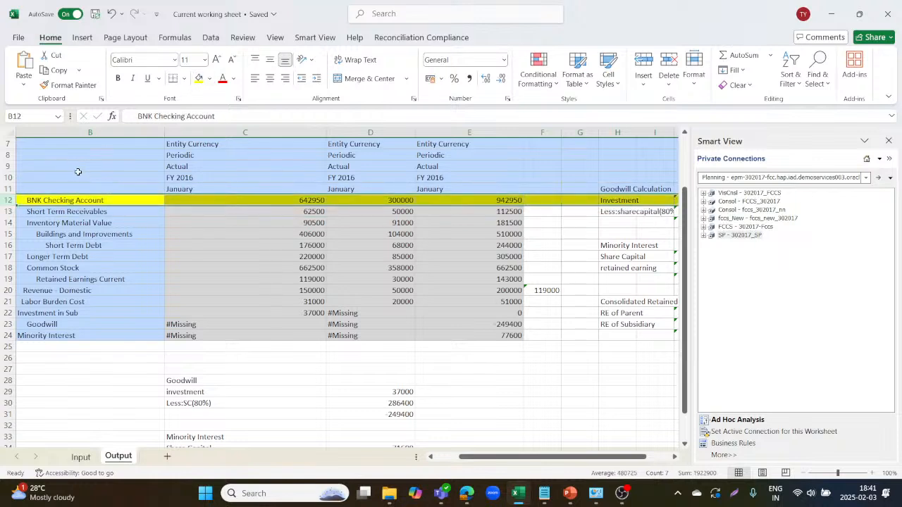
Highlight the Short Term Receivables, Inventory Material Value and Buildings and Improvements rows (13 to 15) in yellow
left_click_drag(8, 212, 195, 289)
left_click(195, 289)
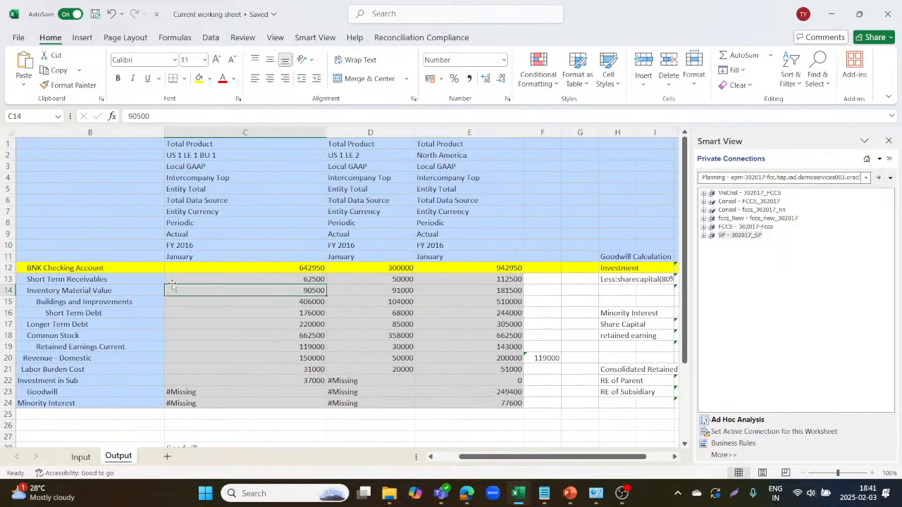
left_click(8, 279)
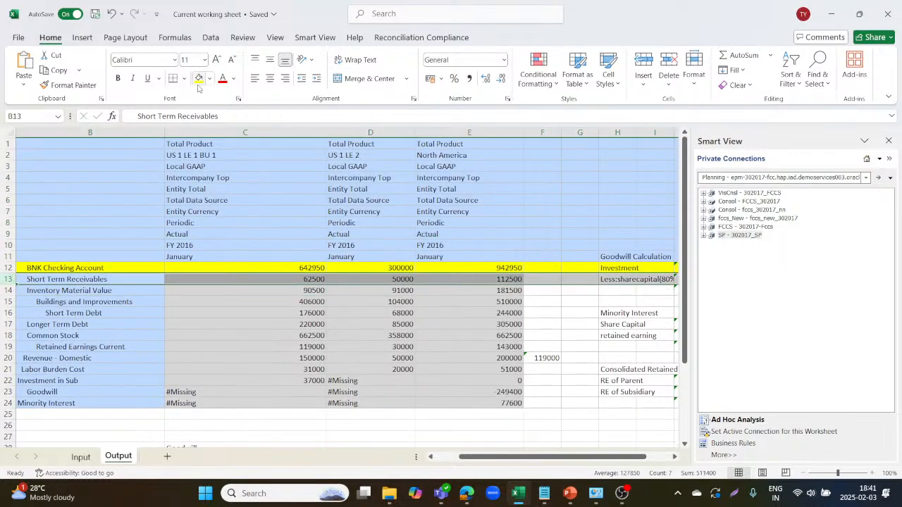
left_click(199, 78)
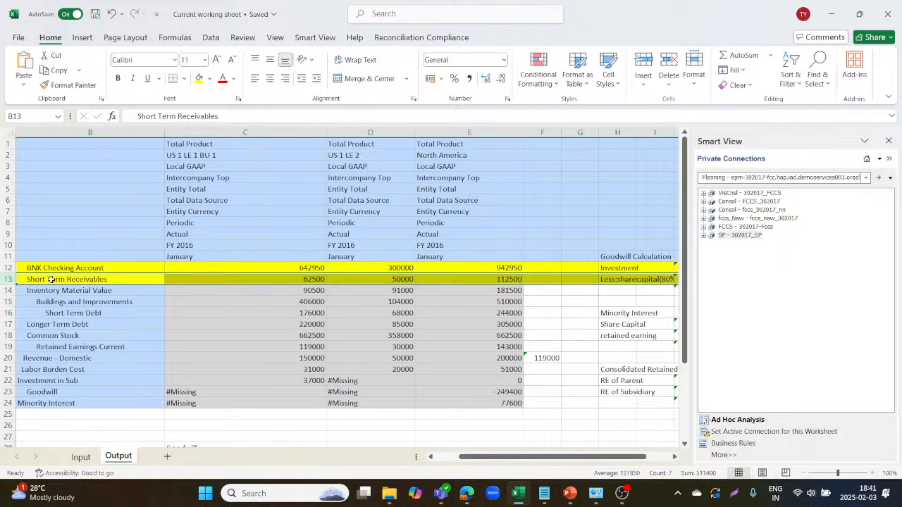
left_click(9, 290)
left_click(199, 79)
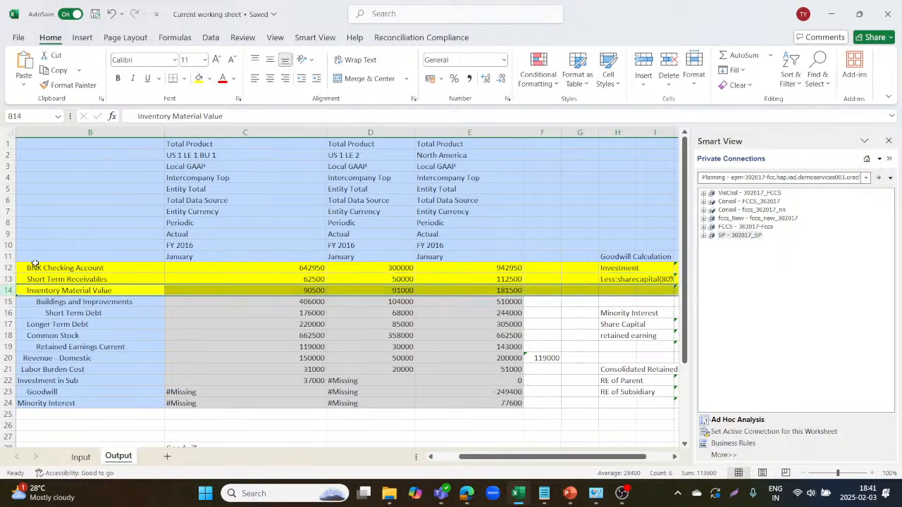
left_click(9, 301)
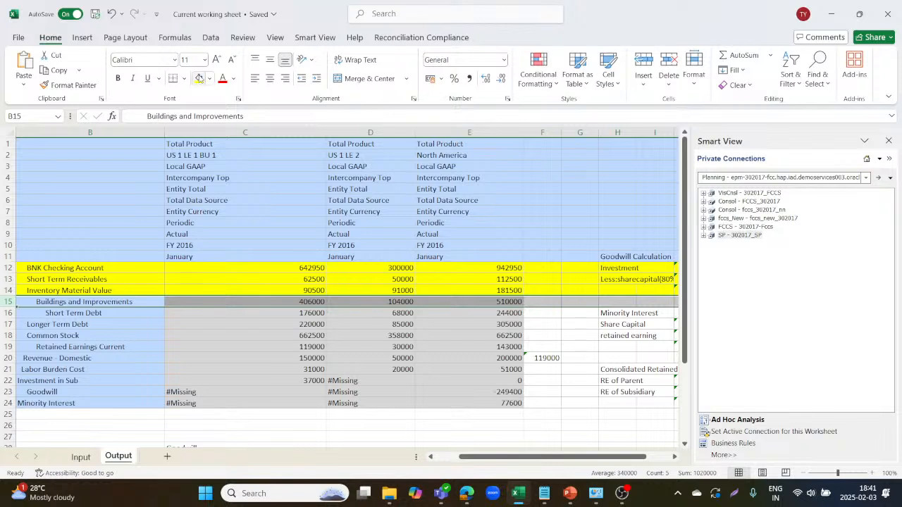
left_click(198, 78)
Highlight the entire Short Term Debt and Longer Term Debt rows (16 and 17) in yellow
left_click(7, 313)
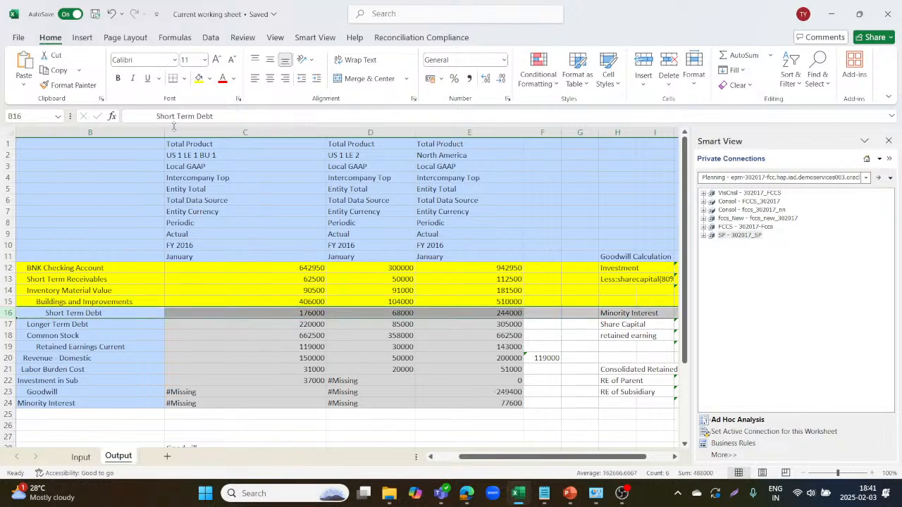
left_click(199, 79)
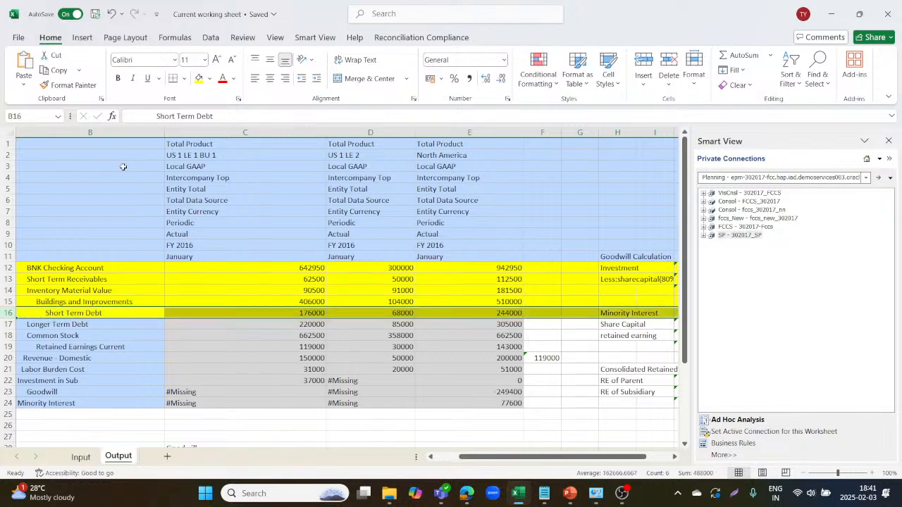
left_click(8, 324)
left_click(198, 78)
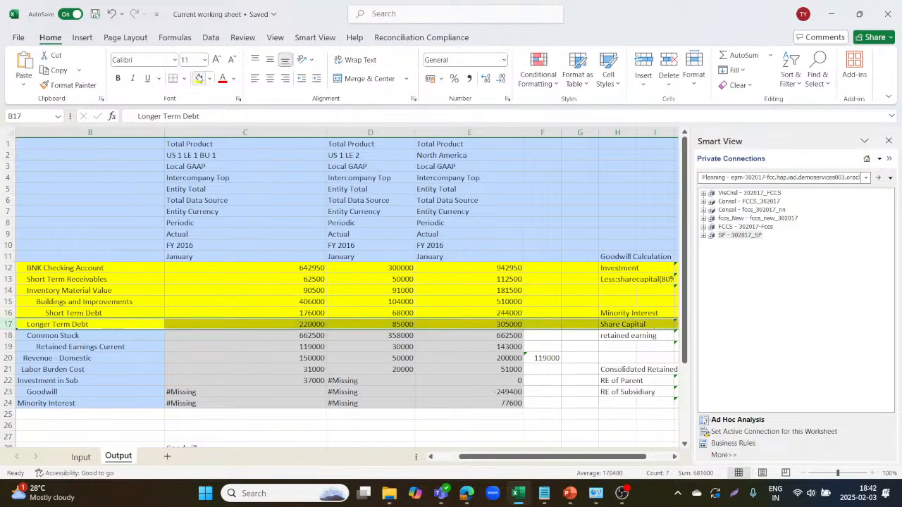
Fill the entire Common Stock row (row 18) with light orange
left_click(11, 336)
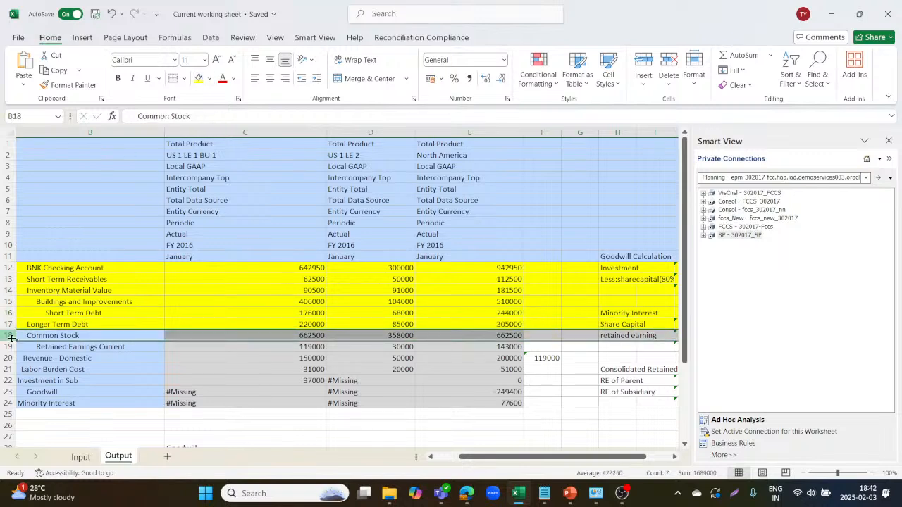
left_click(8, 346)
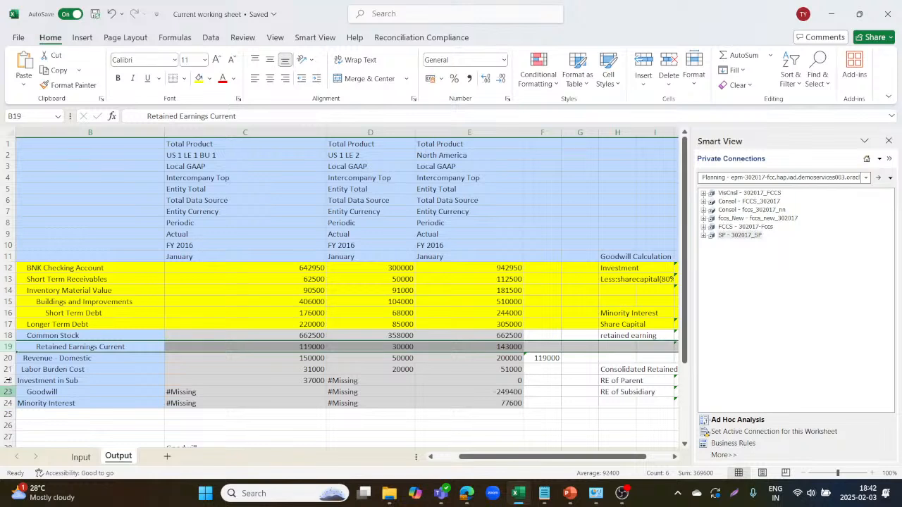
left_click(9, 335)
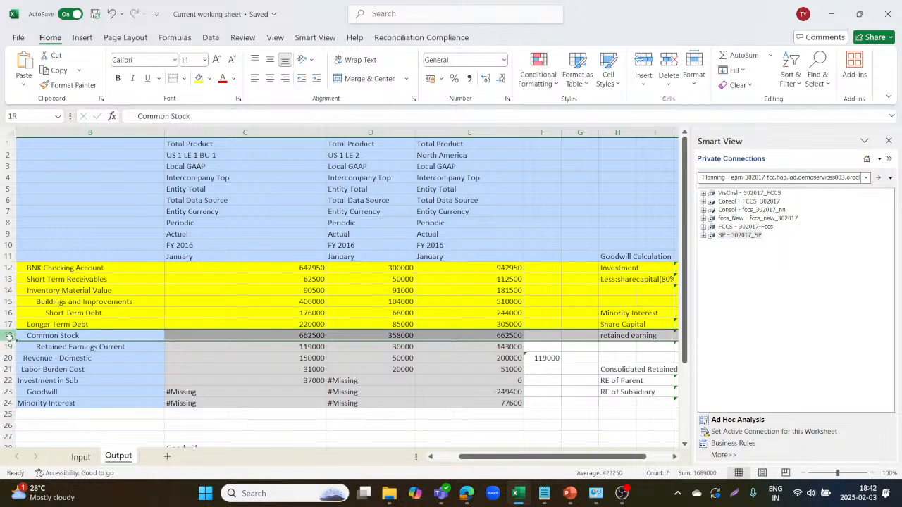
left_click(208, 79)
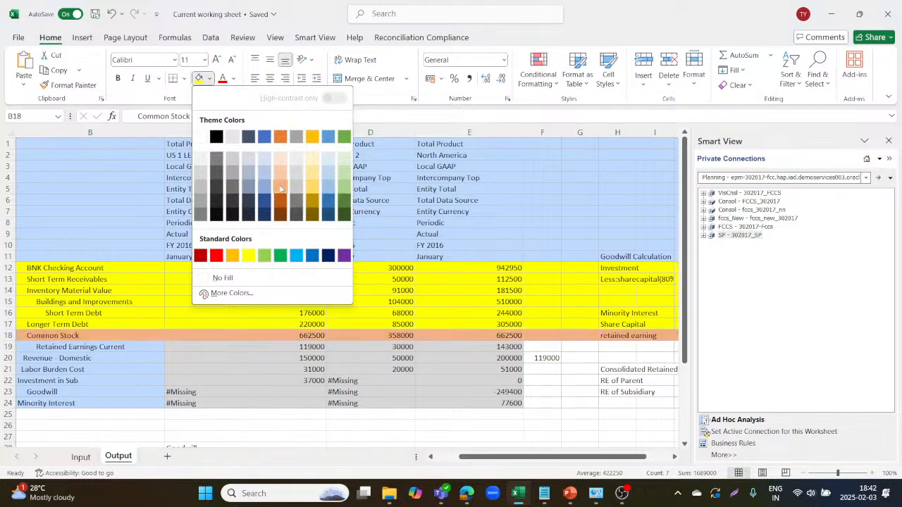
left_click(280, 187)
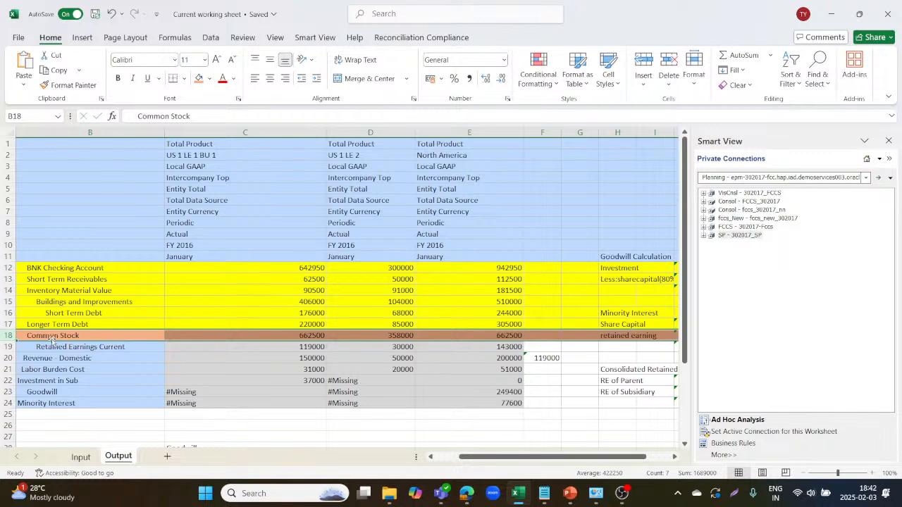
Fill the entire Retained Earnings Current row (row 19) with the standard light green
left_click(8, 347)
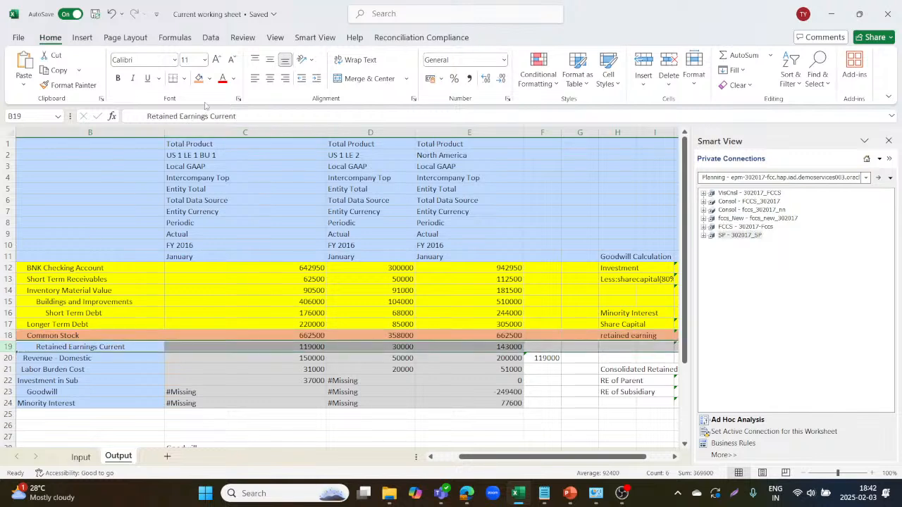
left_click(210, 78)
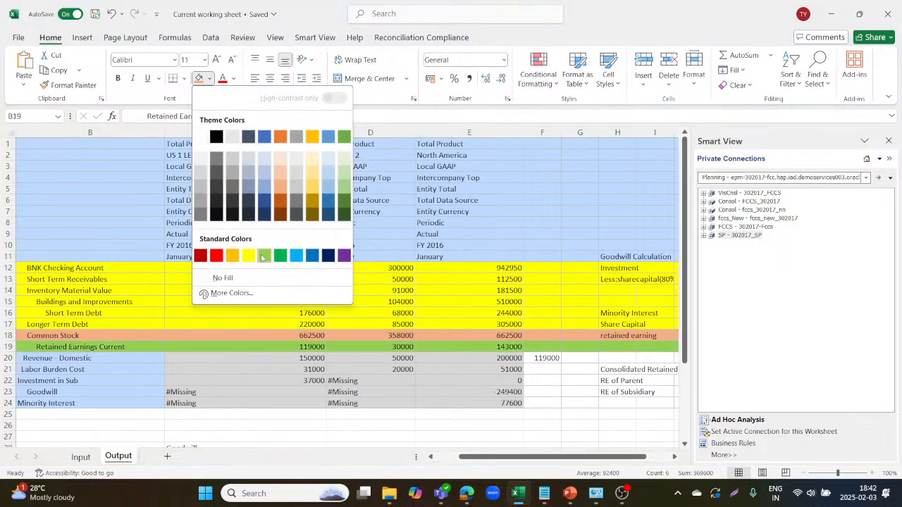
left_click(263, 256)
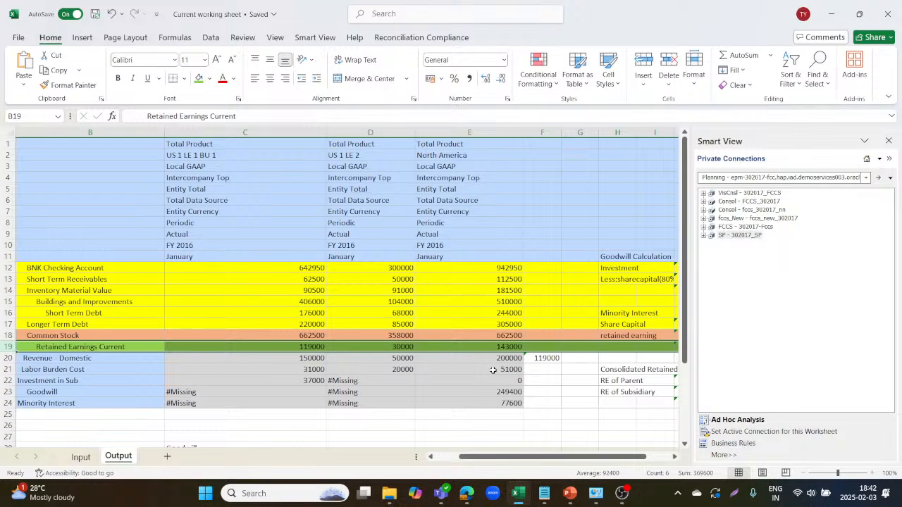
Fill the Investment in Sub, Goodwill and Minority Interest rows (22 to 24) with the same light green
scroll(493, 371, "down", 1)
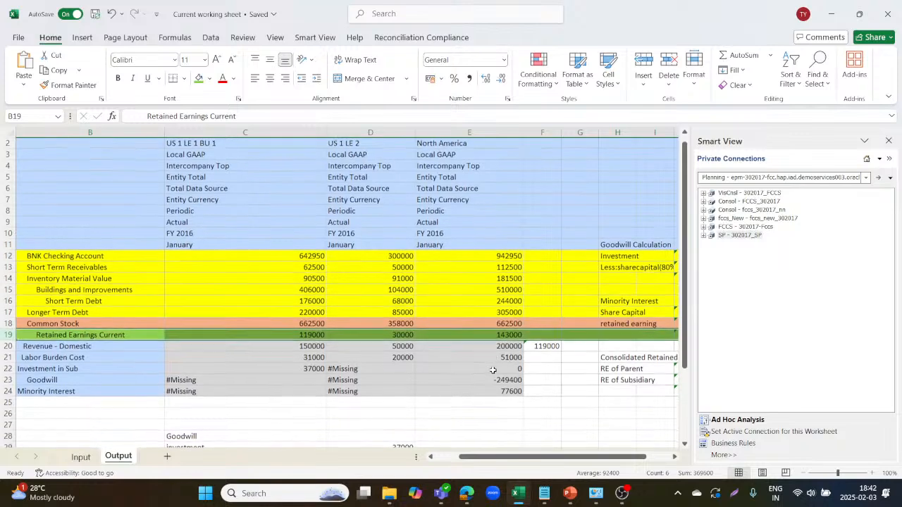
left_click(6, 369)
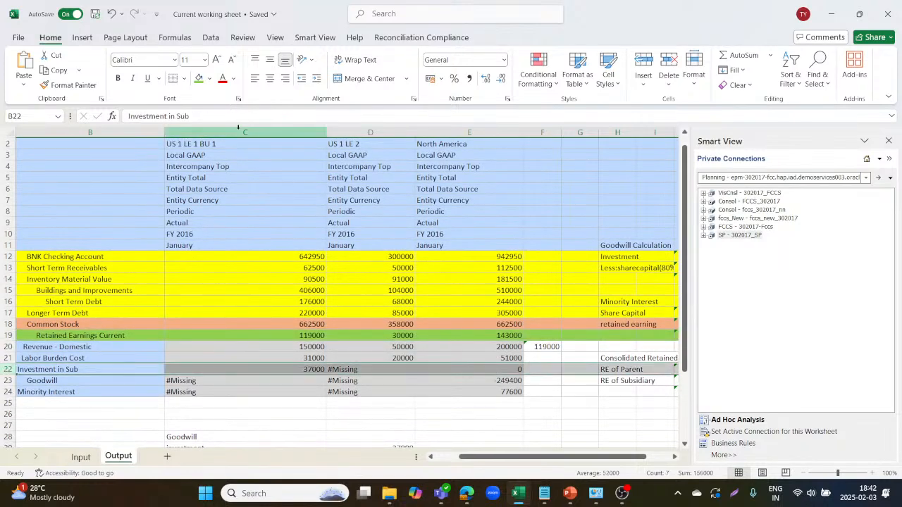
left_click(199, 78)
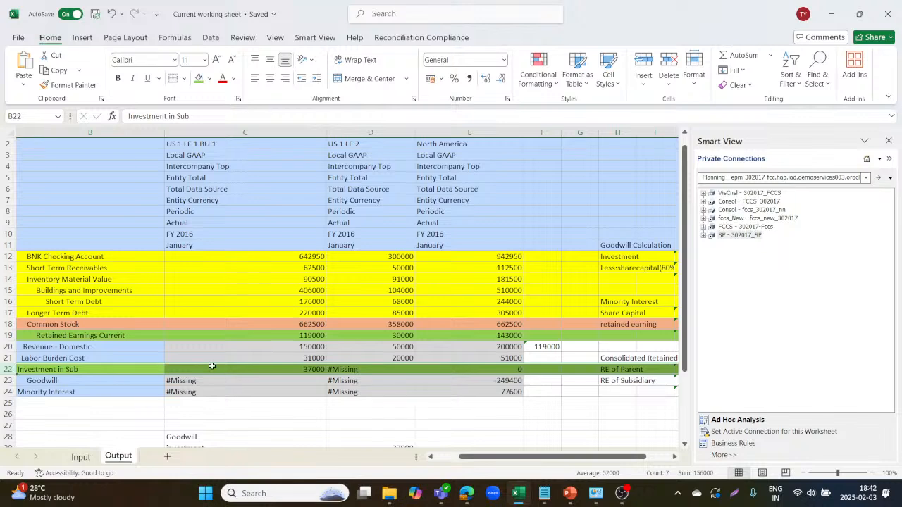
left_click(10, 381)
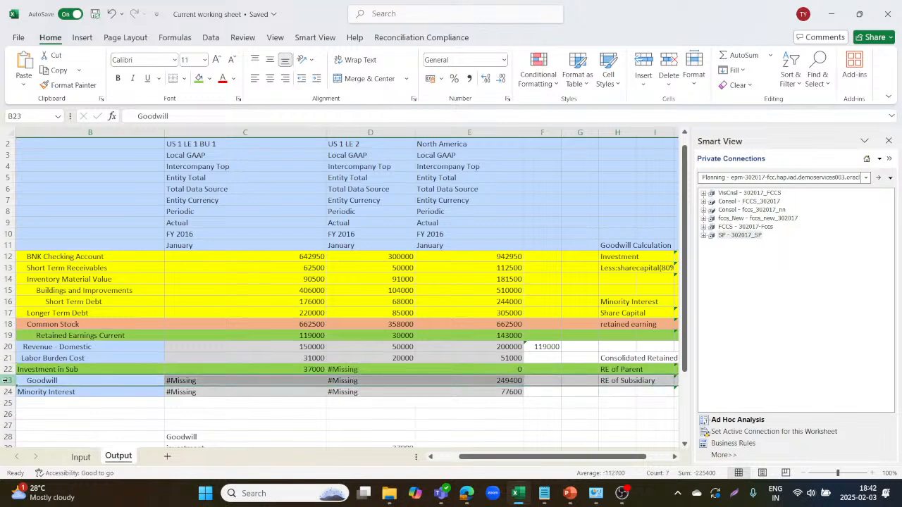
left_click(198, 78)
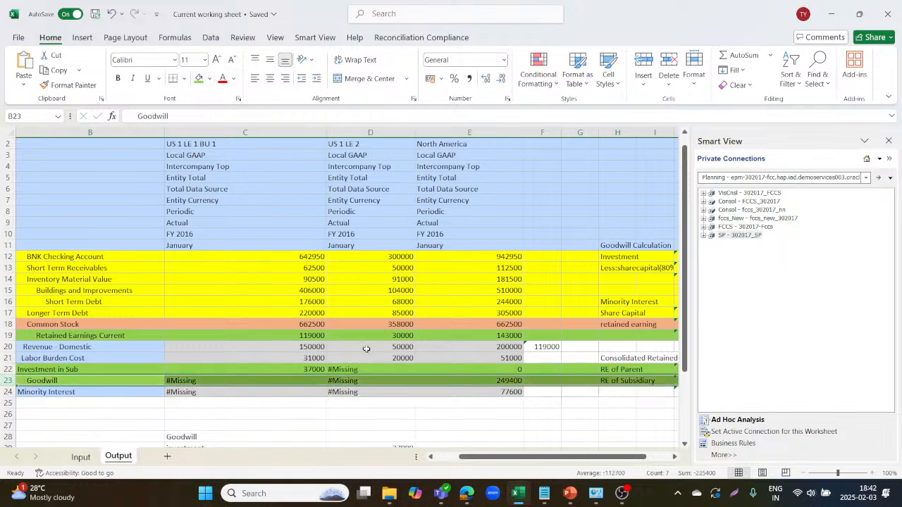
left_click(7, 392)
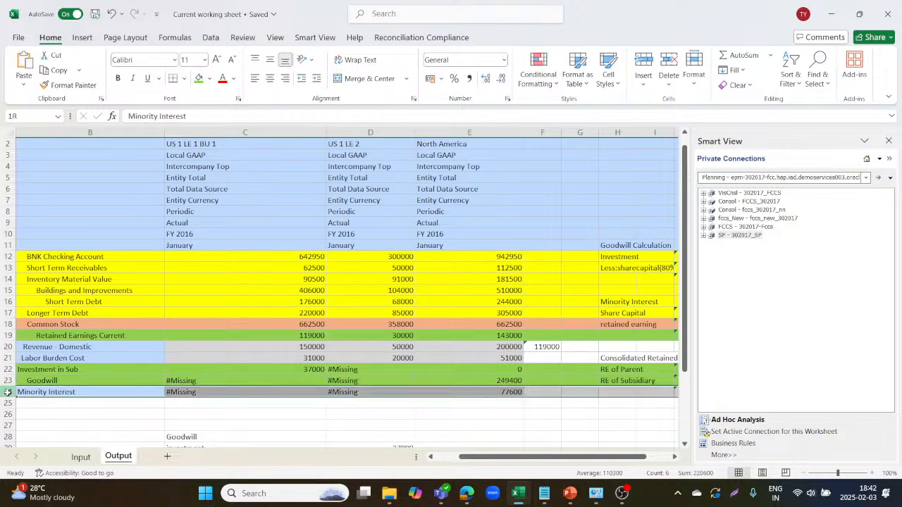
scroll(441, 401, "down", 3)
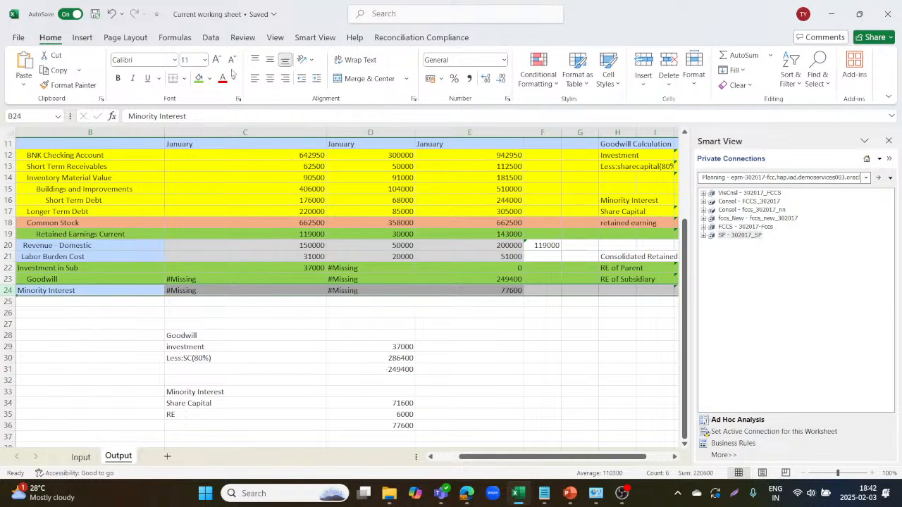
left_click(200, 79)
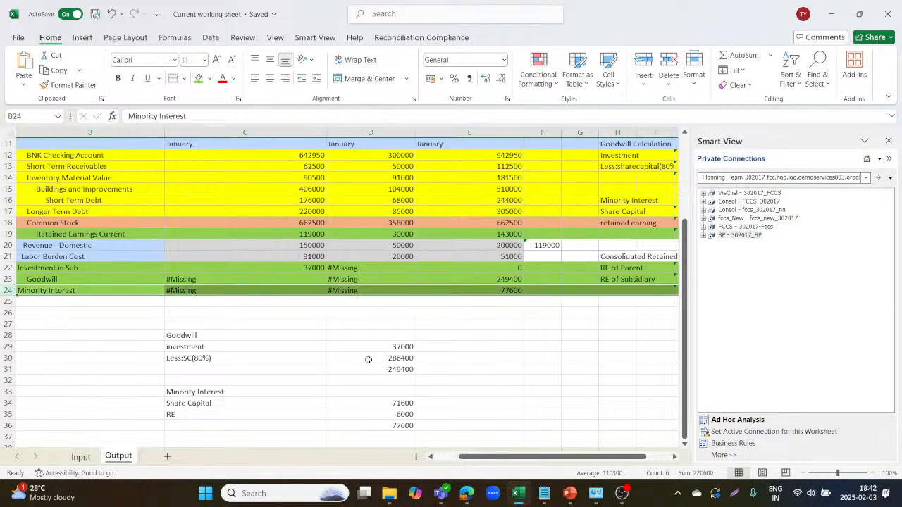
Colour the manual minority interest in D36, manual goodwill in D31 and North America's Retained Earnings Current in E19 red
left_click(401, 425)
left_click(222, 78)
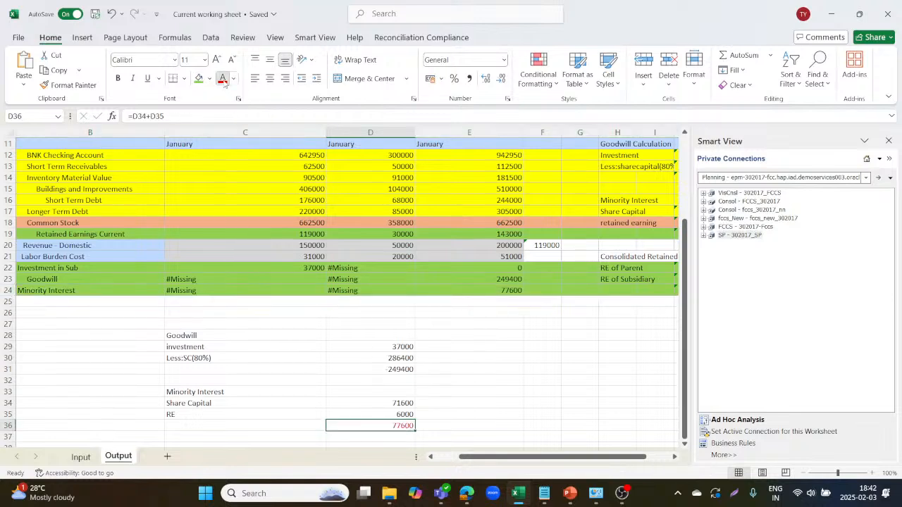
left_click(380, 368)
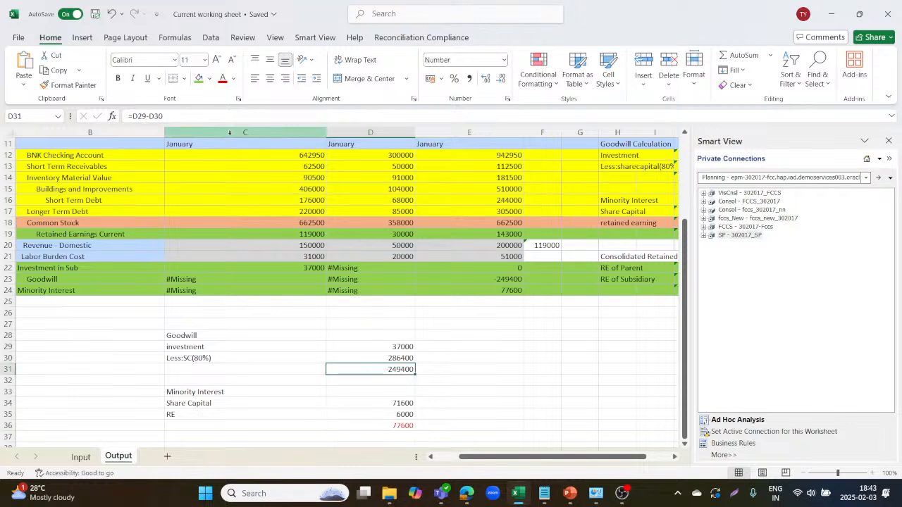
left_click(222, 79)
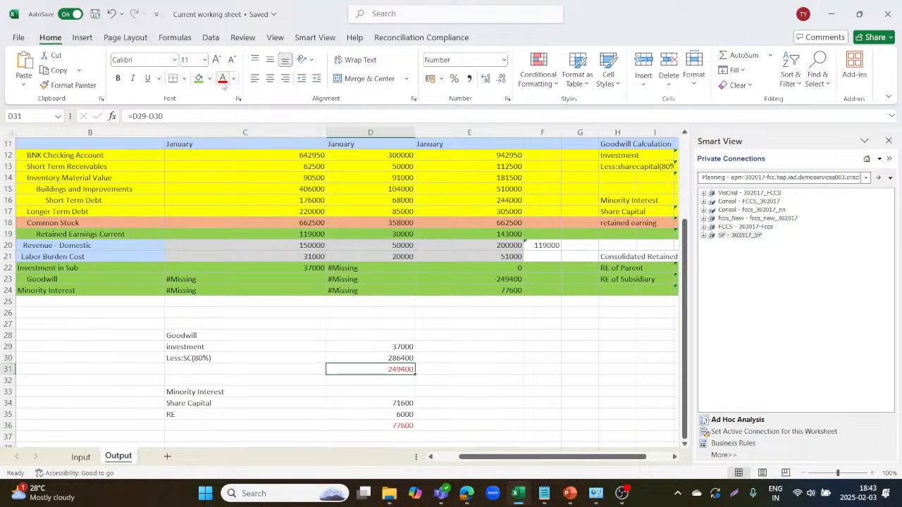
left_click(518, 235)
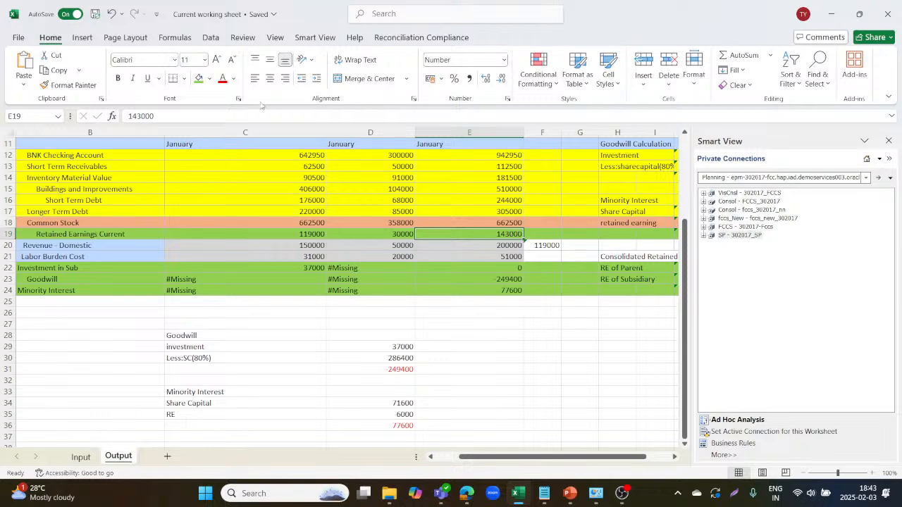
left_click(222, 78)
Add the heading "consolidated RE" in C38, below the minority interest calculation
scroll(505, 296, "down", 2)
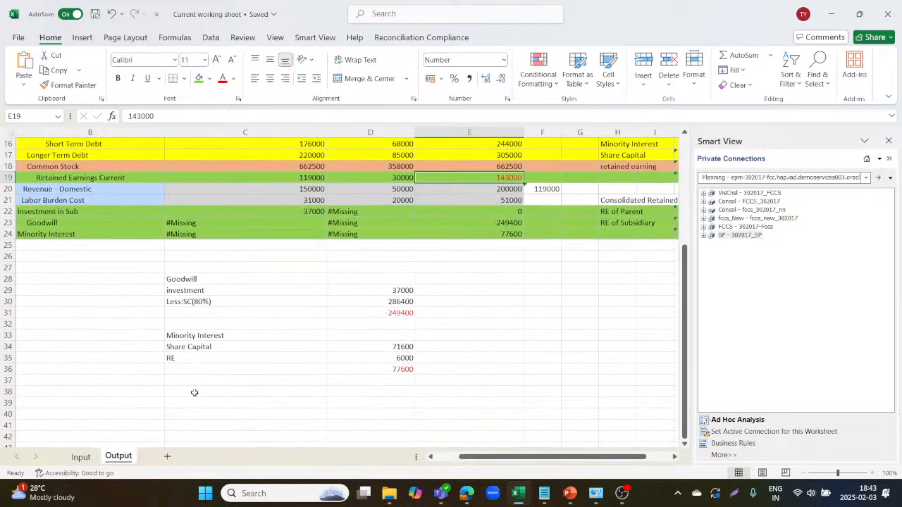
scroll(481, 382, "right", 2)
scroll(481, 382, "left", 1)
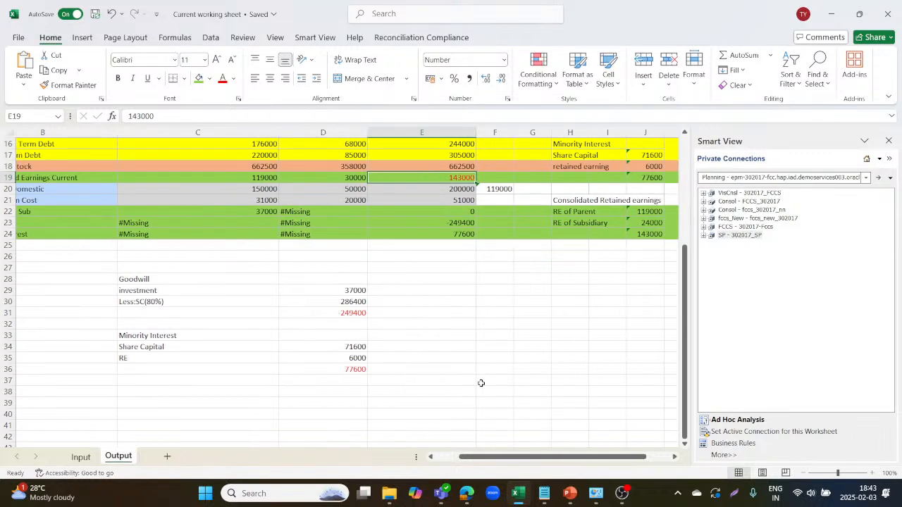
scroll(481, 383, "left", 1)
left_click(222, 398)
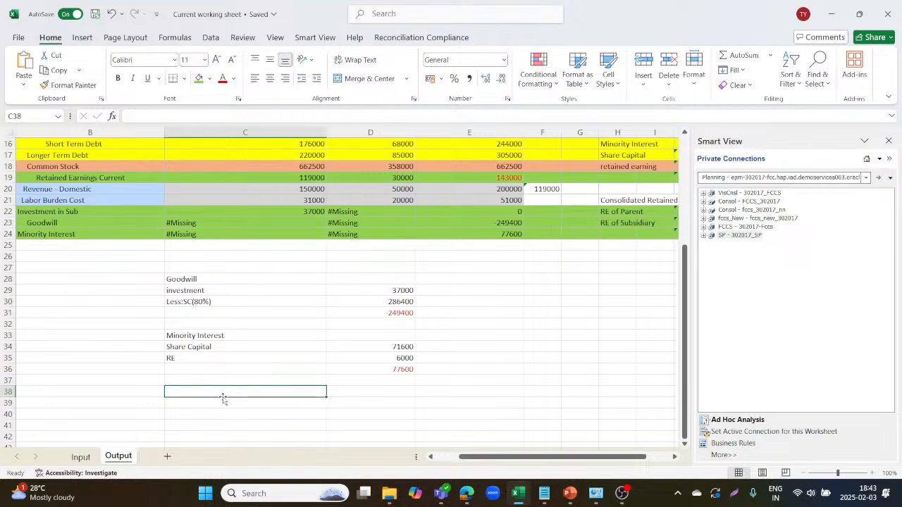
type("consol")
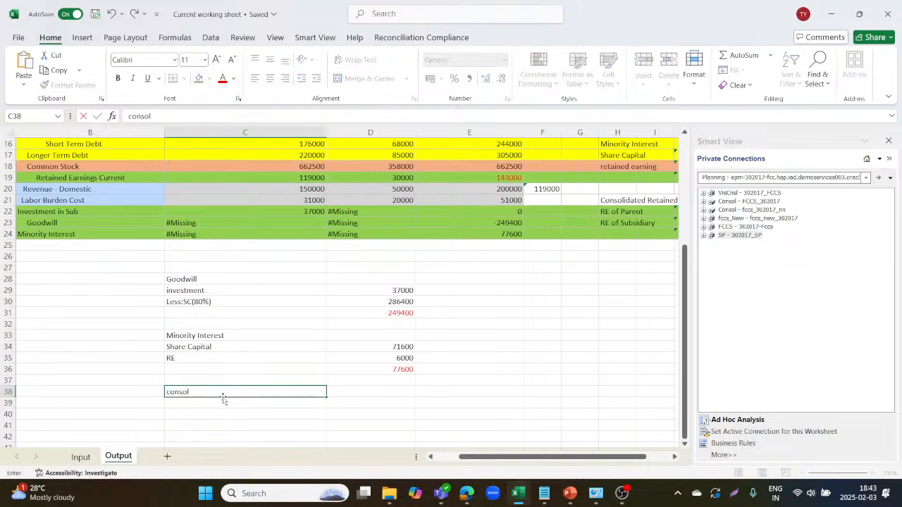
type("idated RE")
key("Return")
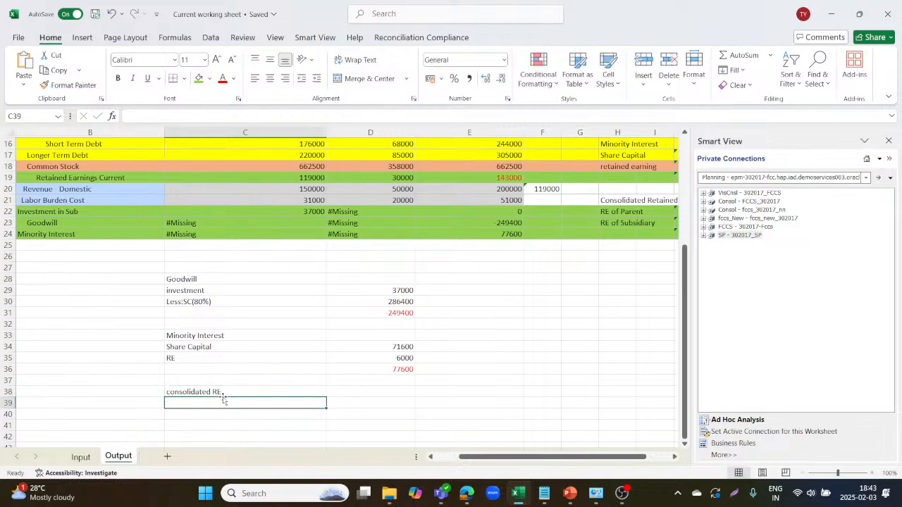
Label C39 "RE of Parent" and link D39 to the parent's Retained Earnings Current in C19
type("RE of")
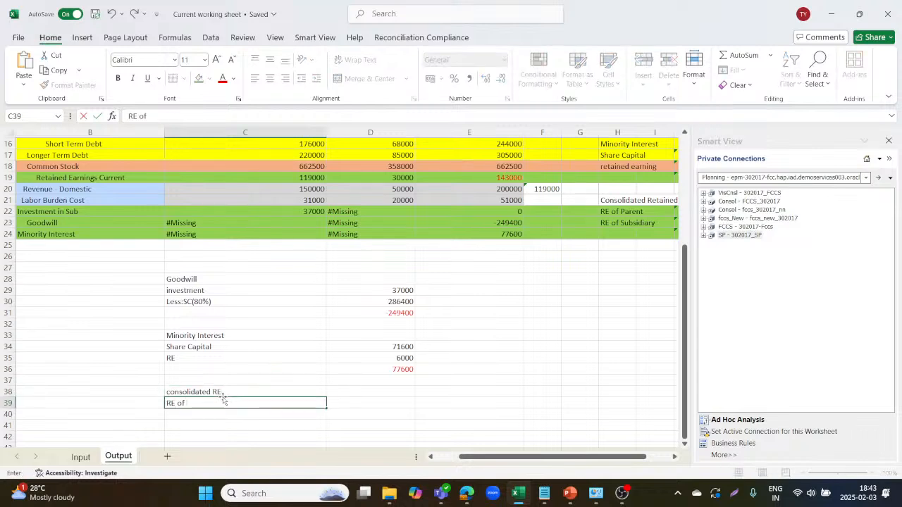
type(" Parent")
key("Tab")
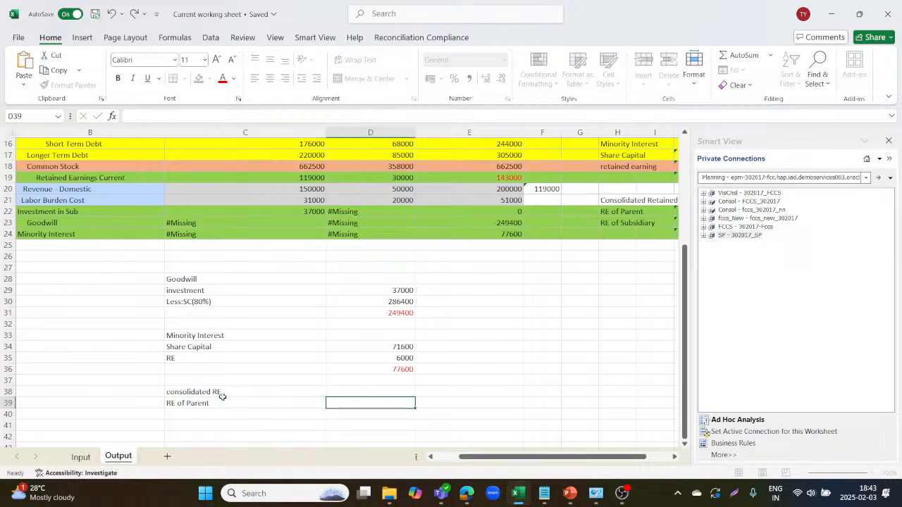
type("=")
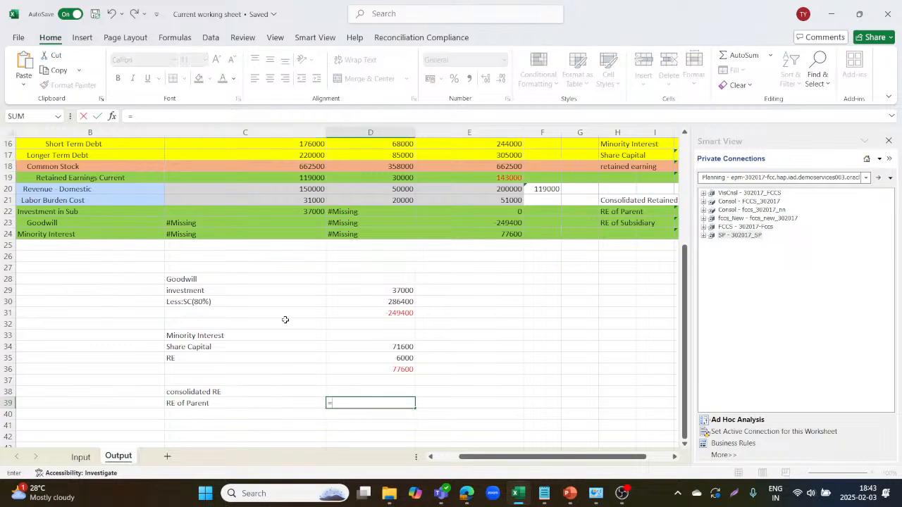
scroll(286, 320, "up", 2)
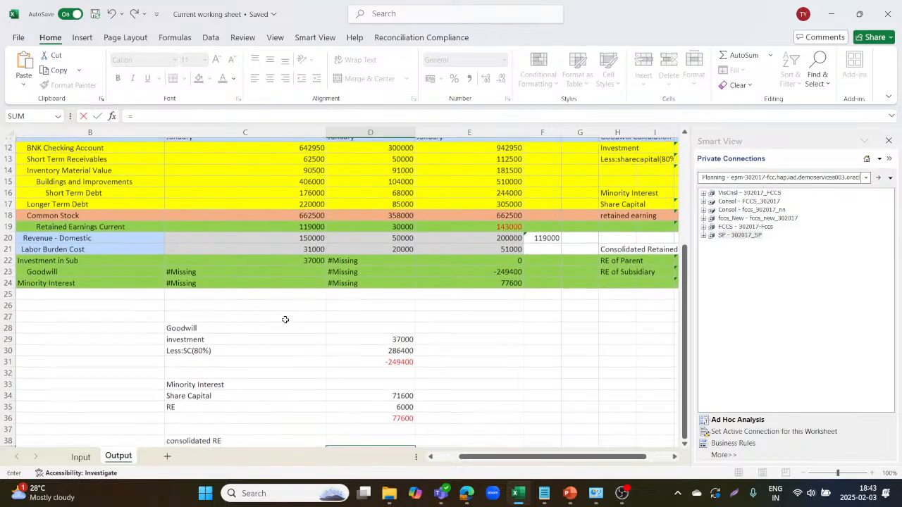
scroll(285, 320, "up", 2)
scroll(285, 320, "down", 1)
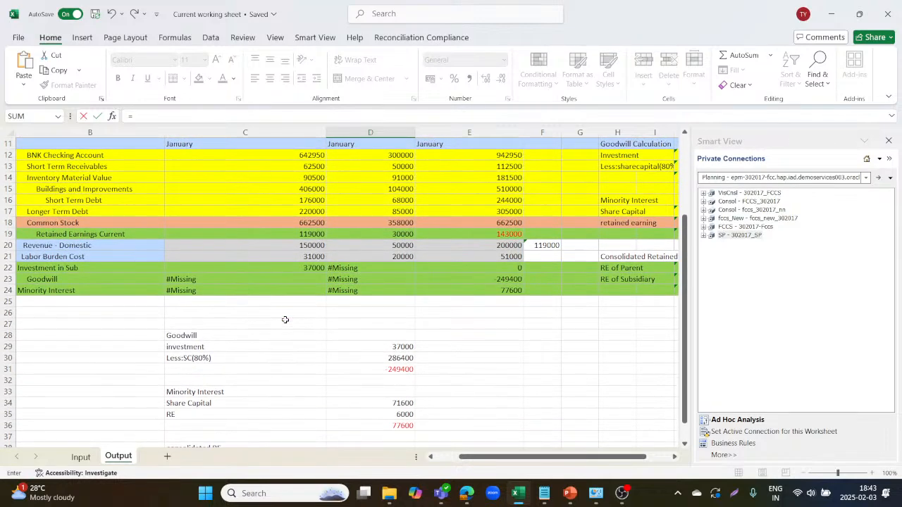
left_click(307, 234)
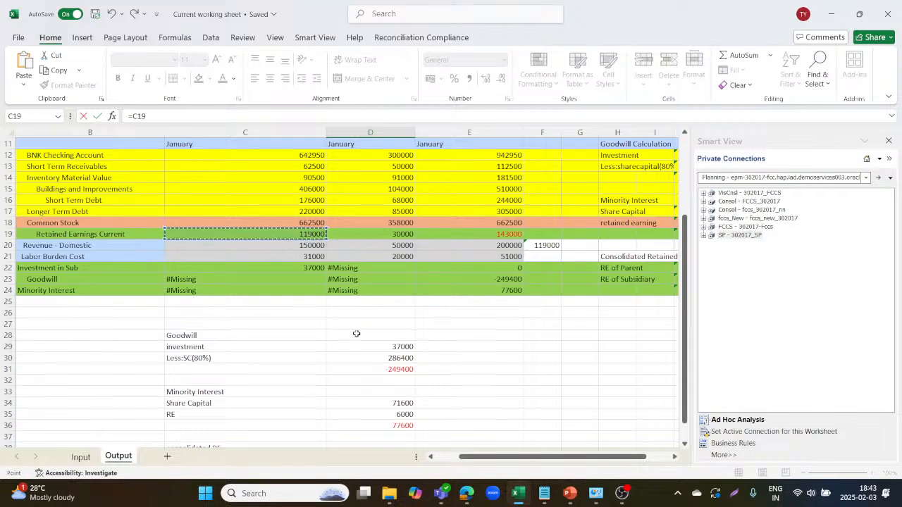
scroll(356, 333, "down", 2)
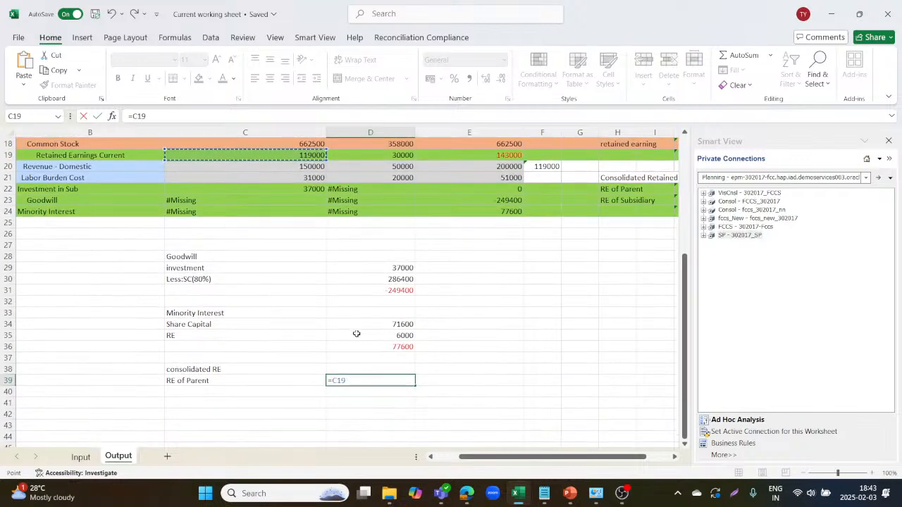
key("Return")
Label C40 "RE of Sub" and calculate D40 as the subsidiary's Retained Earnings Current times .8 (=D19*.8)
type("=")
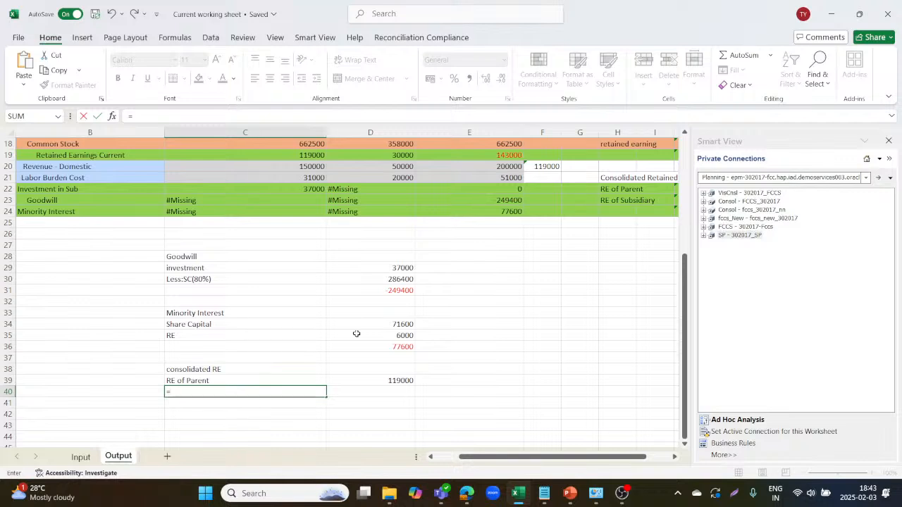
key("BackSpace")
type("R")
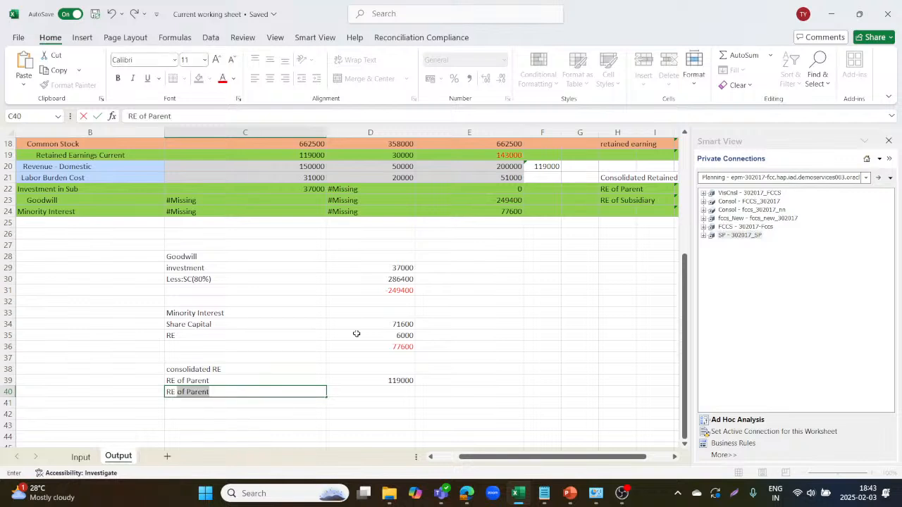
type("E of Sub")
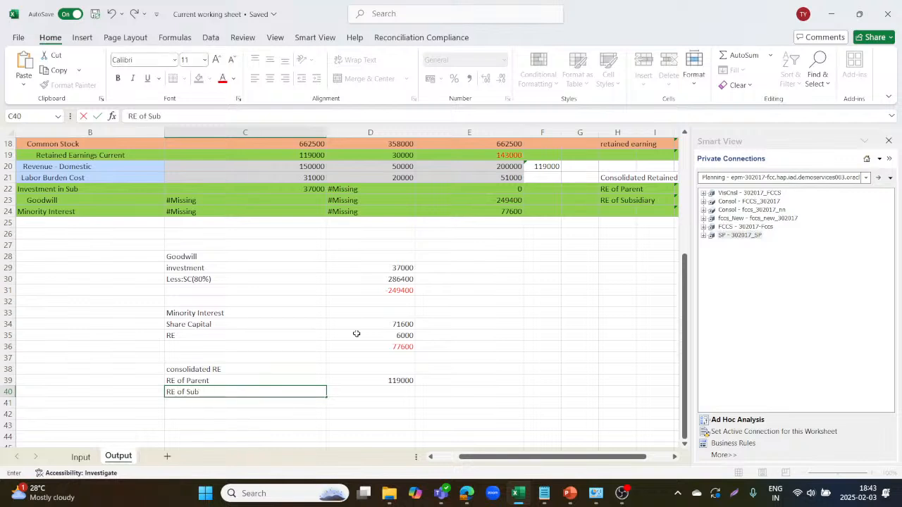
key("Tab")
type("=")
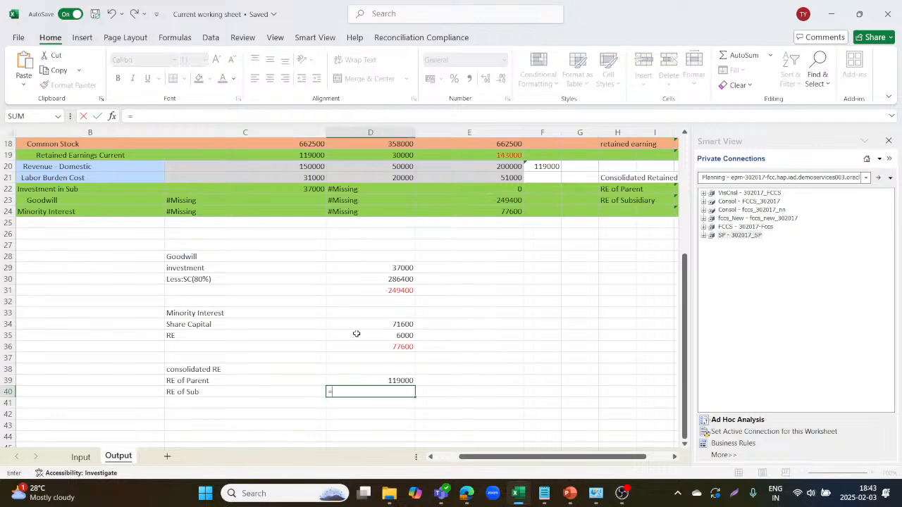
scroll(356, 333, "up", 2)
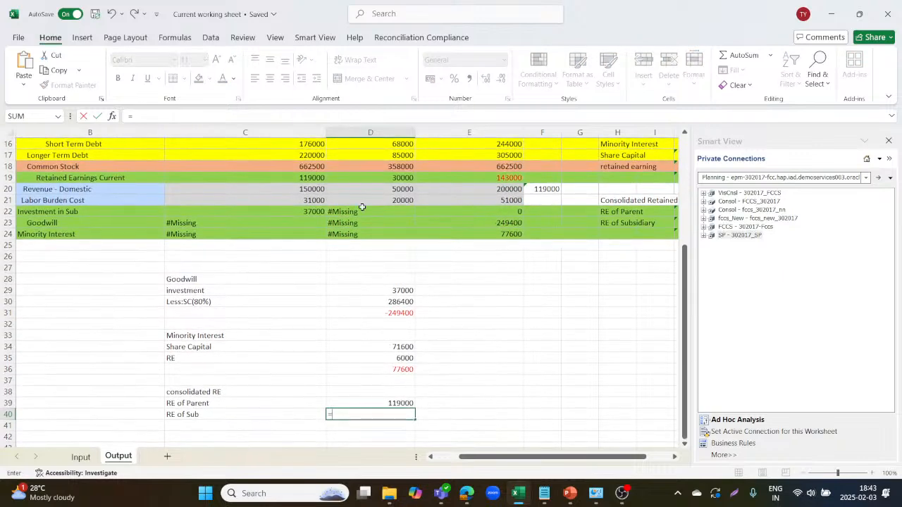
left_click(398, 179)
type("*")
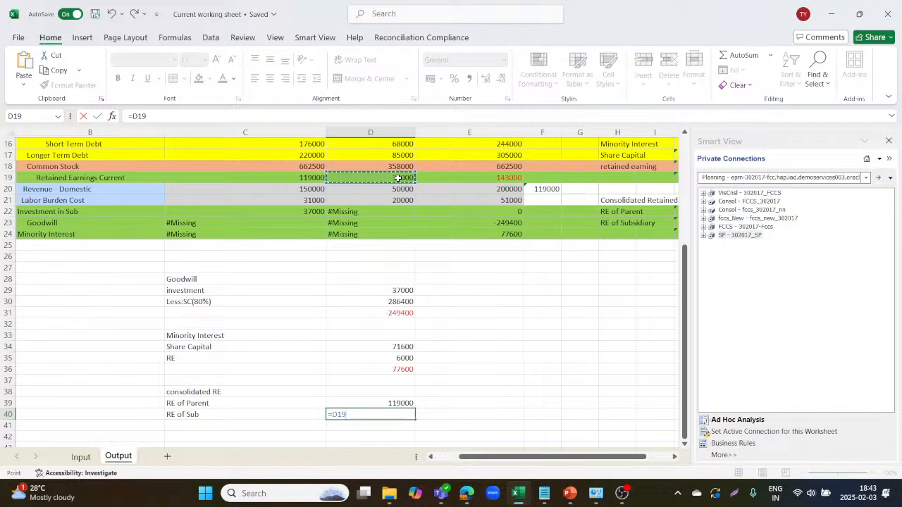
type(".8")
key("Return")
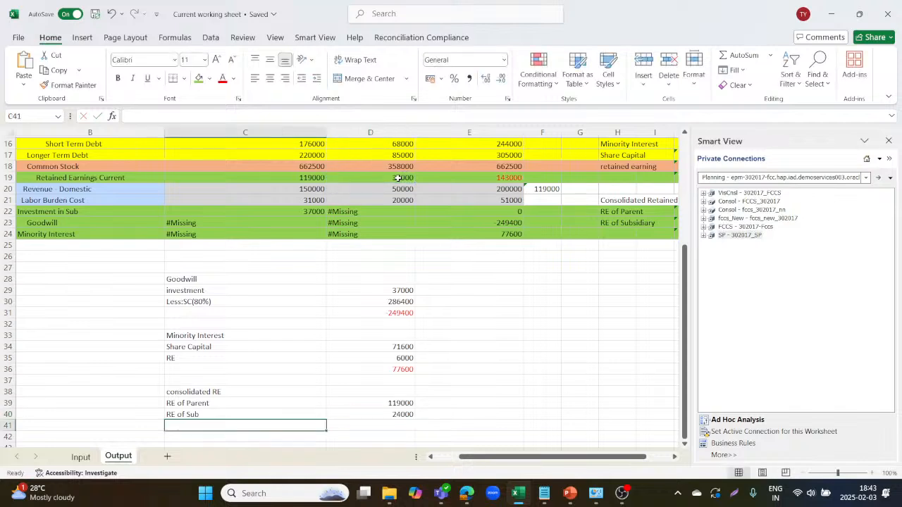
Add parent and subsidiary retained earnings in D41 with =D39+D40 and colour the result red
scroll(403, 416, "right", 1)
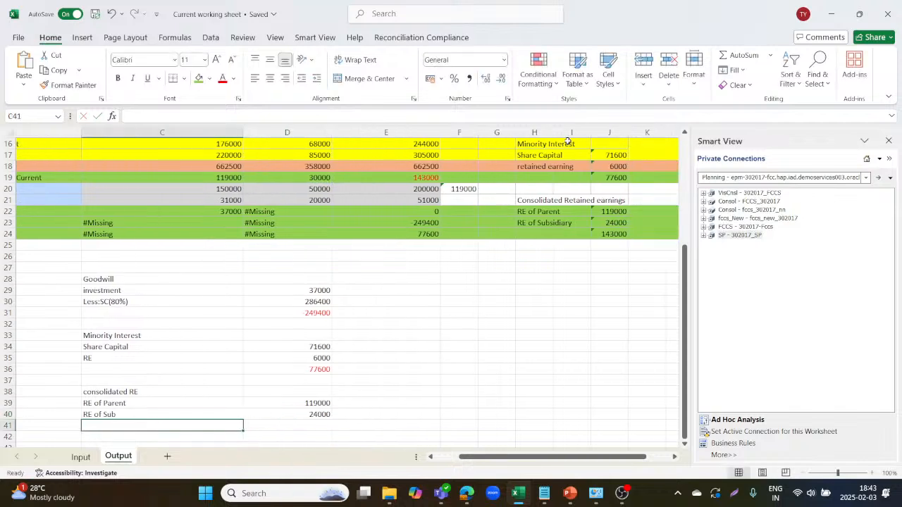
scroll(403, 416, "left", 2)
left_click(414, 425)
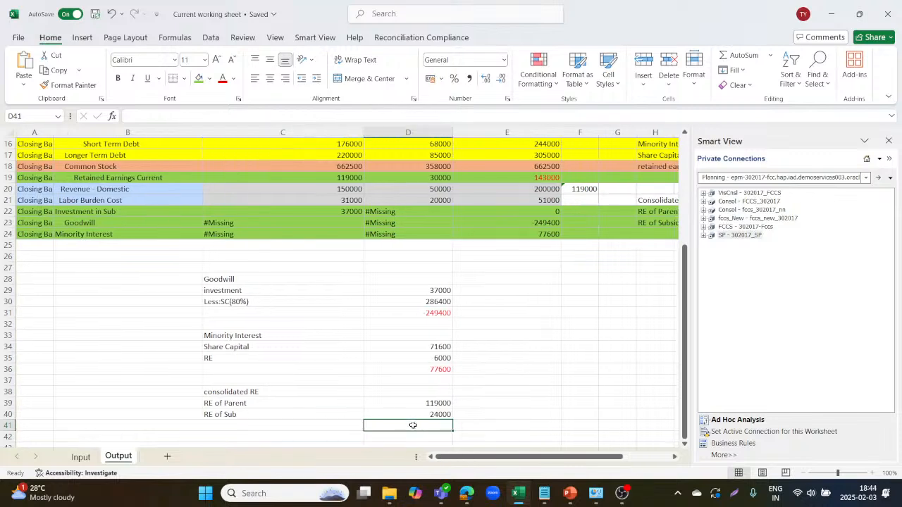
type("=")
left_click(433, 402)
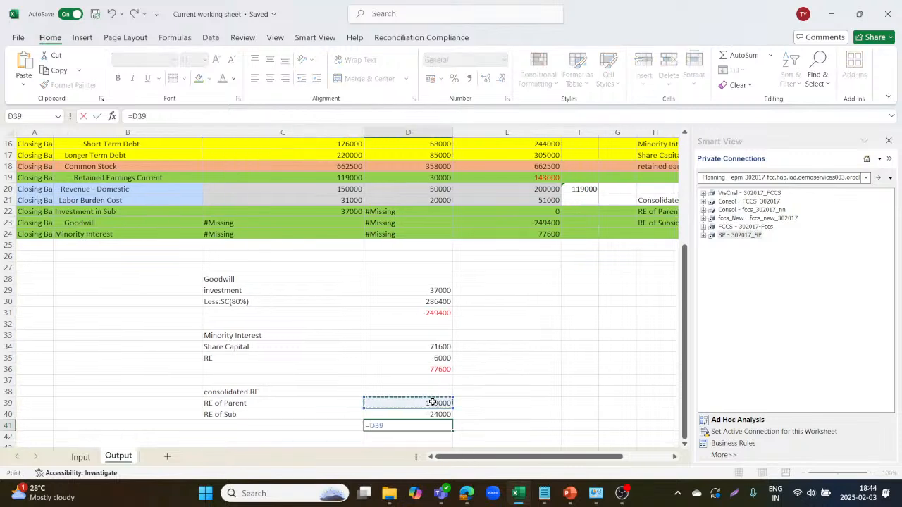
type("+")
left_click(435, 414)
key("Return")
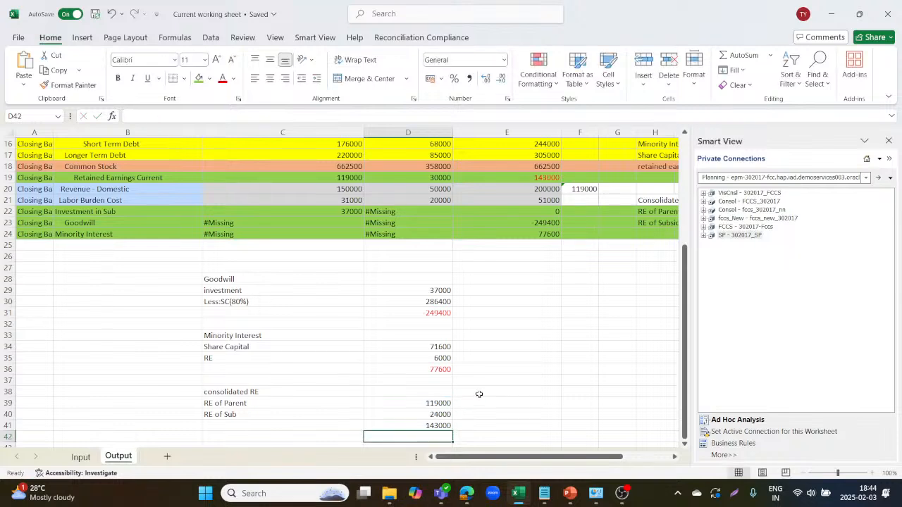
left_click(431, 423)
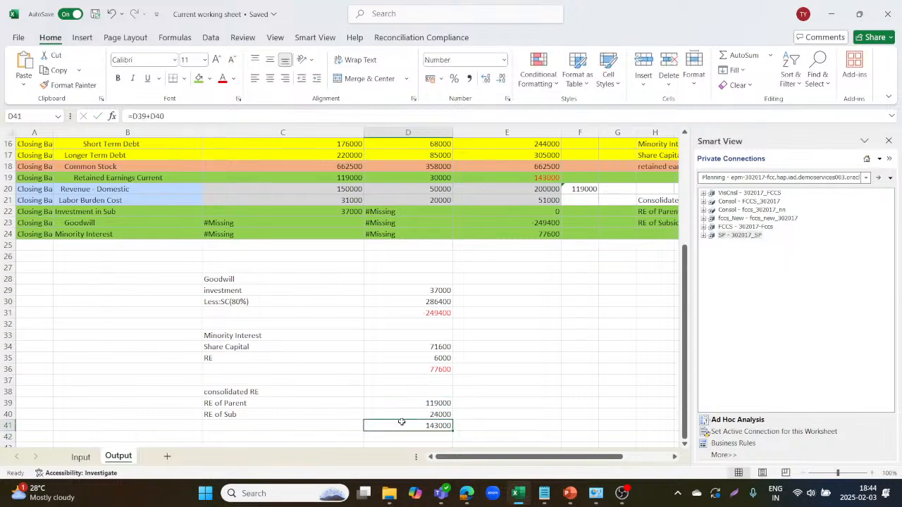
left_click(224, 79)
Switch to YouTube Studio in the browser and end the live stream, confirming the stop
key("alt+Tab")
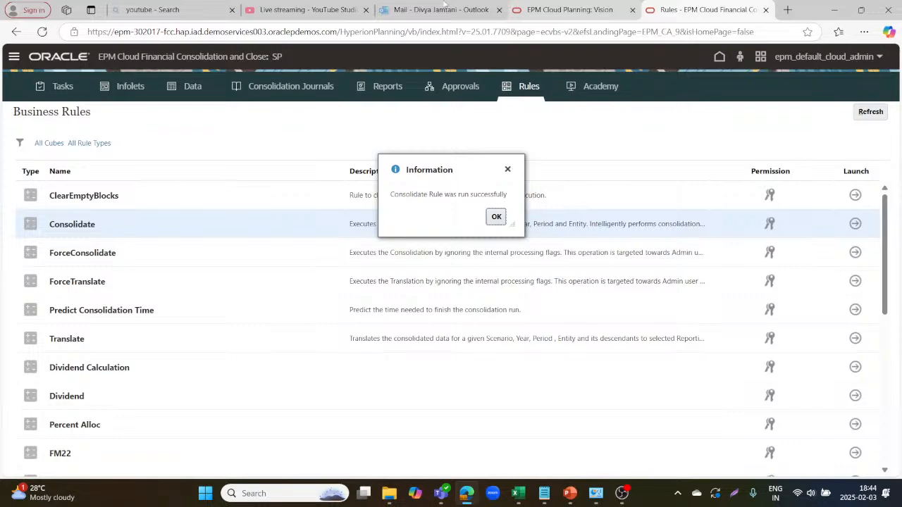
left_click(308, 10)
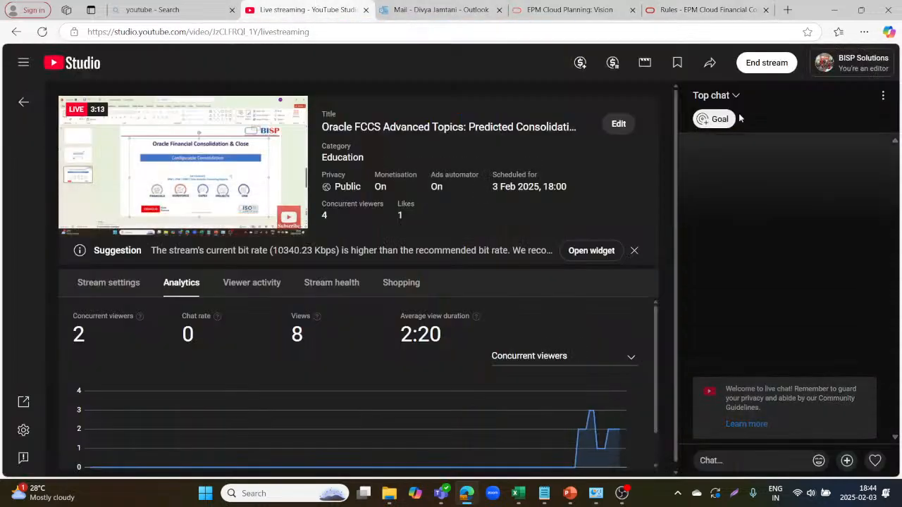
left_click(762, 63)
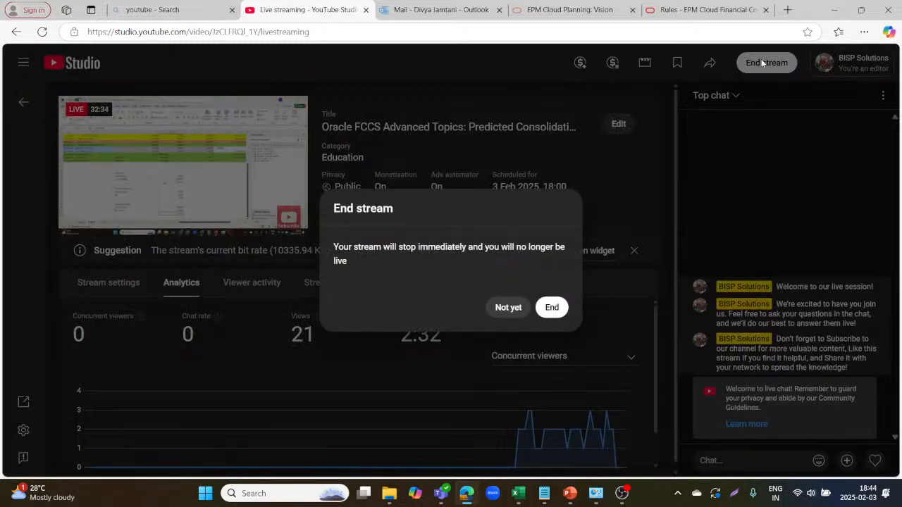
left_click(552, 308)
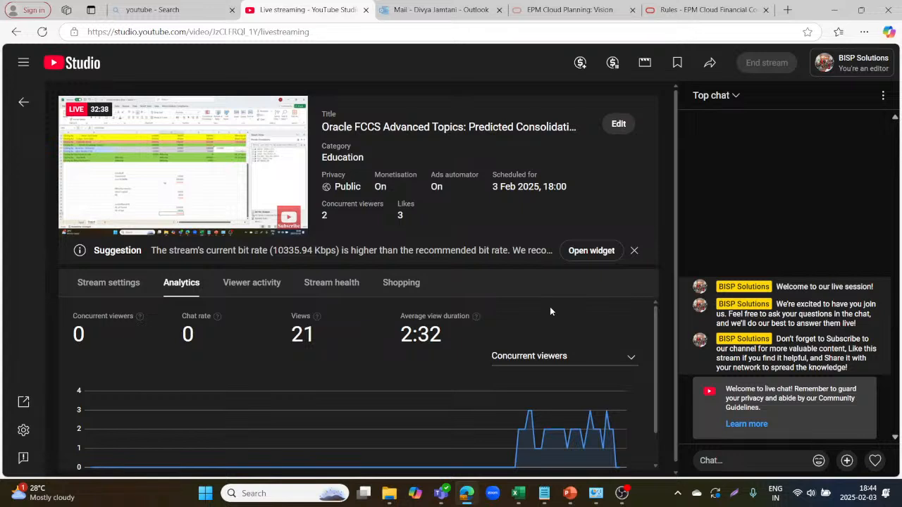